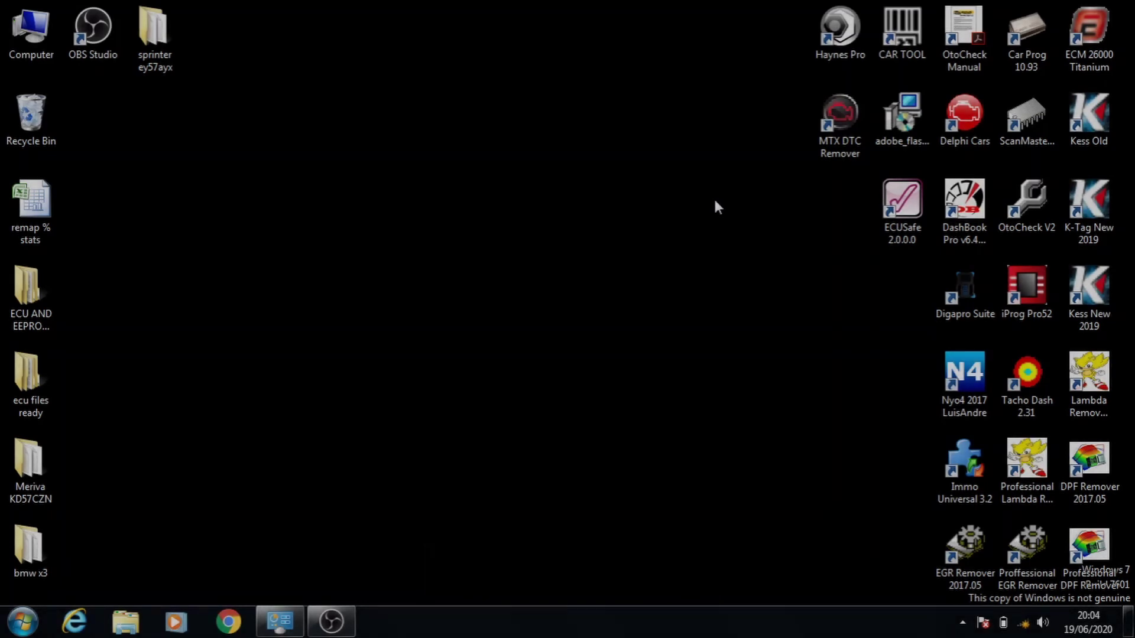
Step: Launch ECM Titanium and load the "x3 original" file from the desktop folder "bmw x3" as the original EPROM
{"action": "double_click", "coordinate": [1088, 37]}
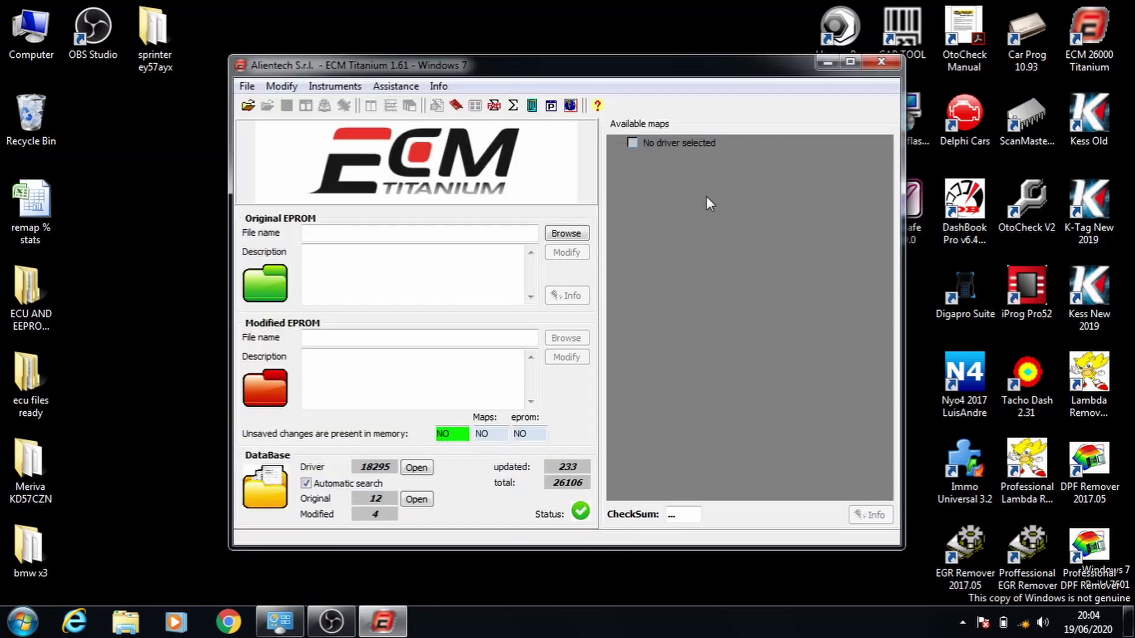
{"action": "left_click", "coordinate": [563, 231]}
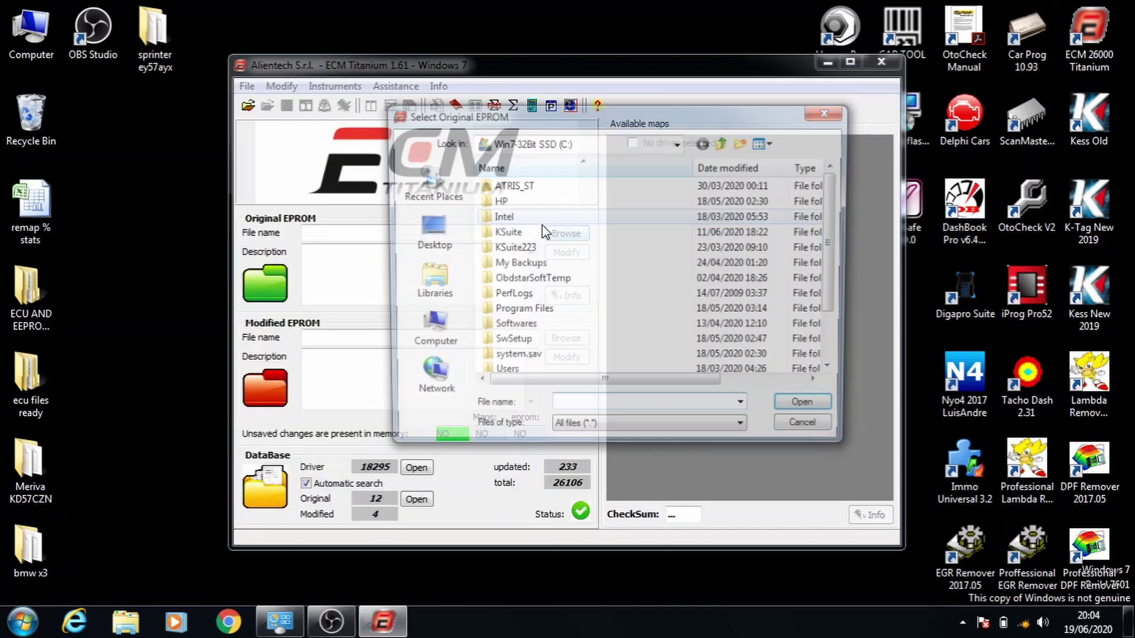
{"action": "left_click", "coordinate": [427, 232]}
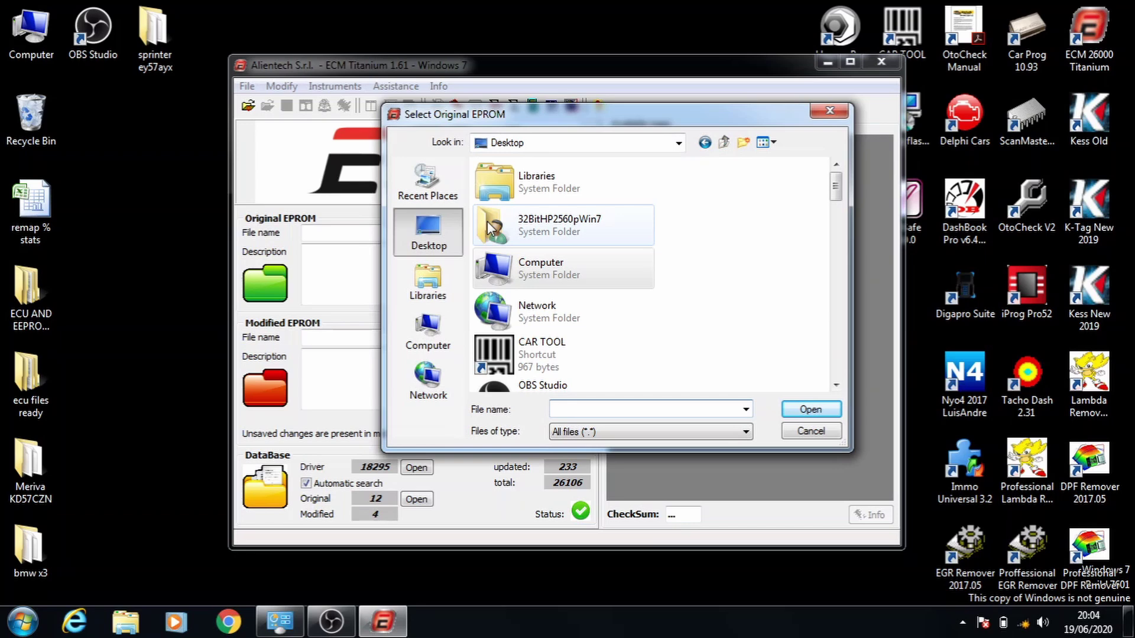
{"action": "scroll", "coordinate": [542, 260], "scroll_direction": "down", "scroll_amount": 3}
{"action": "double_click", "coordinate": [545, 183]}
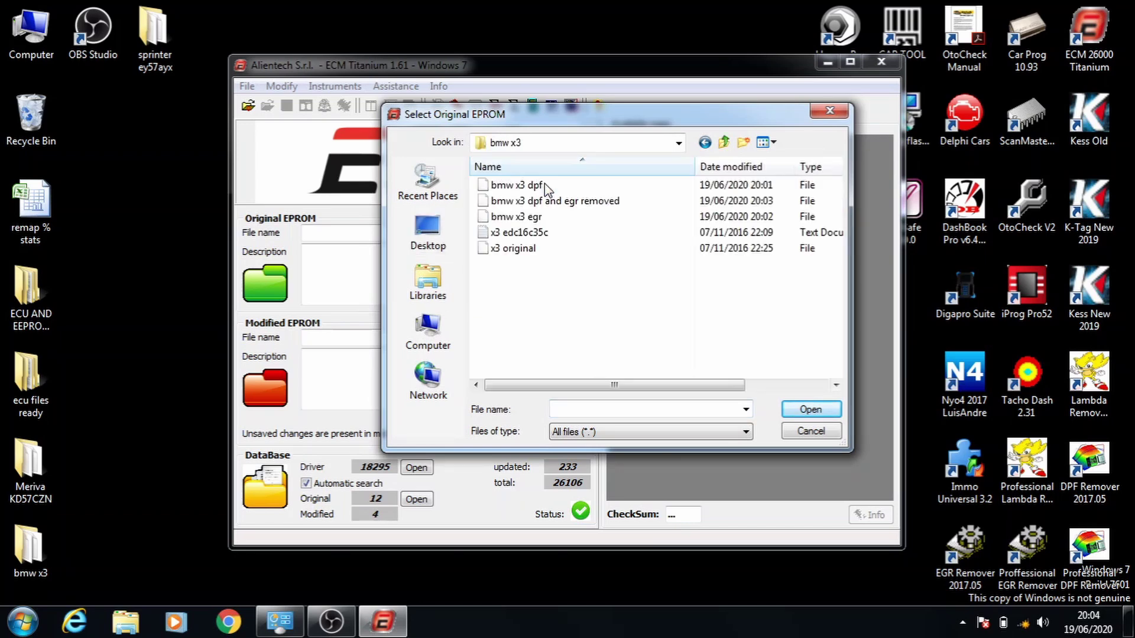
{"action": "double_click", "coordinate": [529, 248]}
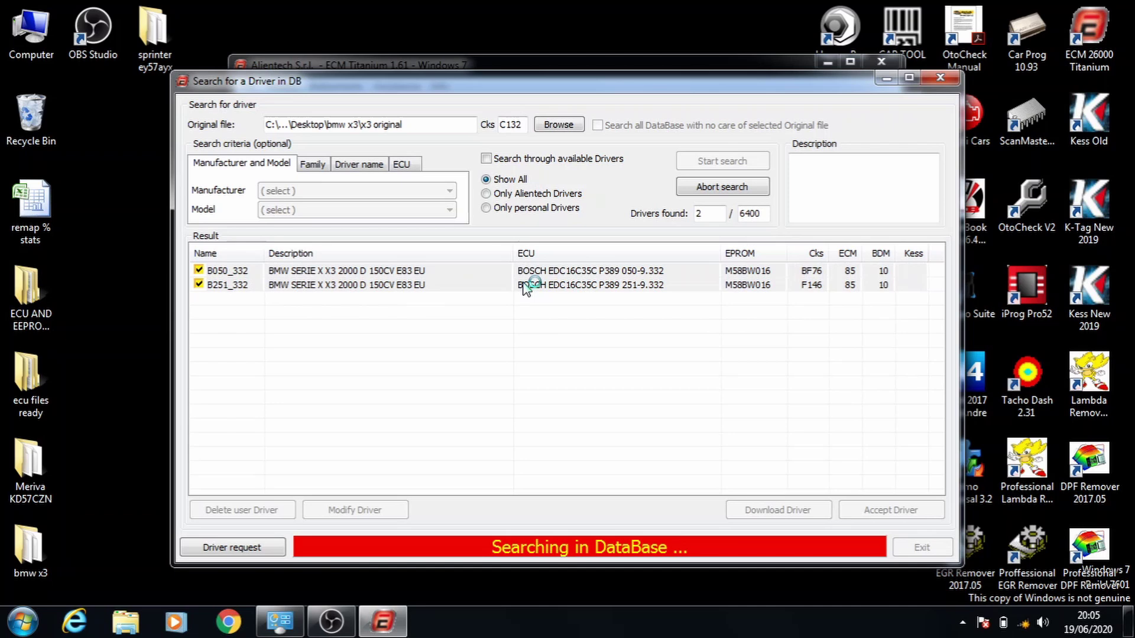
Step: Load driver B050_332 for the file, declining the newer version download and agreeing to save the original file into the database
{"action": "left_click", "coordinate": [712, 192]}
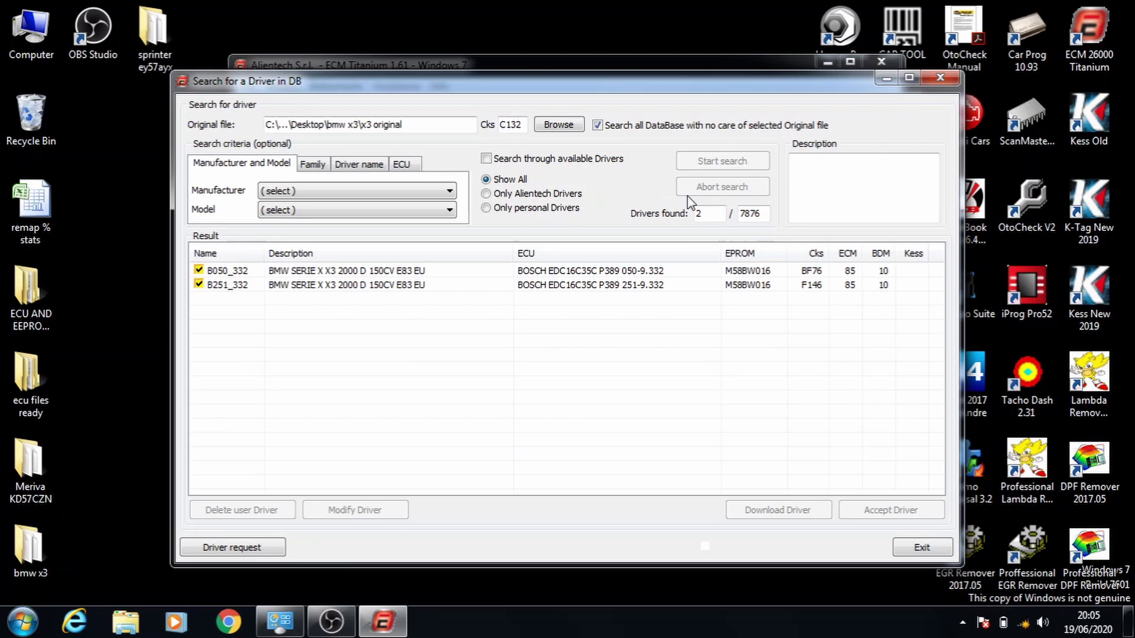
{"action": "left_click", "coordinate": [582, 274]}
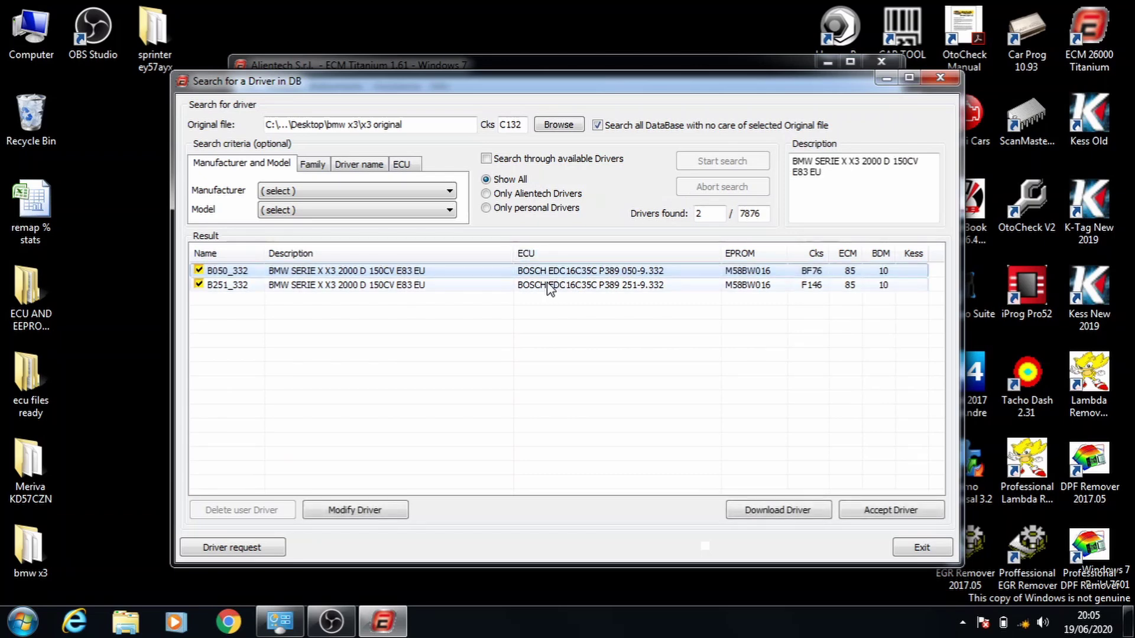
{"action": "double_click", "coordinate": [506, 278]}
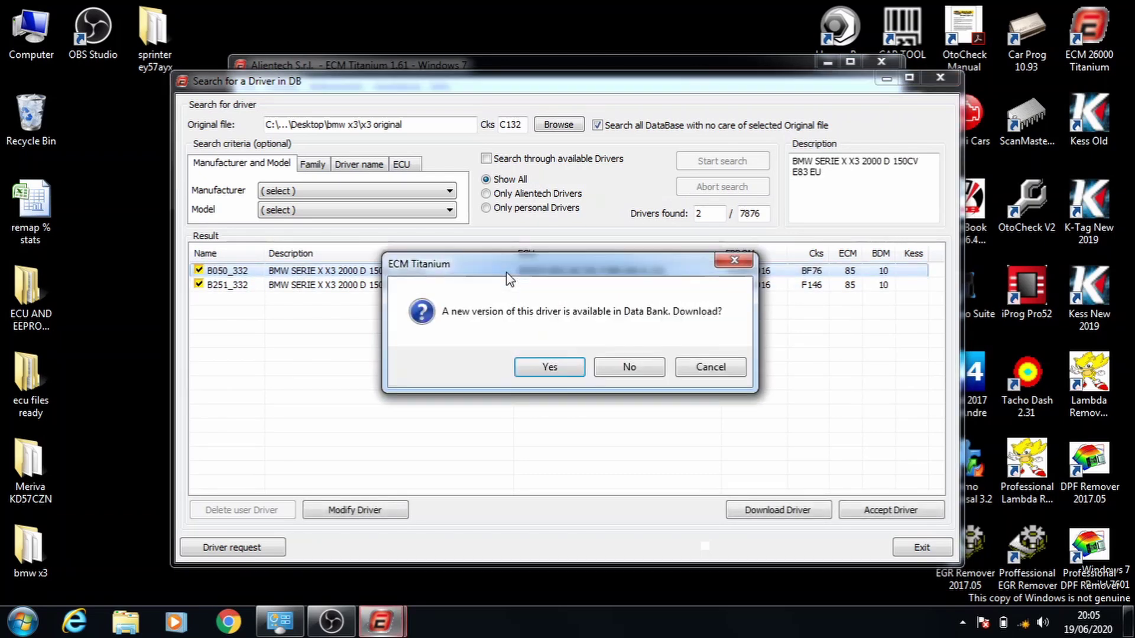
{"action": "left_click", "coordinate": [627, 363]}
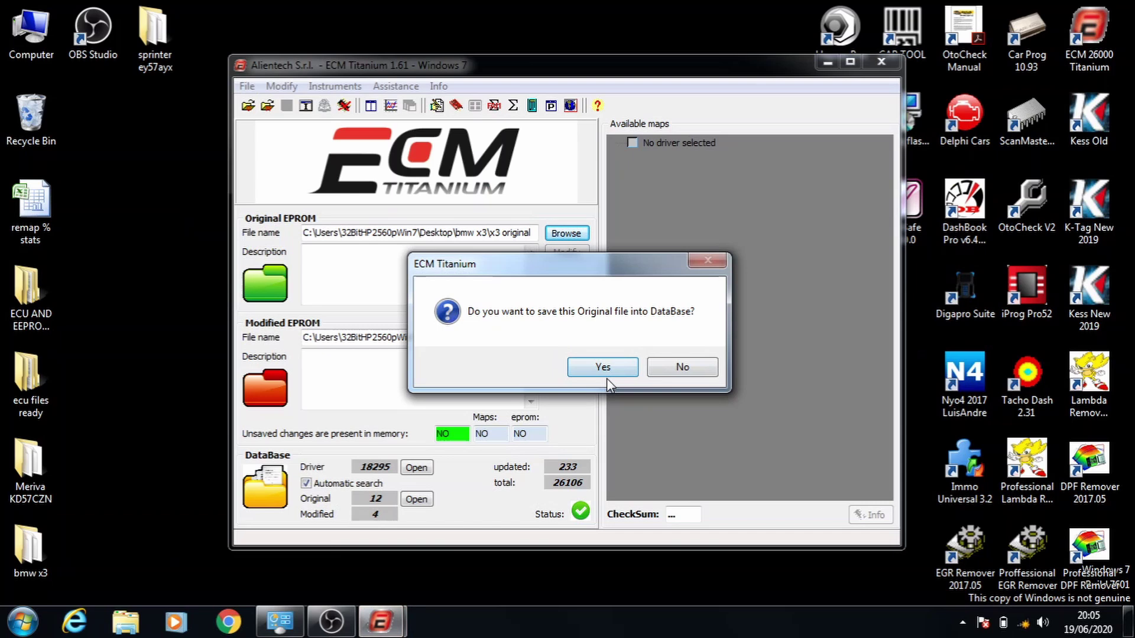
{"action": "left_click", "coordinate": [605, 376]}
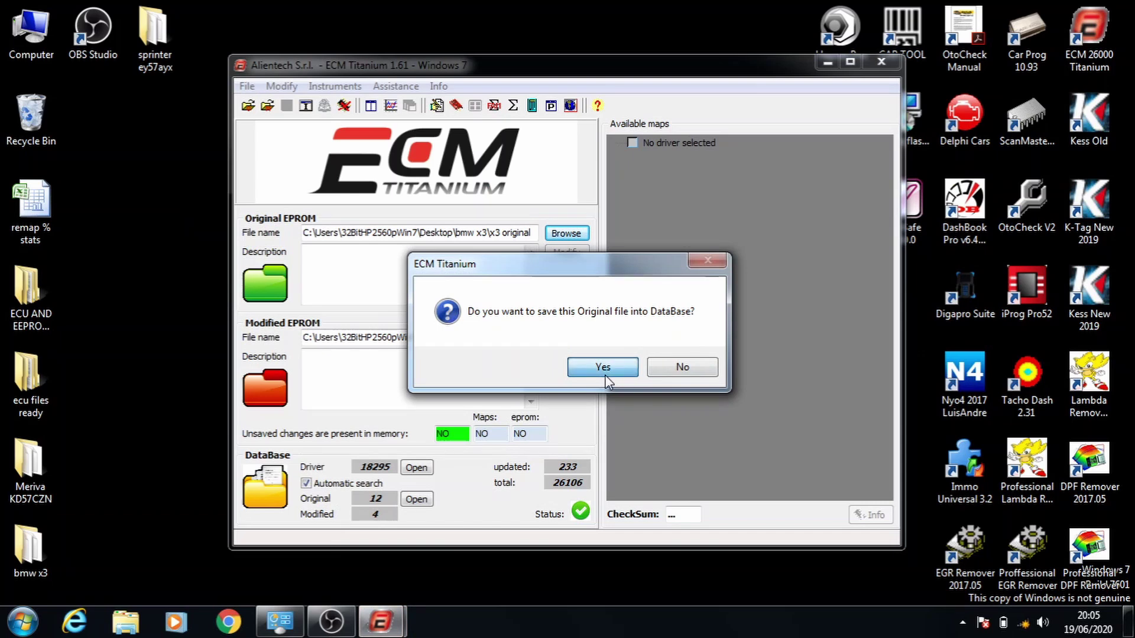
{"action": "left_click", "coordinate": [605, 373]}
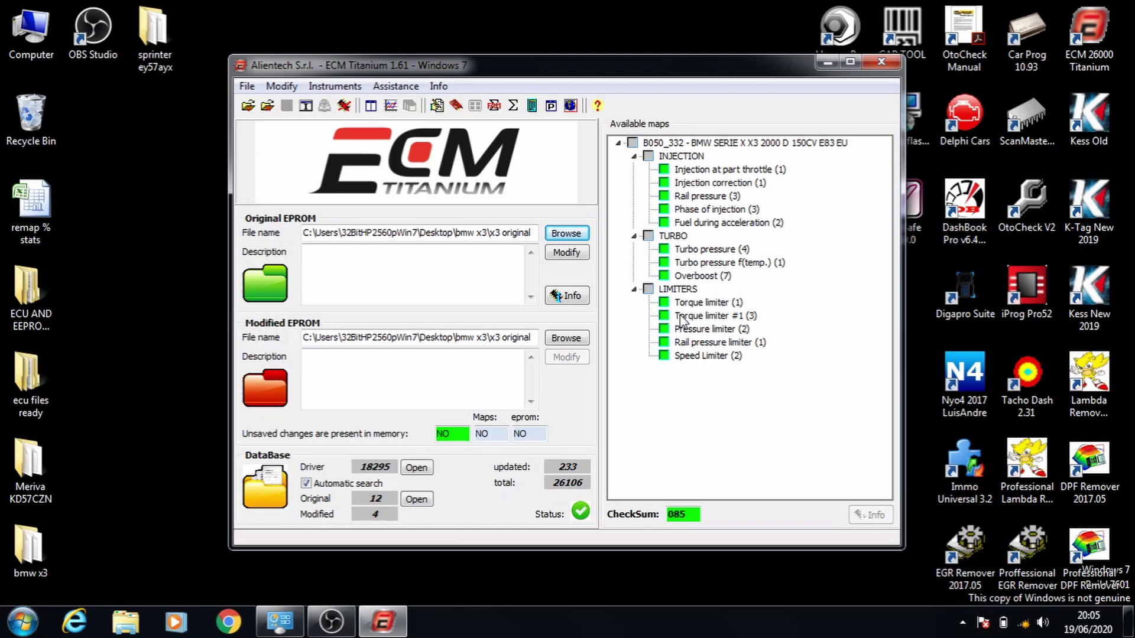
Step: Open the "remap % stats" spreadsheet and highlight the stage 1 cells B2:B7 in yellow
{"action": "double_click", "coordinate": [31, 206]}
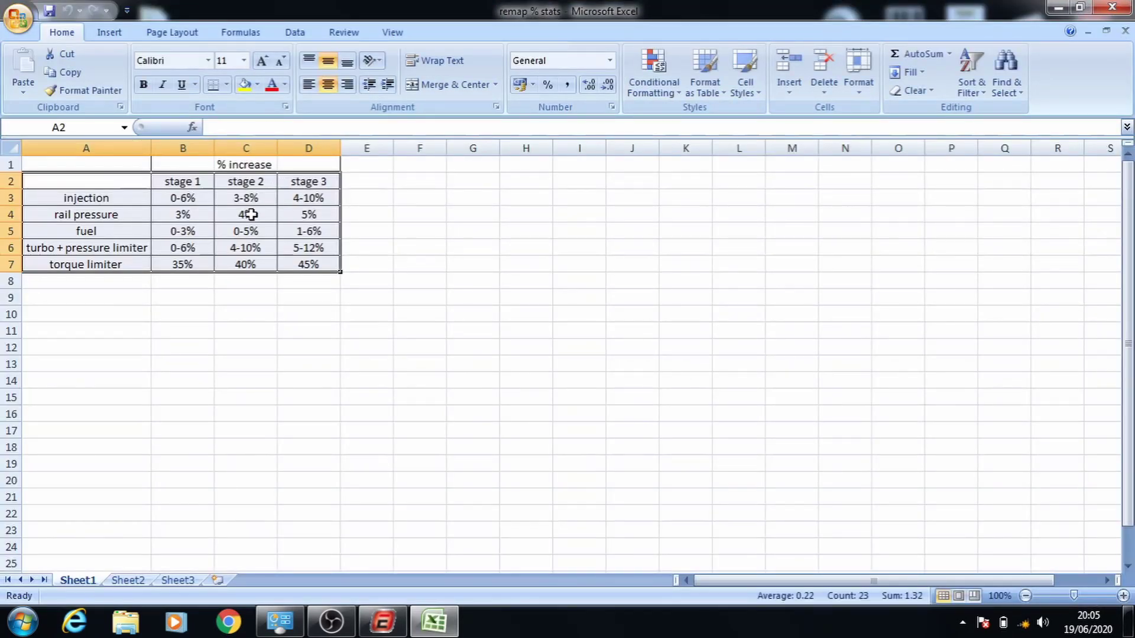
{"action": "left_click_drag", "start_coordinate": [188, 183], "coordinate": [183, 264]}
{"action": "left_click", "coordinate": [244, 84]}
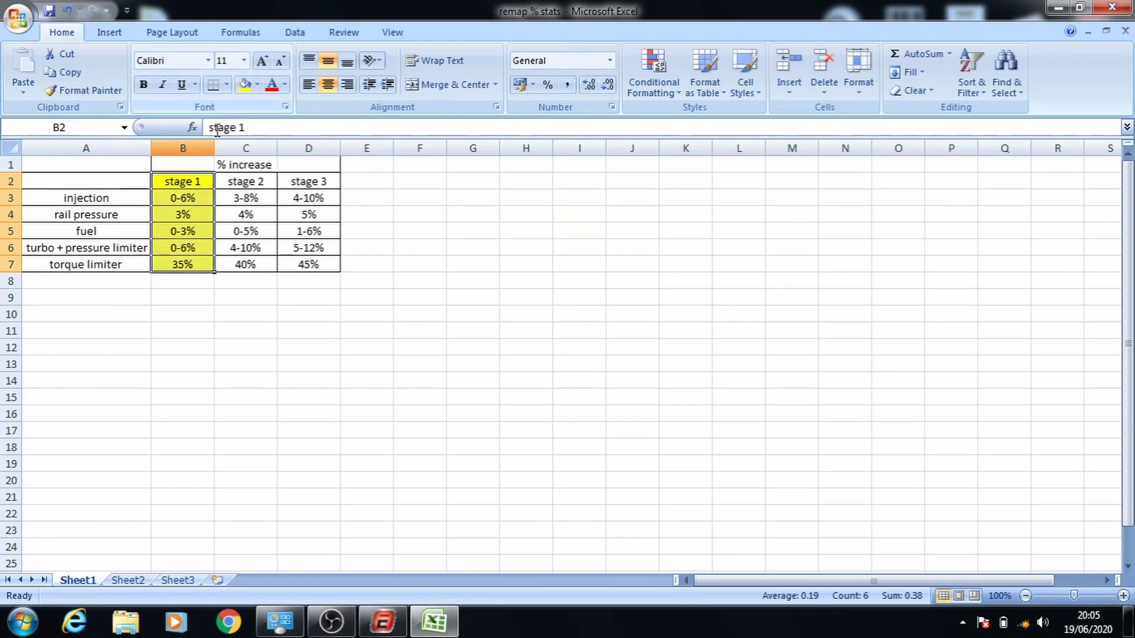
Step: Switch back to ECM Titanium, increase every value of the Torque limiter map by 35% and save the map on exit
{"action": "left_click", "coordinate": [382, 620]}
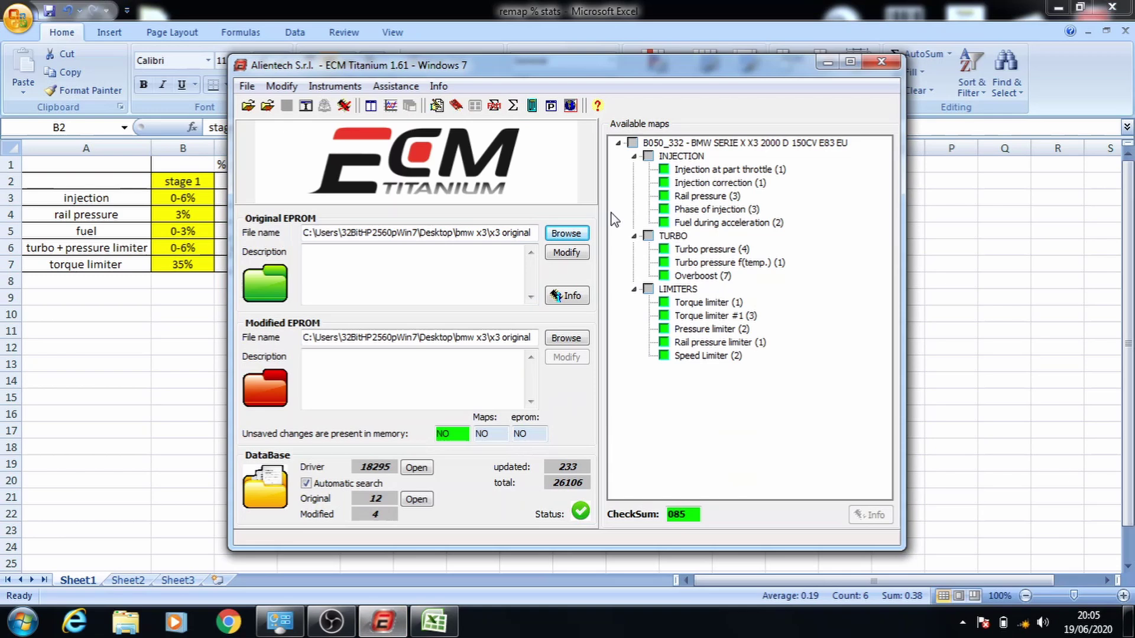
{"action": "left_click", "coordinate": [709, 171]}
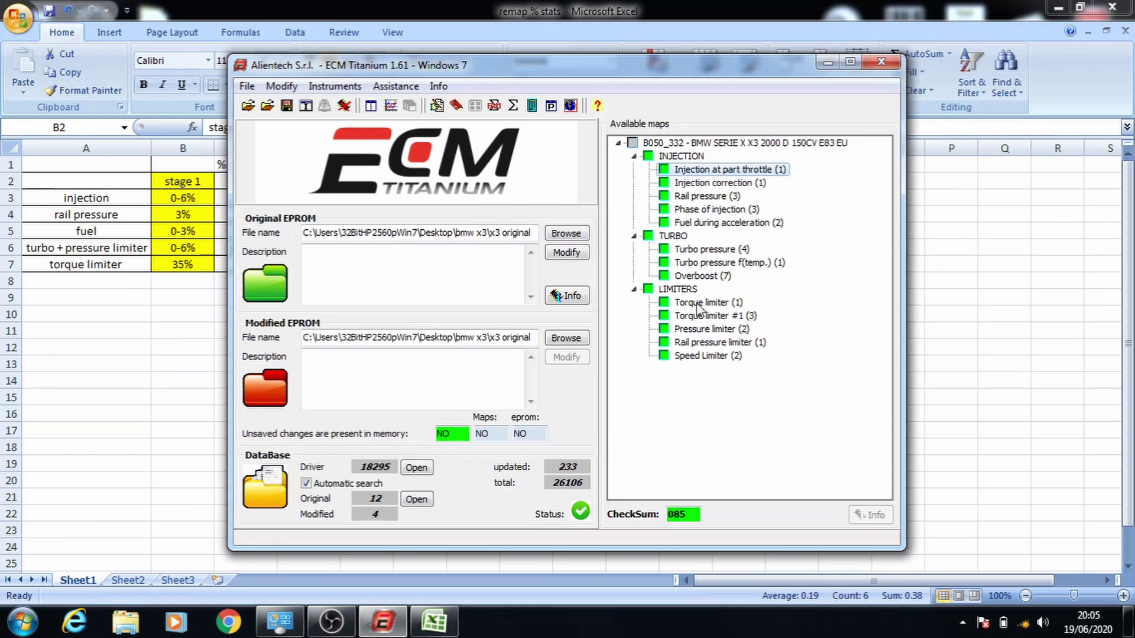
{"action": "double_click", "coordinate": [698, 304]}
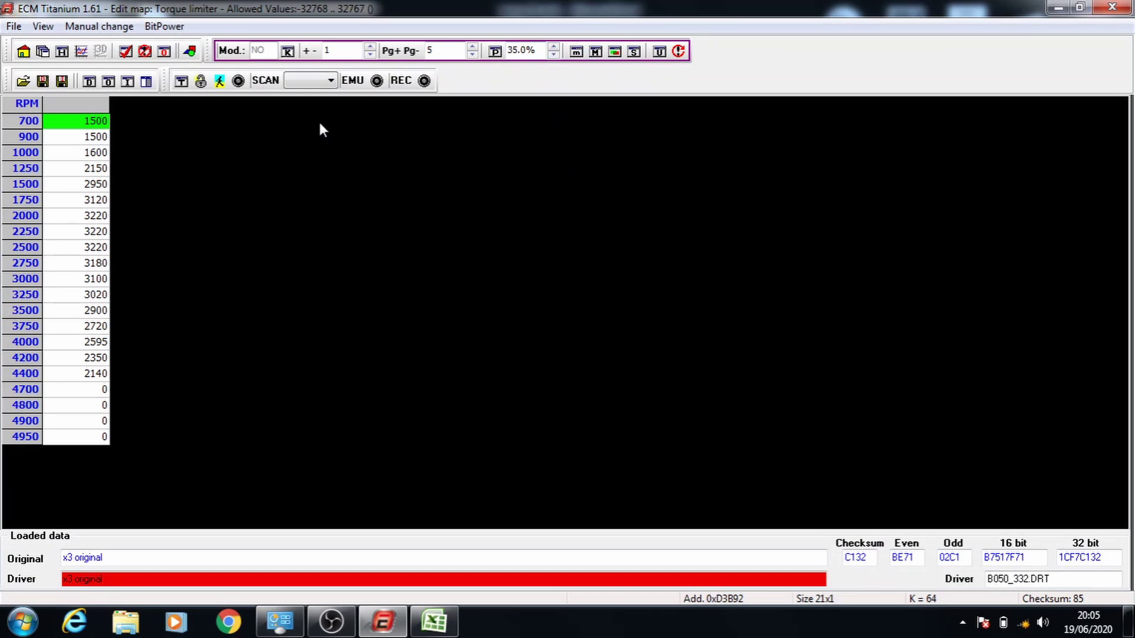
{"action": "key", "text": "ctrl+a"}
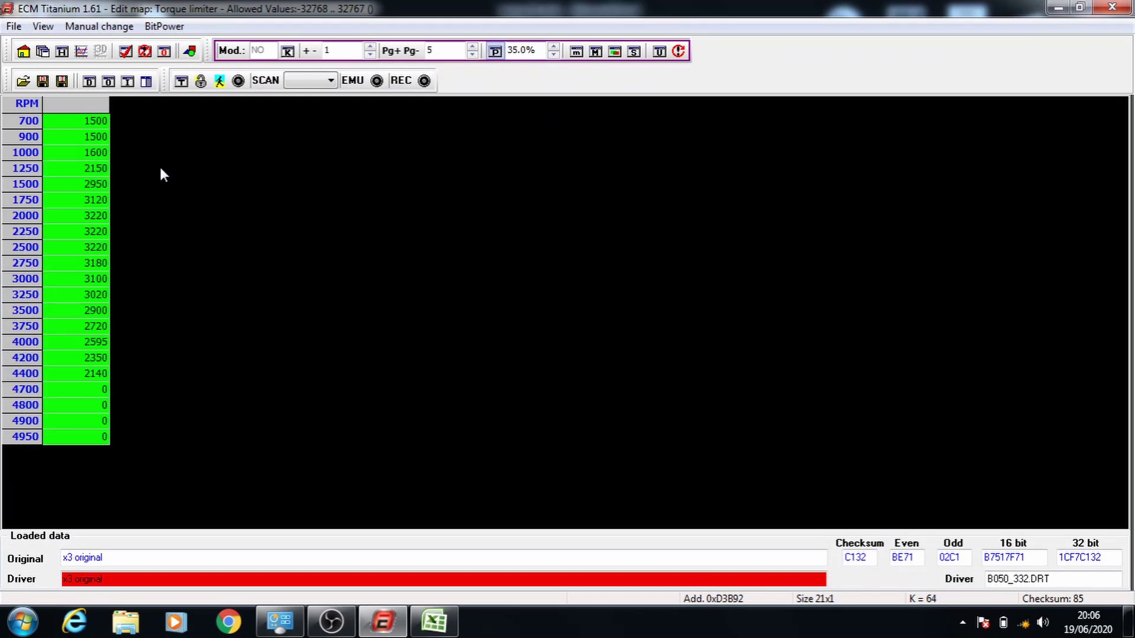
{"action": "left_click", "coordinate": [500, 58]}
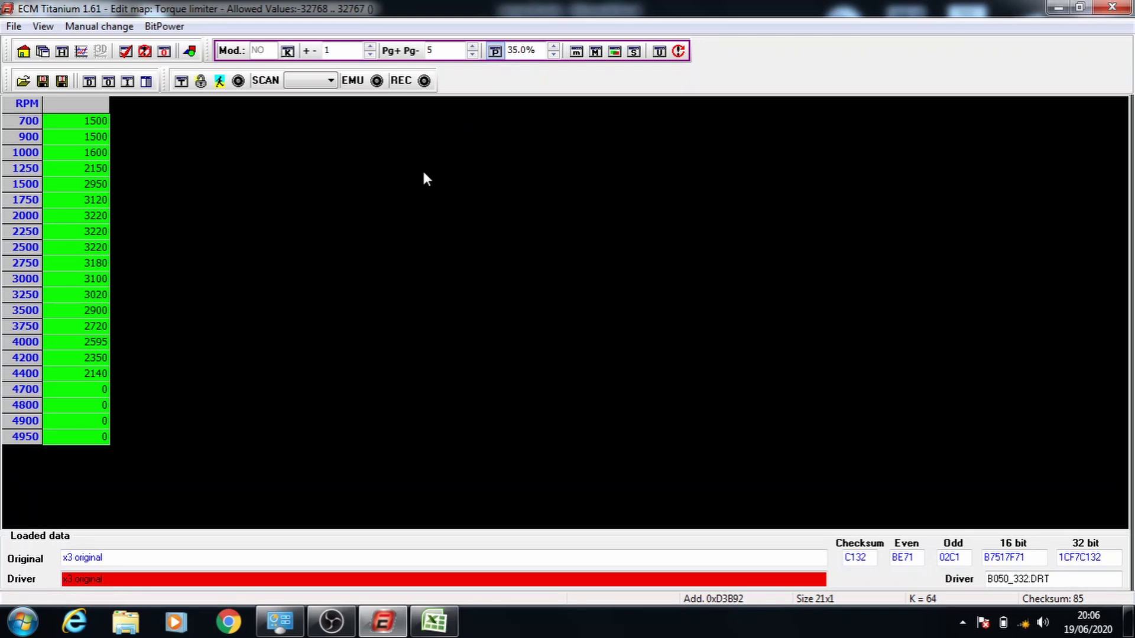
{"action": "key", "text": "plus"}
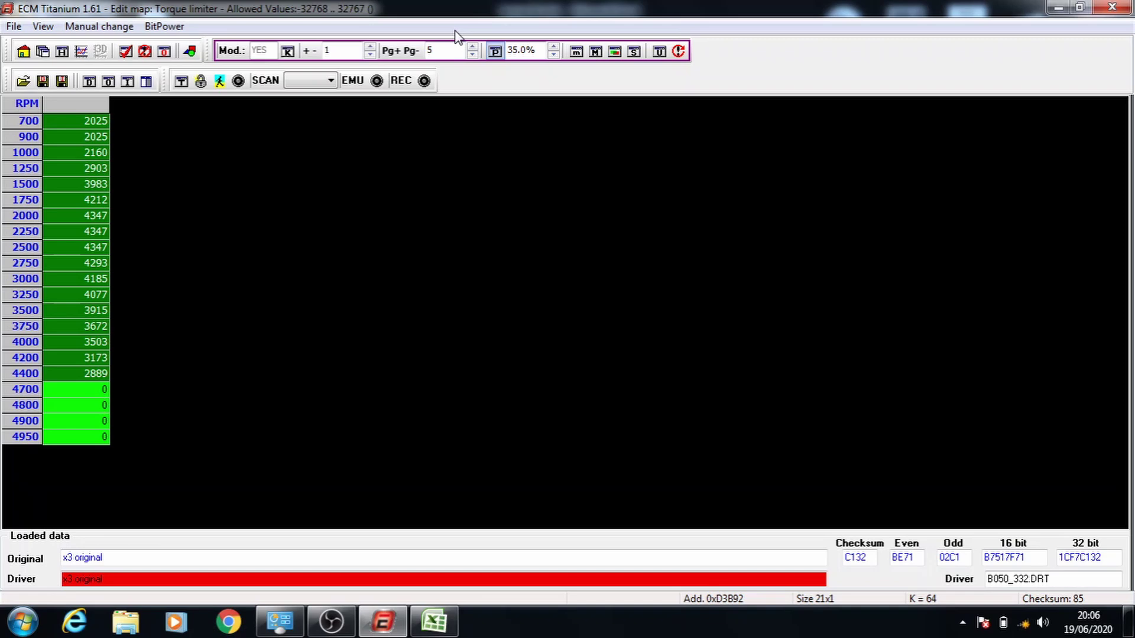
{"action": "left_click", "coordinate": [1112, 7]}
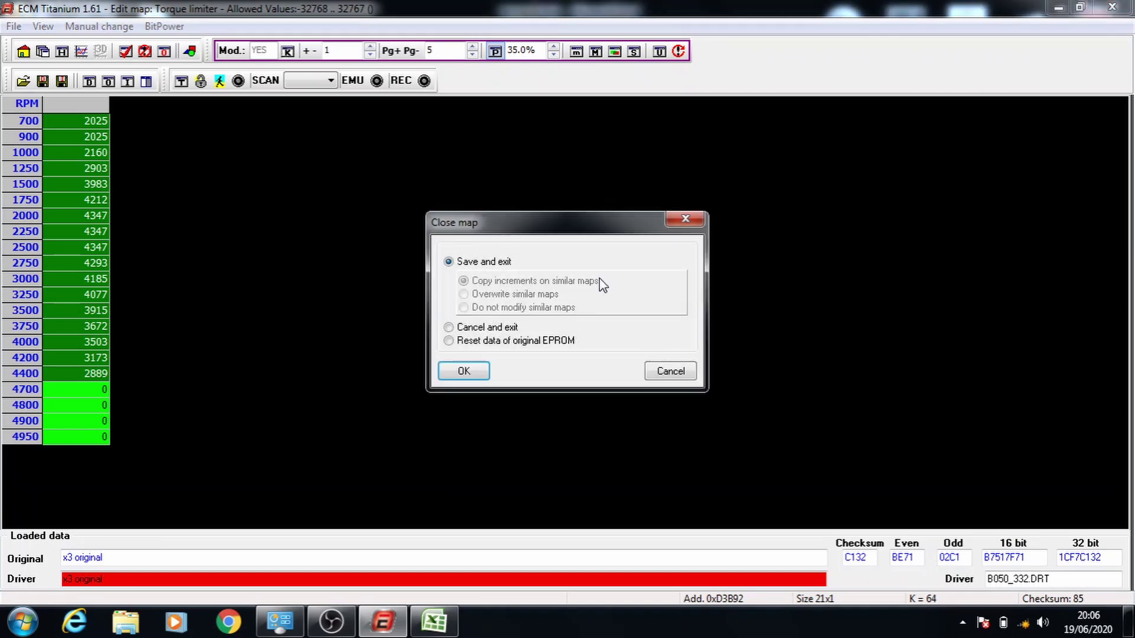
{"action": "left_click", "coordinate": [470, 370]}
Step: Increase every value of the first Torque limiter #1 map by 35% and save it with similar maps left unmodified
{"action": "double_click", "coordinate": [691, 316]}
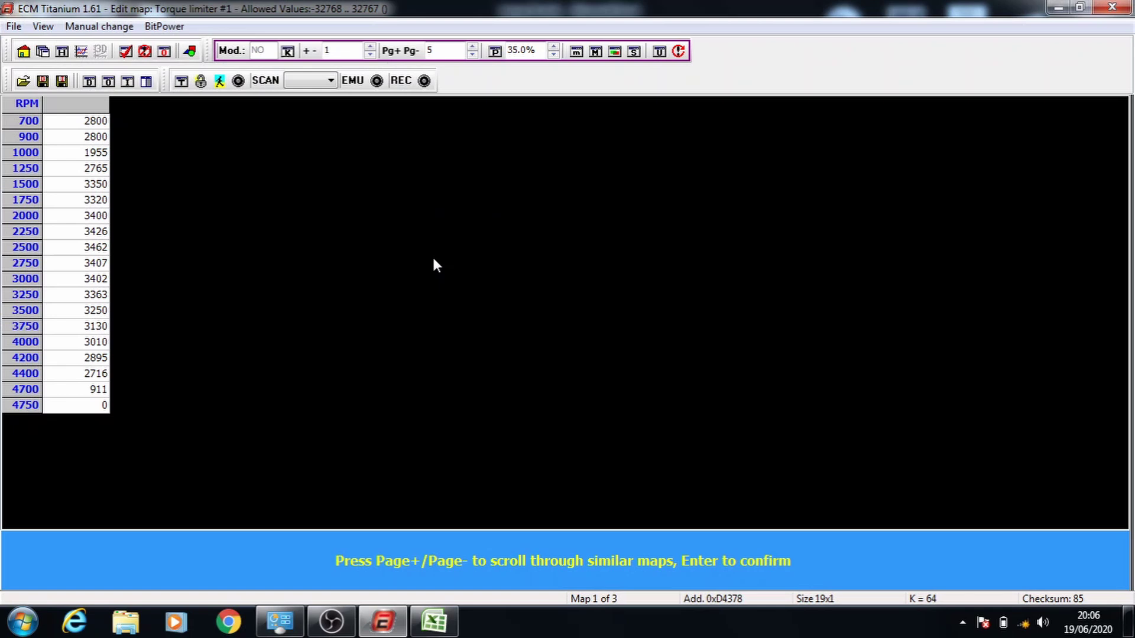
{"action": "left_click", "coordinate": [496, 52]}
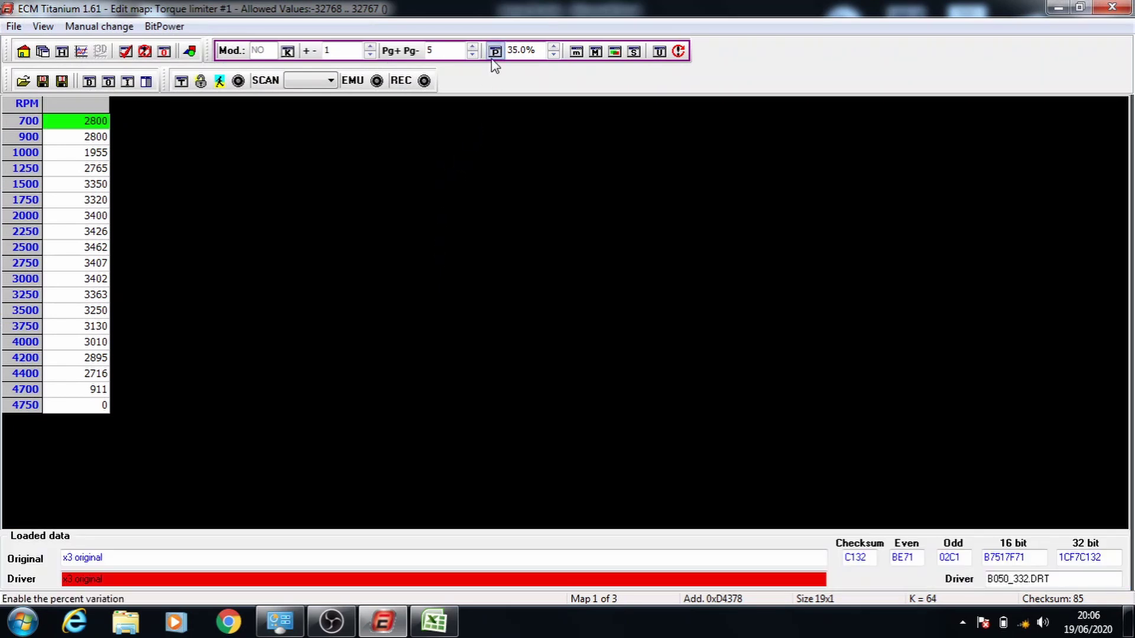
{"action": "left_click_drag", "start_coordinate": [99, 125], "coordinate": [88, 471]}
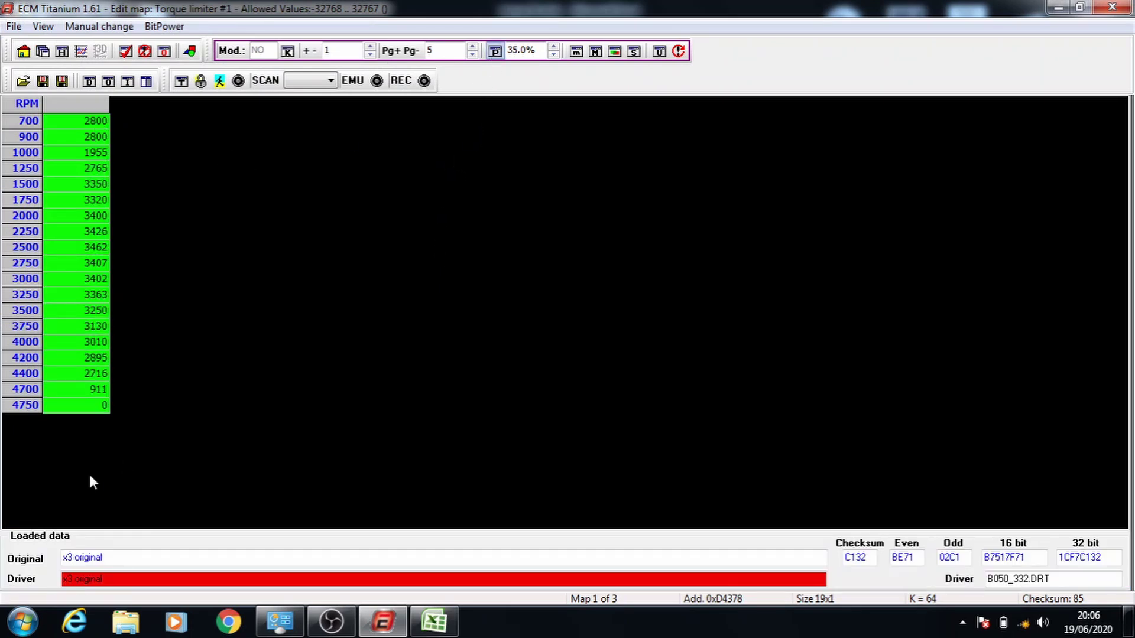
{"action": "key", "text": "plus"}
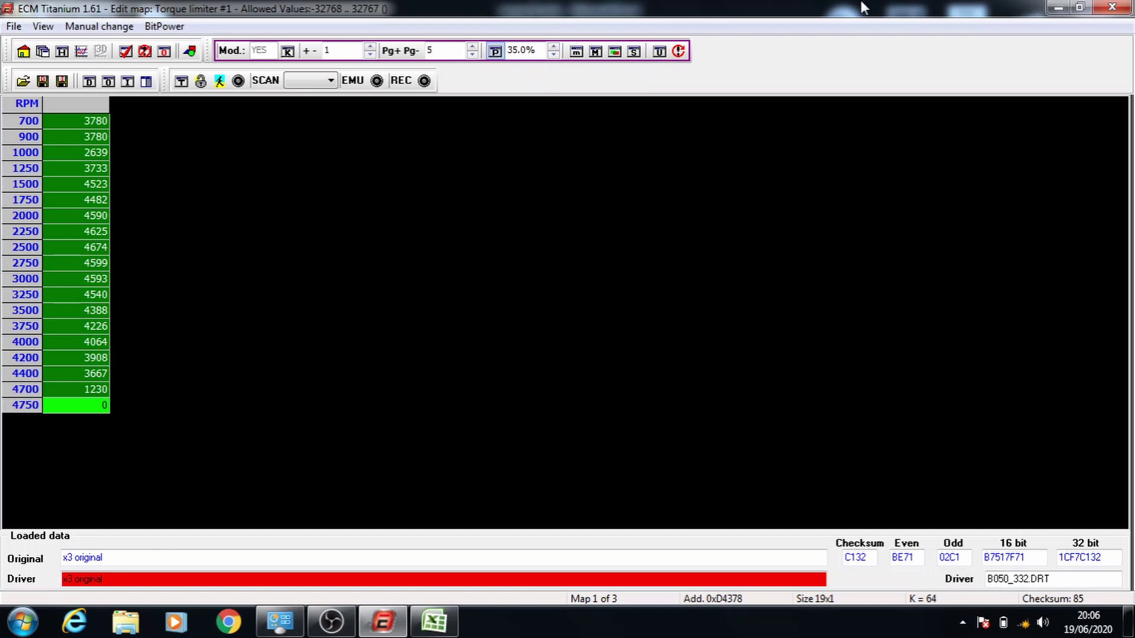
{"action": "left_click", "coordinate": [1110, 8]}
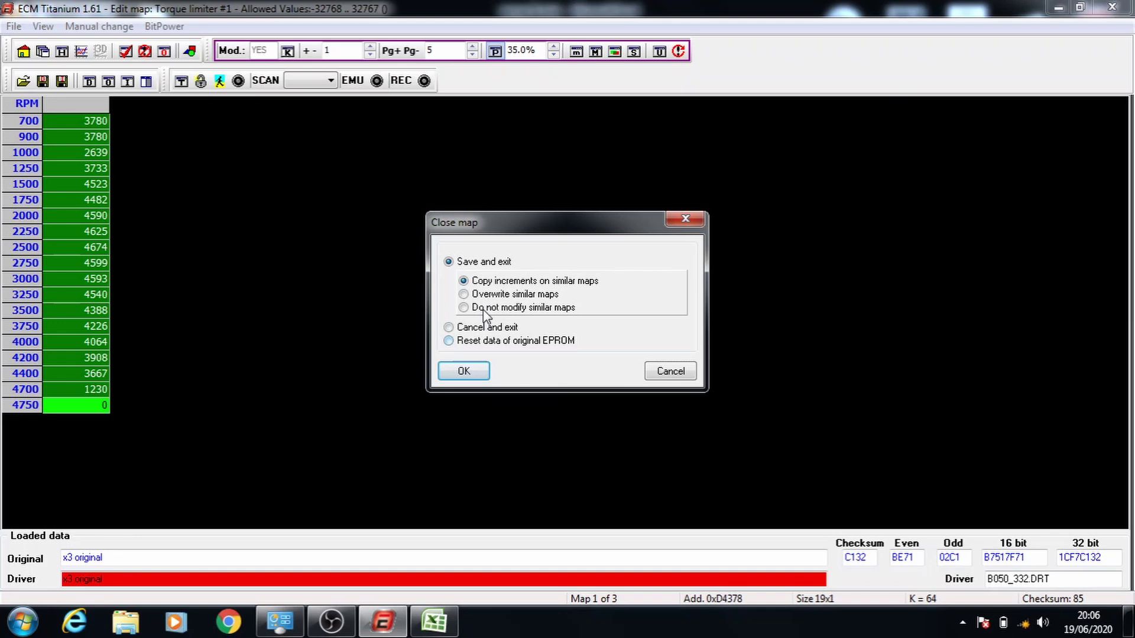
{"action": "left_click", "coordinate": [483, 308]}
{"action": "left_click", "coordinate": [470, 371]}
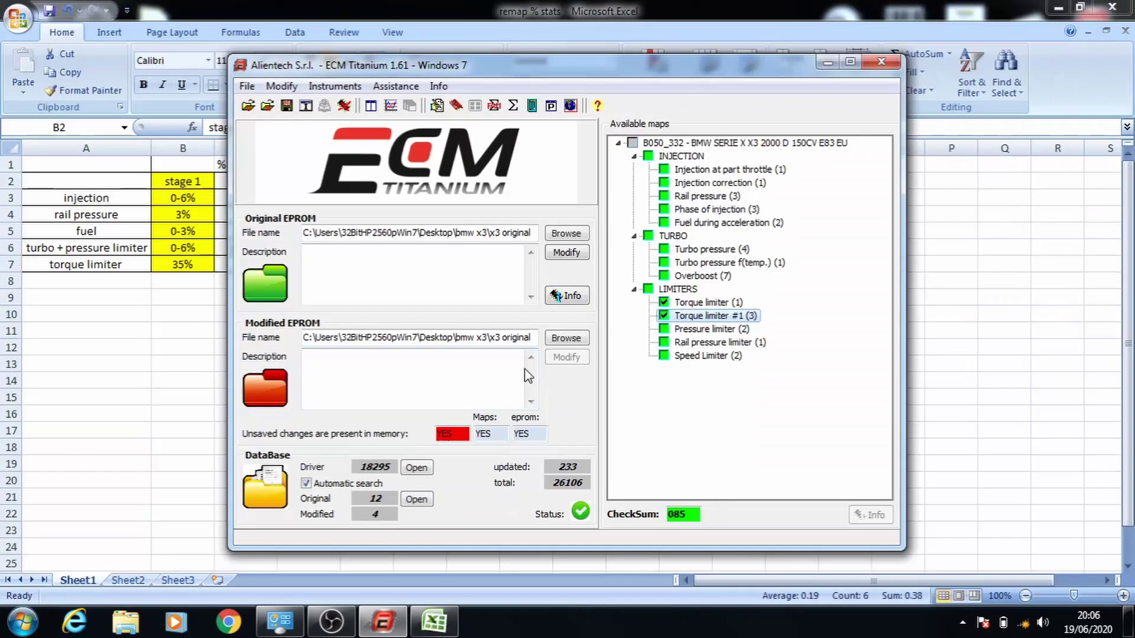
Step: Open the first Pressure limiter map, set the percent variation to 1.0% and apply it to loads 20 to 100 at all RPM rows
{"action": "left_click", "coordinate": [716, 330]}
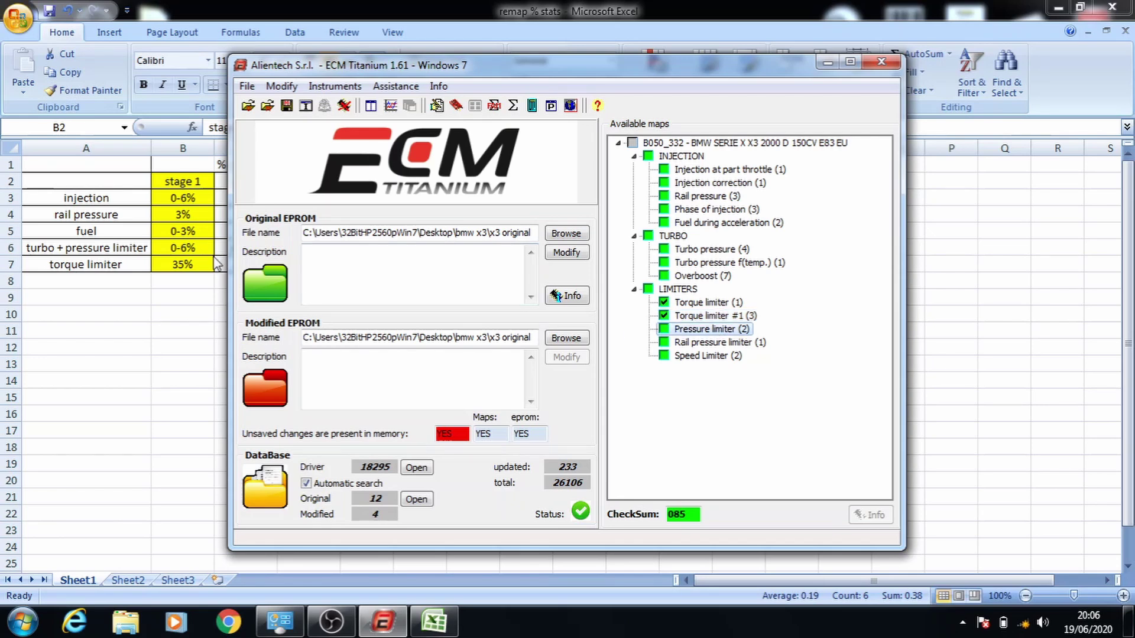
{"action": "double_click", "coordinate": [709, 330]}
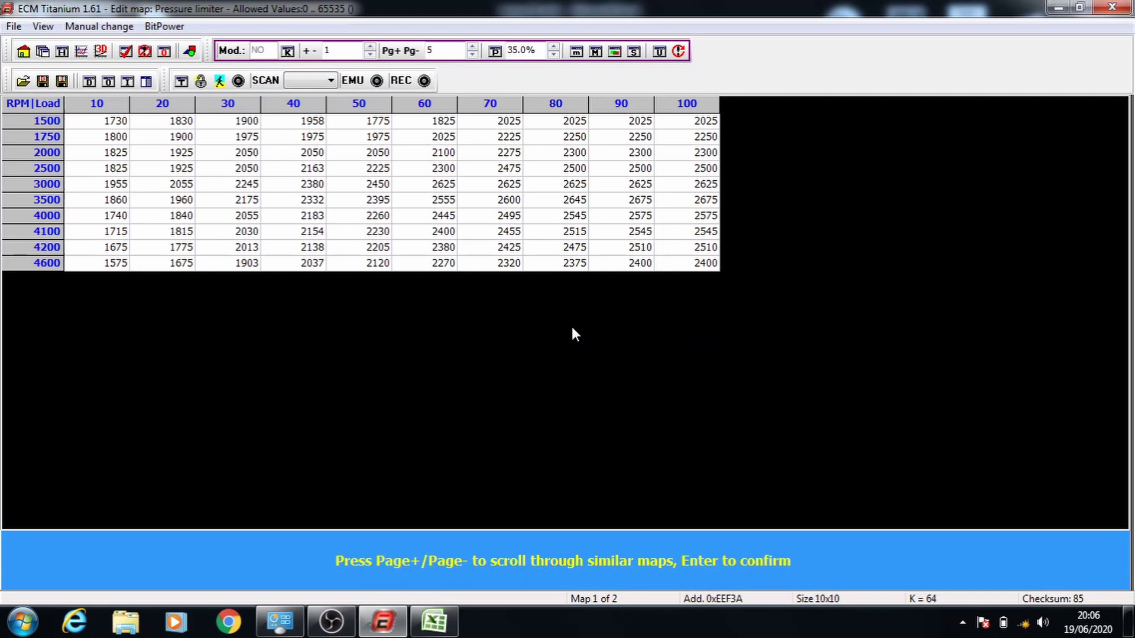
{"action": "key", "text": "Return"}
{"action": "left_click", "coordinate": [553, 54]}
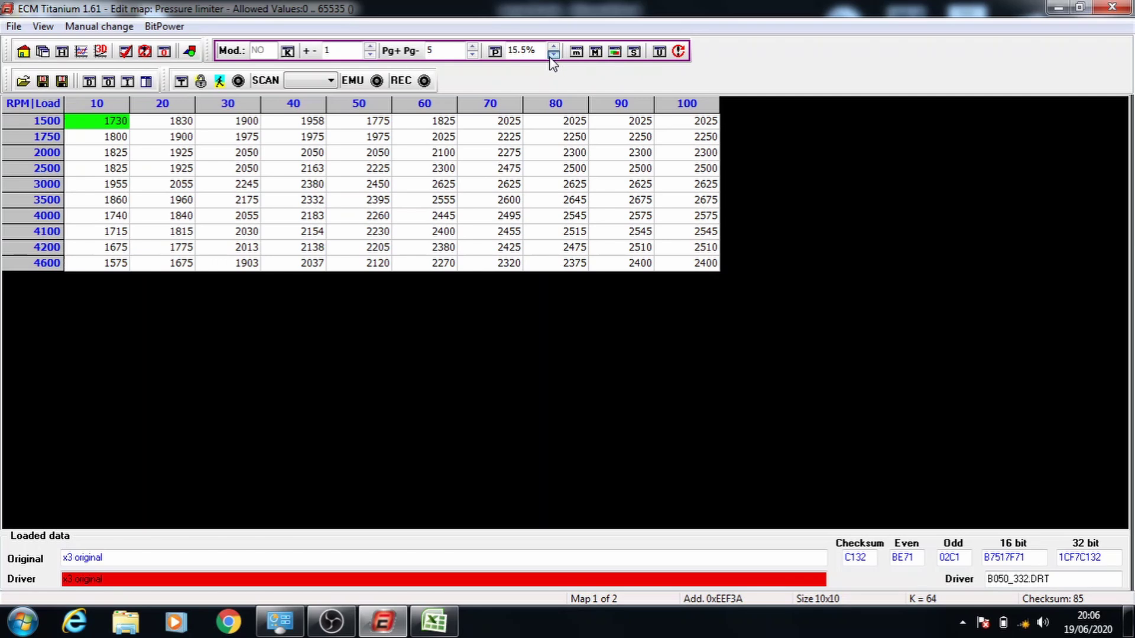
{"action": "left_click", "coordinate": [553, 55]}
{"action": "left_click", "coordinate": [554, 47]}
{"action": "left_click_drag", "start_coordinate": [155, 126], "coordinate": [236, 123]}
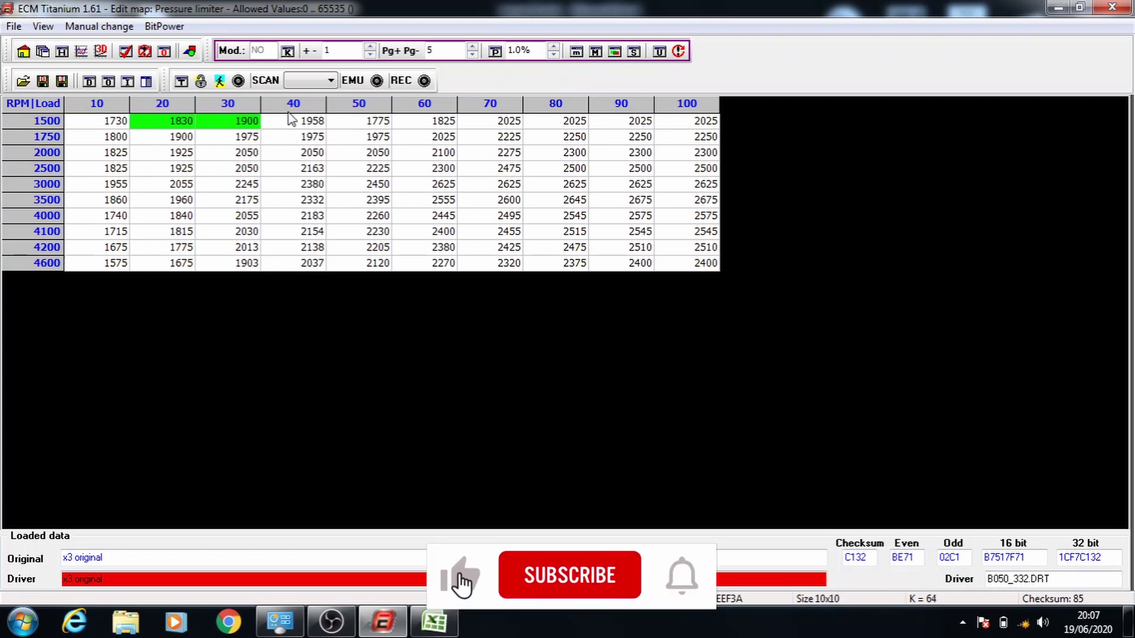
{"action": "left_click_drag", "start_coordinate": [464, 118], "coordinate": [693, 264]}
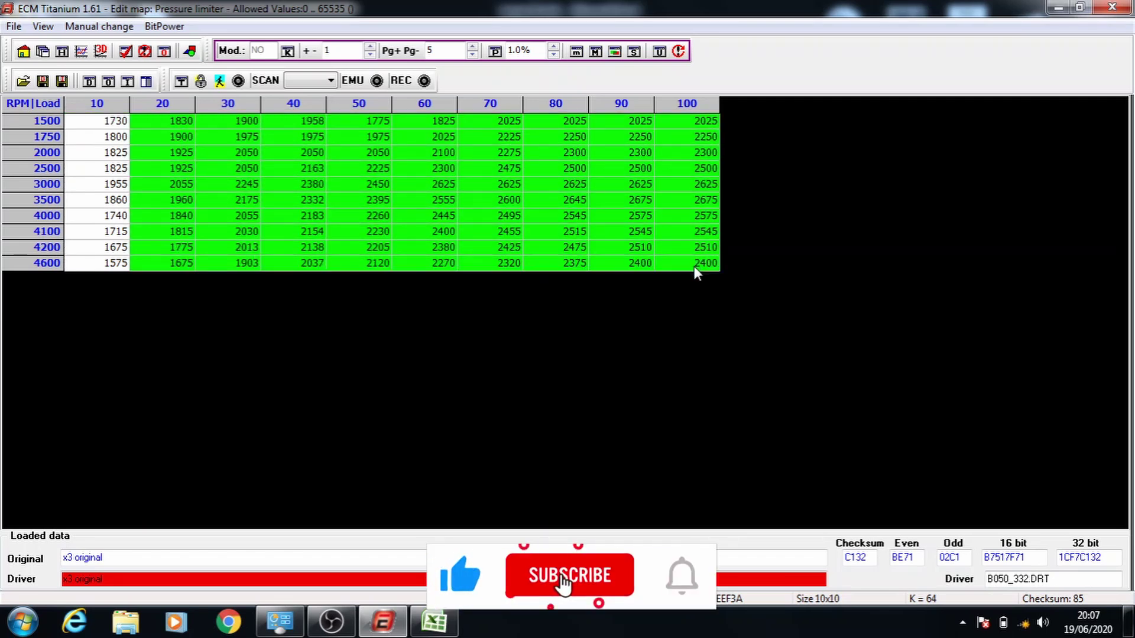
{"action": "left_click", "coordinate": [495, 52]}
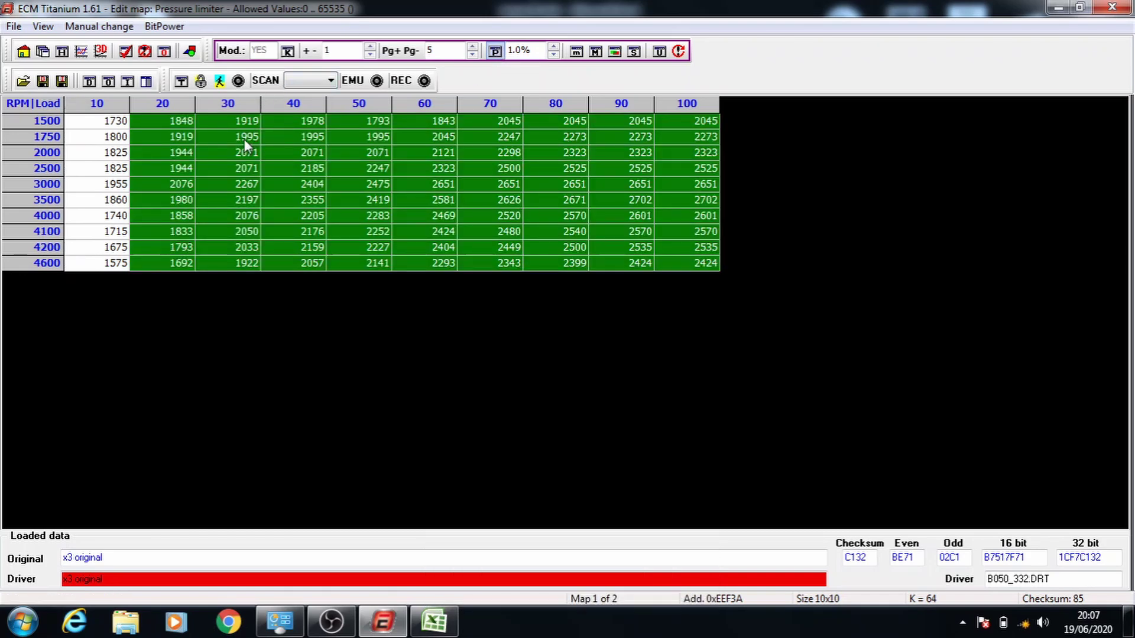
Step: Add a further 1% to each Pressure limiter area running to 4600 RPM/load 100, starting from 1750/30, 2000/40 and 2500/50
{"action": "left_click_drag", "start_coordinate": [243, 140], "coordinate": [330, 167]}
{"action": "key", "text": "plus"}
{"action": "left_click_drag", "start_coordinate": [324, 160], "coordinate": [538, 229]}
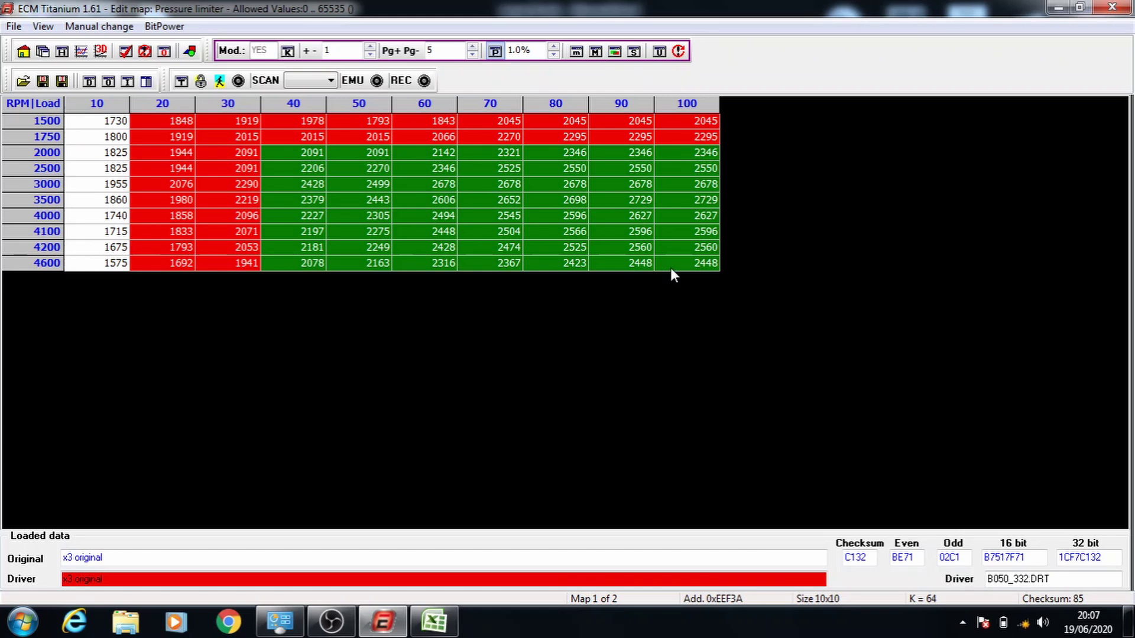
{"action": "key", "text": "plus"}
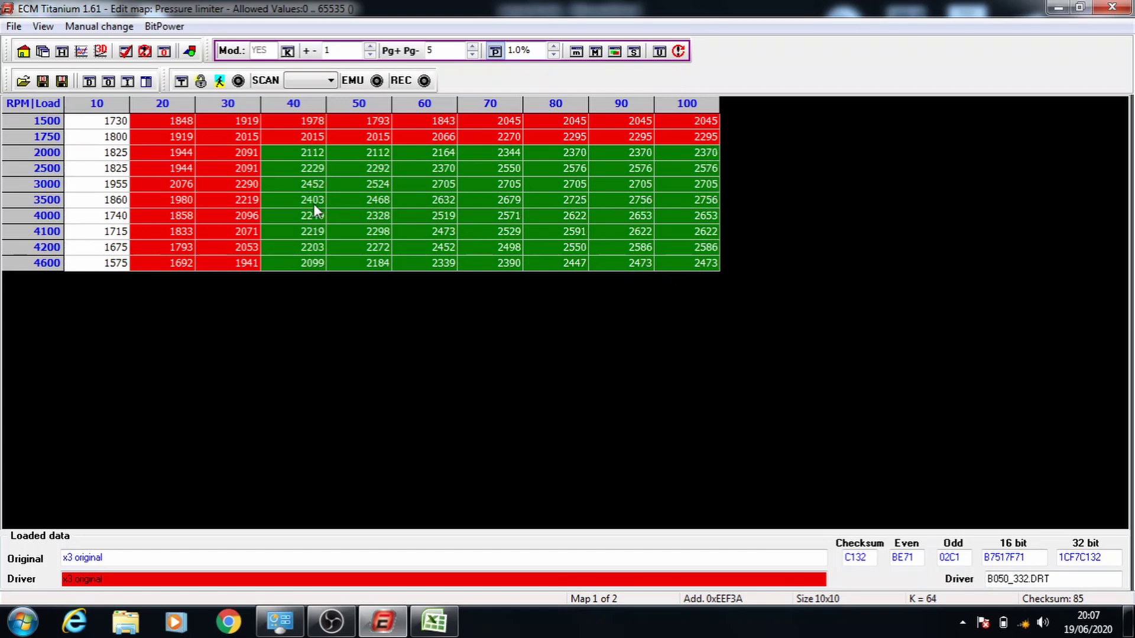
{"action": "left_click_drag", "start_coordinate": [359, 169], "coordinate": [688, 280]}
{"action": "key", "text": "plus"}
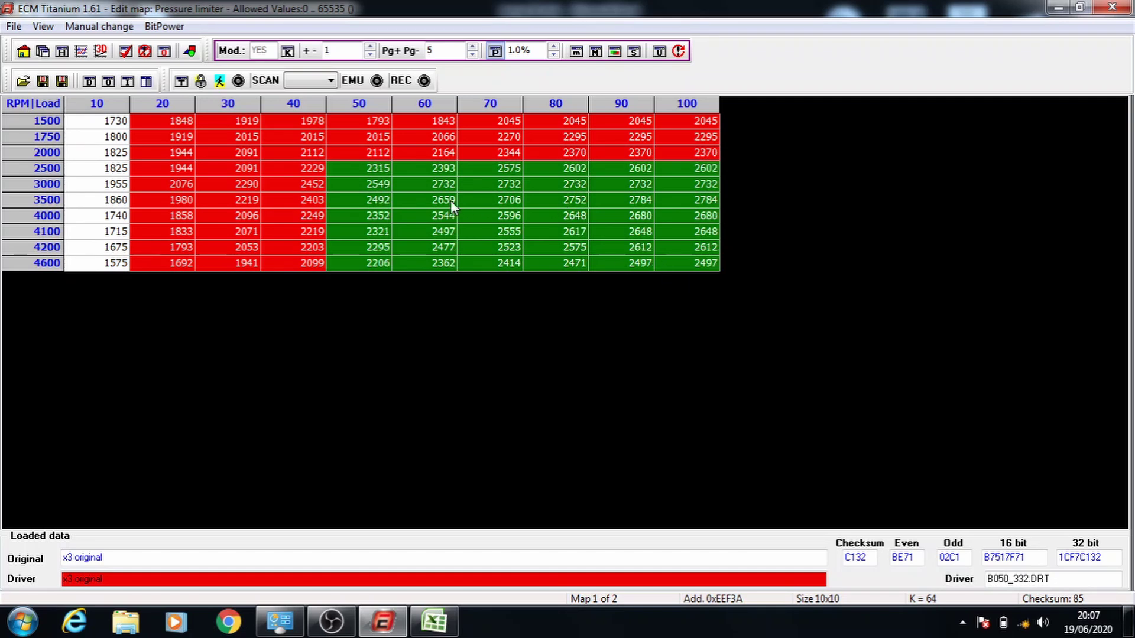
Step: Add a further 1% to the Pressure limiter areas from 3000/60 and 3500/70 to 4600/100, and save leaving similar maps unmodified
{"action": "left_click_drag", "start_coordinate": [432, 182], "coordinate": [682, 275]}
{"action": "key", "text": "plus"}
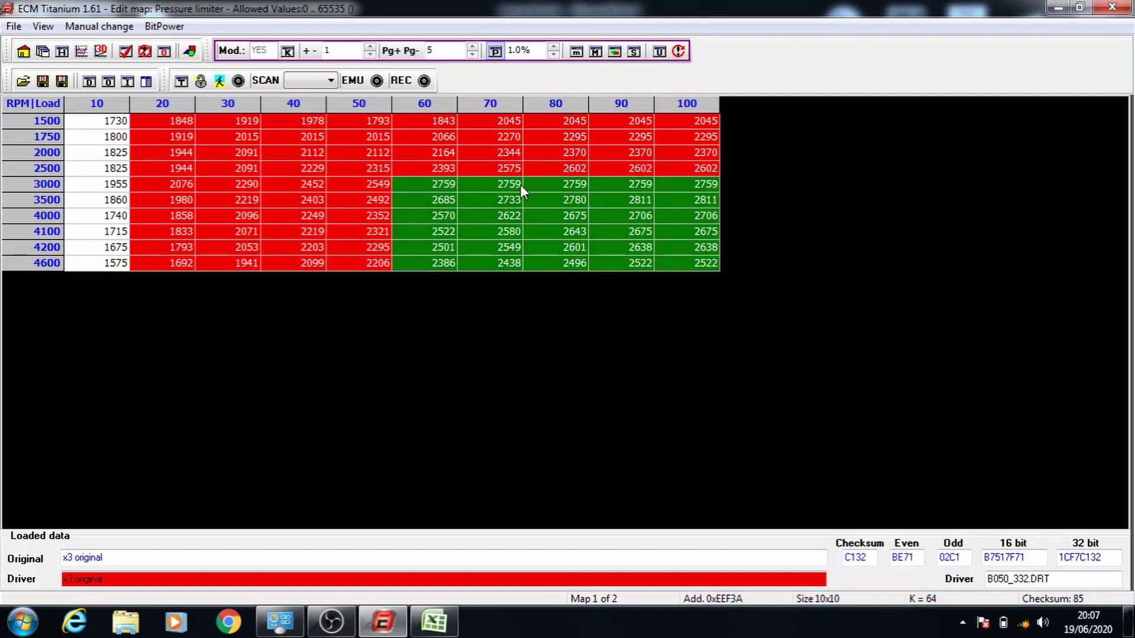
{"action": "key", "text": "plus"}
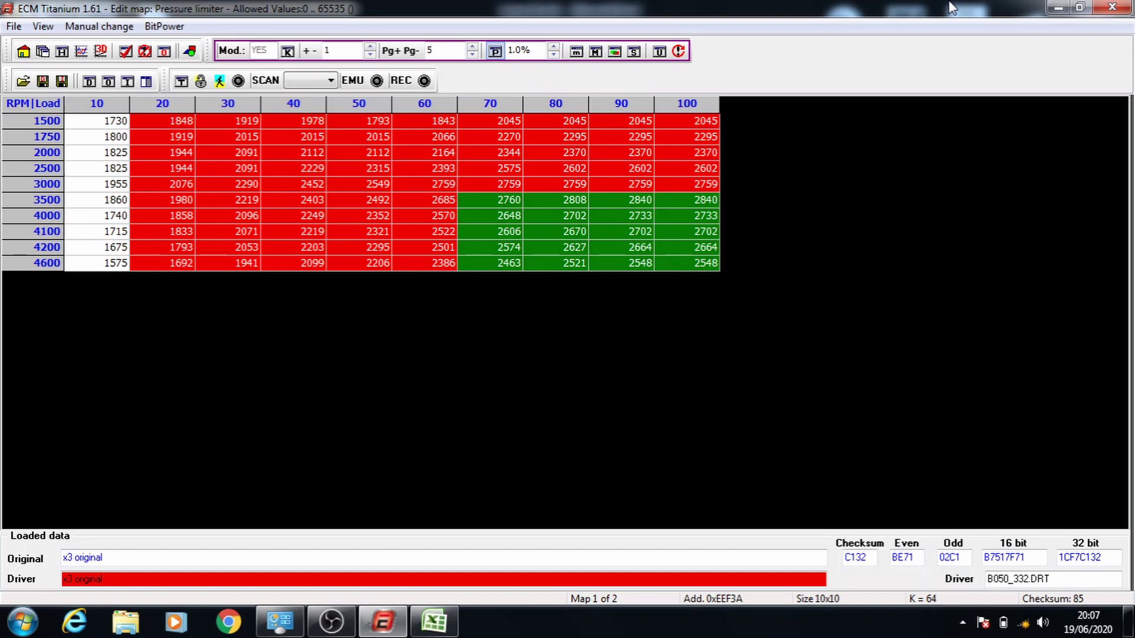
{"action": "left_click", "coordinate": [1112, 7]}
{"action": "left_click", "coordinate": [506, 307]}
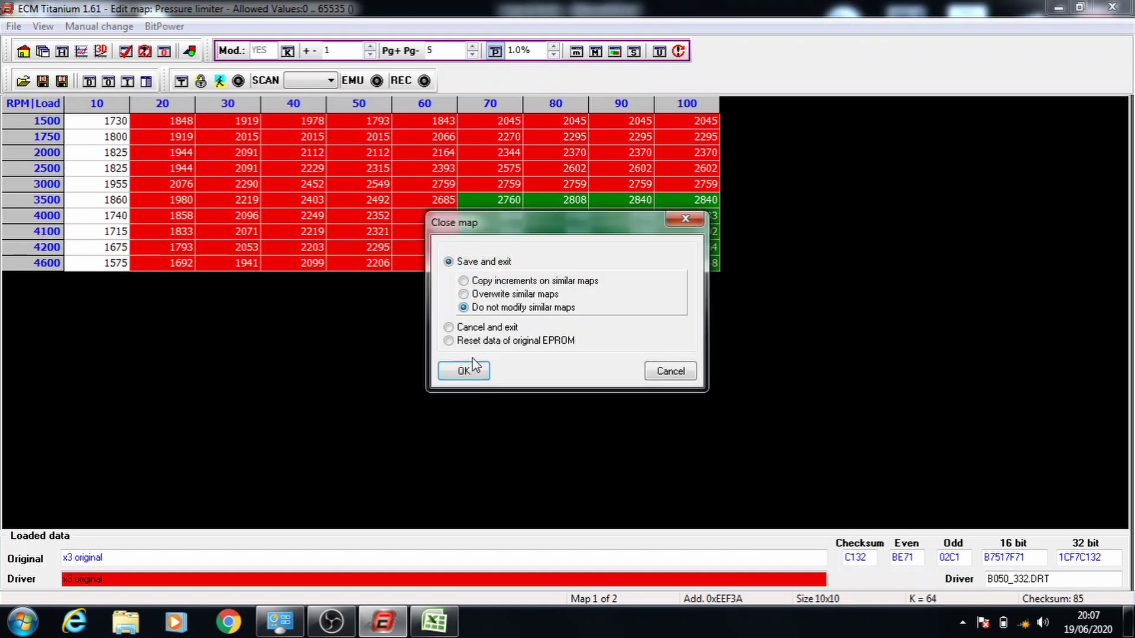
{"action": "left_click", "coordinate": [463, 371]}
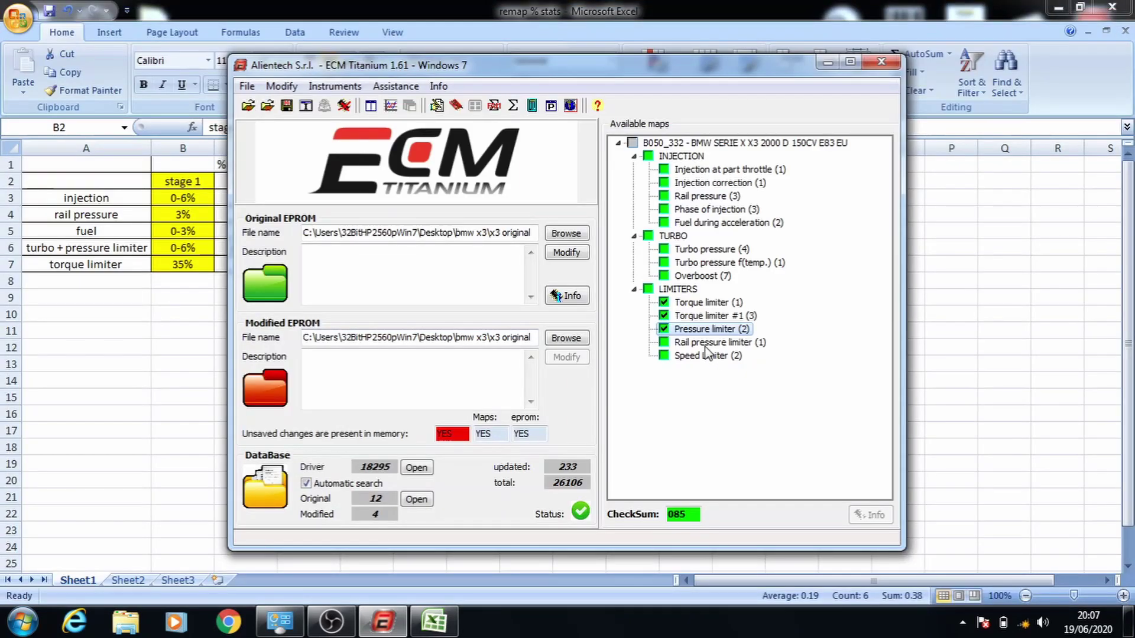
{"action": "left_click", "coordinate": [703, 355]}
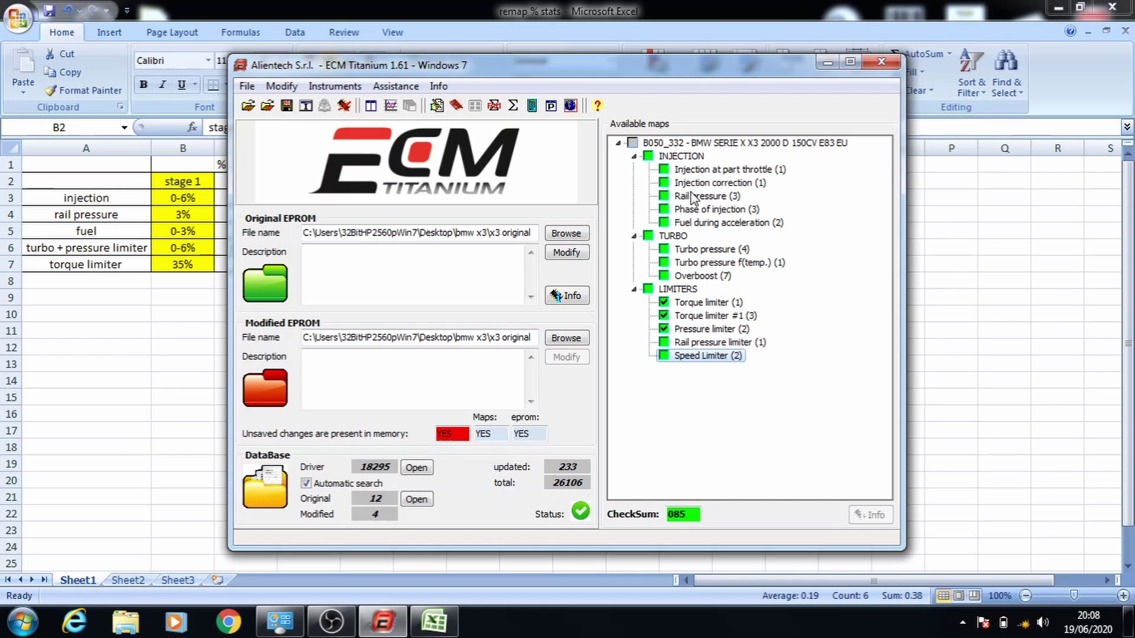
{"action": "left_click", "coordinate": [696, 171]}
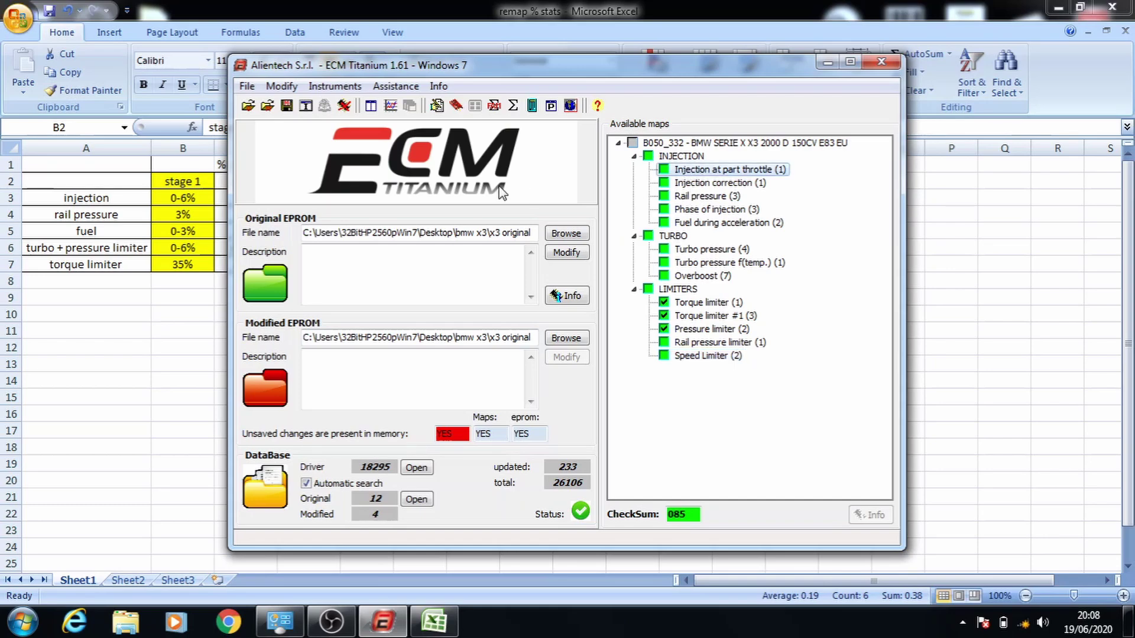
{"action": "double_click", "coordinate": [703, 171]}
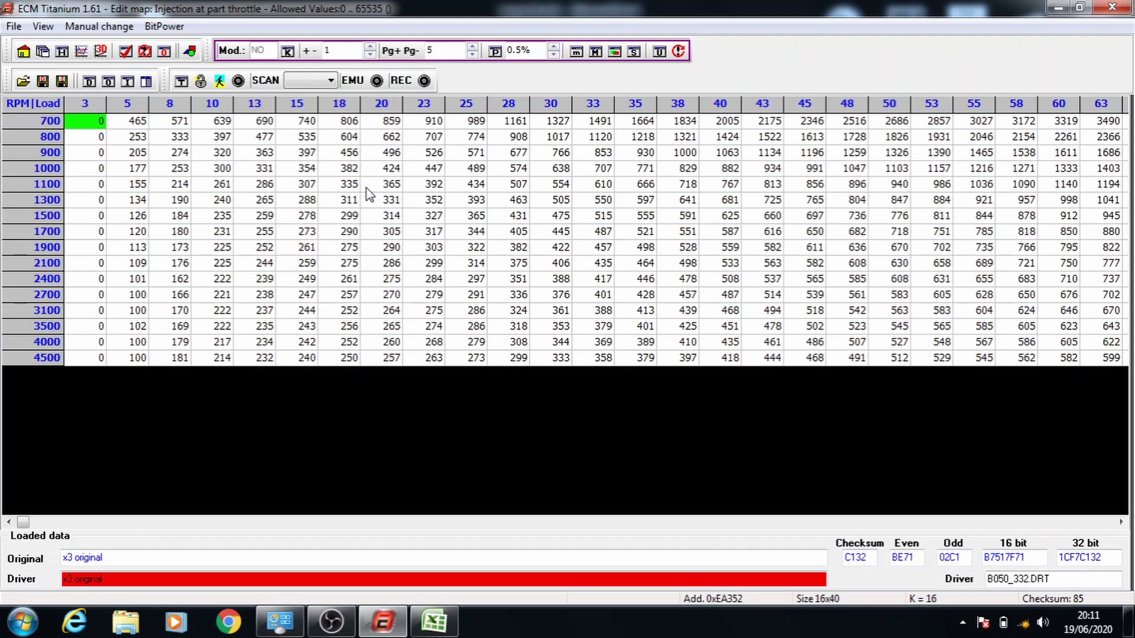
{"action": "left_click", "coordinate": [377, 170]}
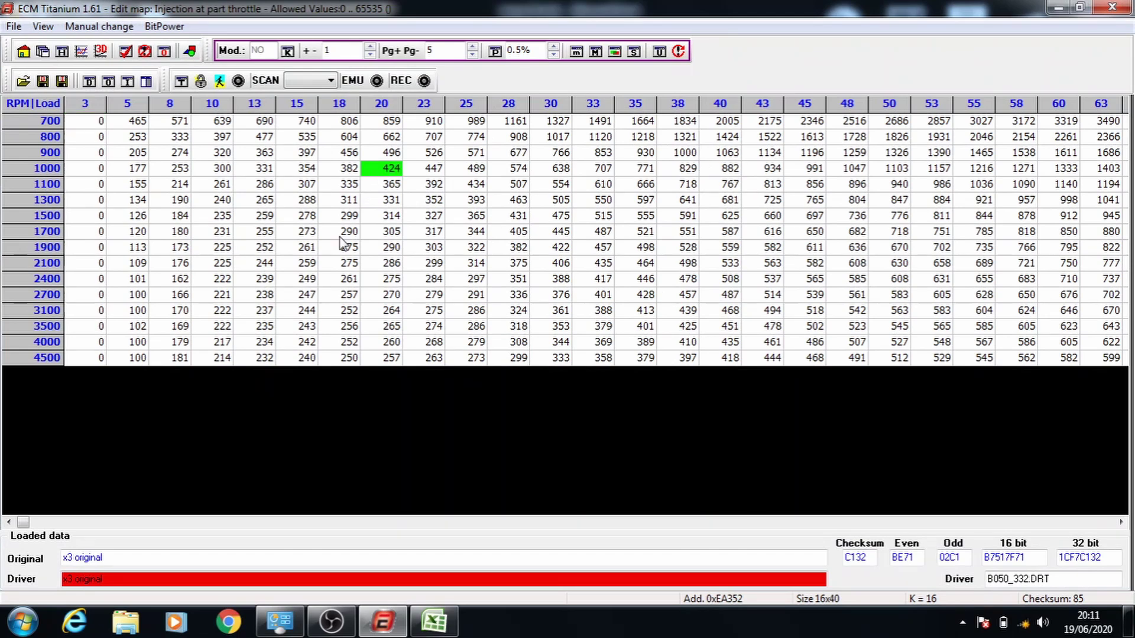
{"action": "left_click", "coordinate": [495, 52]}
{"action": "left_click_drag", "start_coordinate": [390, 171], "coordinate": [1131, 417]}
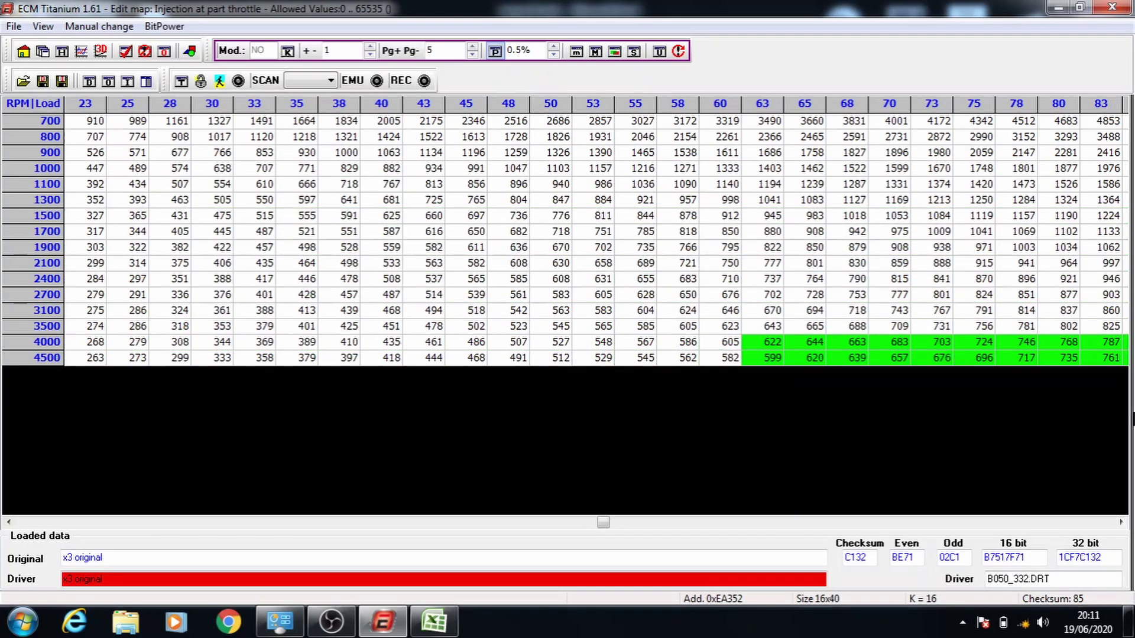
{"action": "key", "text": "End"}
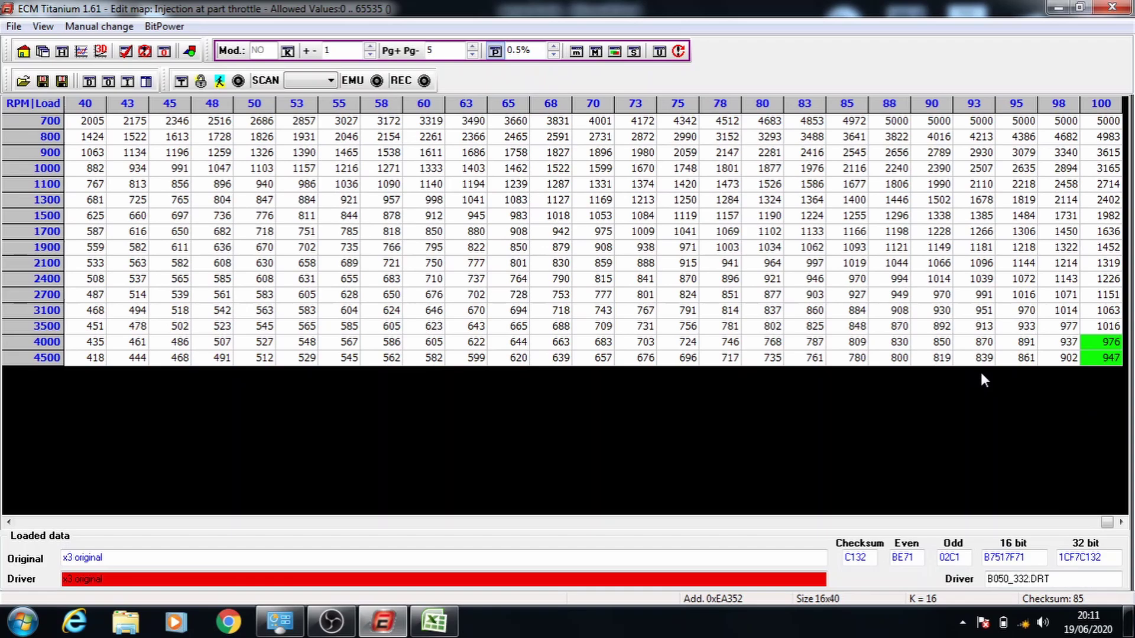
{"action": "left_click", "coordinate": [1112, 7]}
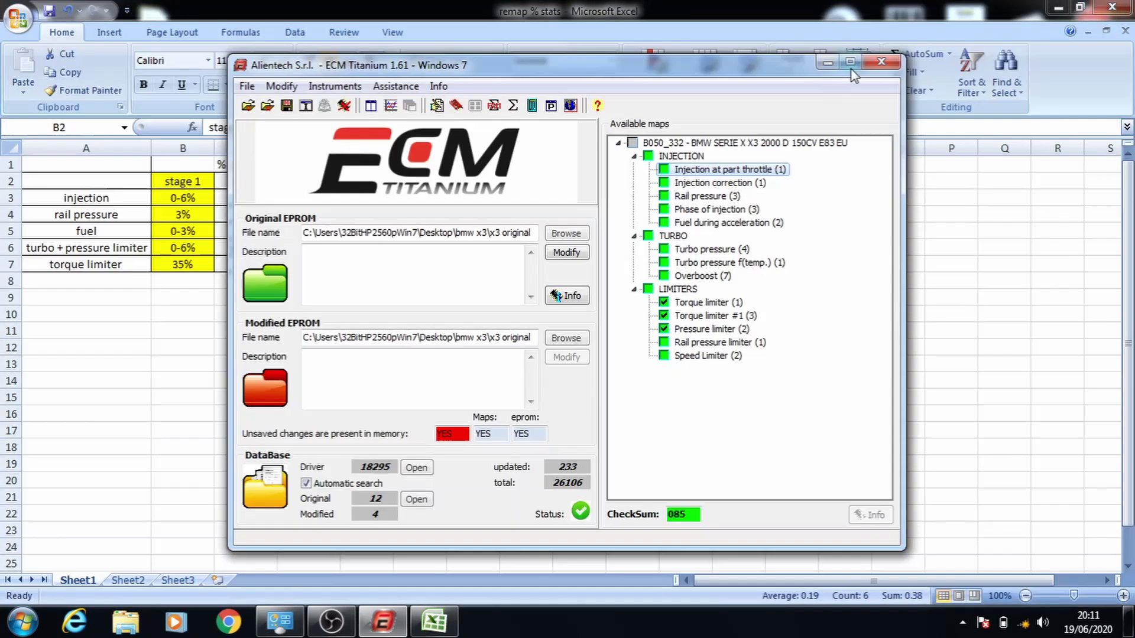
Step: Open the Injection at part throttle map and raise the area from 1000 RPM/load 20 to 4500 RPM/load 100 by 0.5%
{"action": "double_click", "coordinate": [681, 157]}
{"action": "double_click", "coordinate": [681, 156]}
{"action": "double_click", "coordinate": [684, 170]}
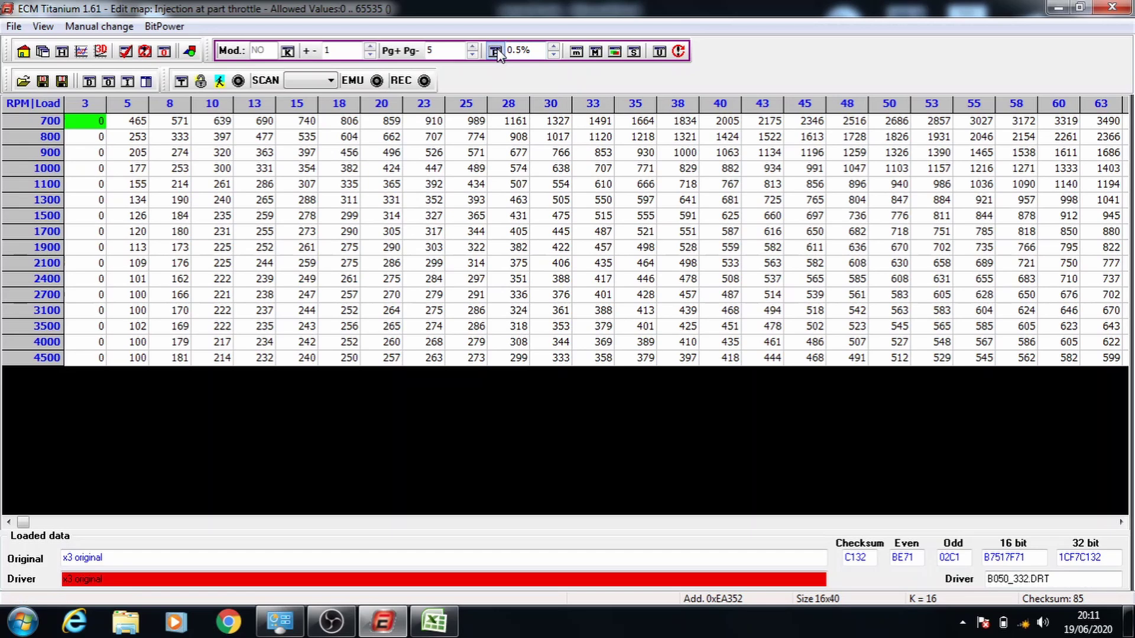
{"action": "left_click_drag", "start_coordinate": [383, 170], "coordinate": [1132, 461]}
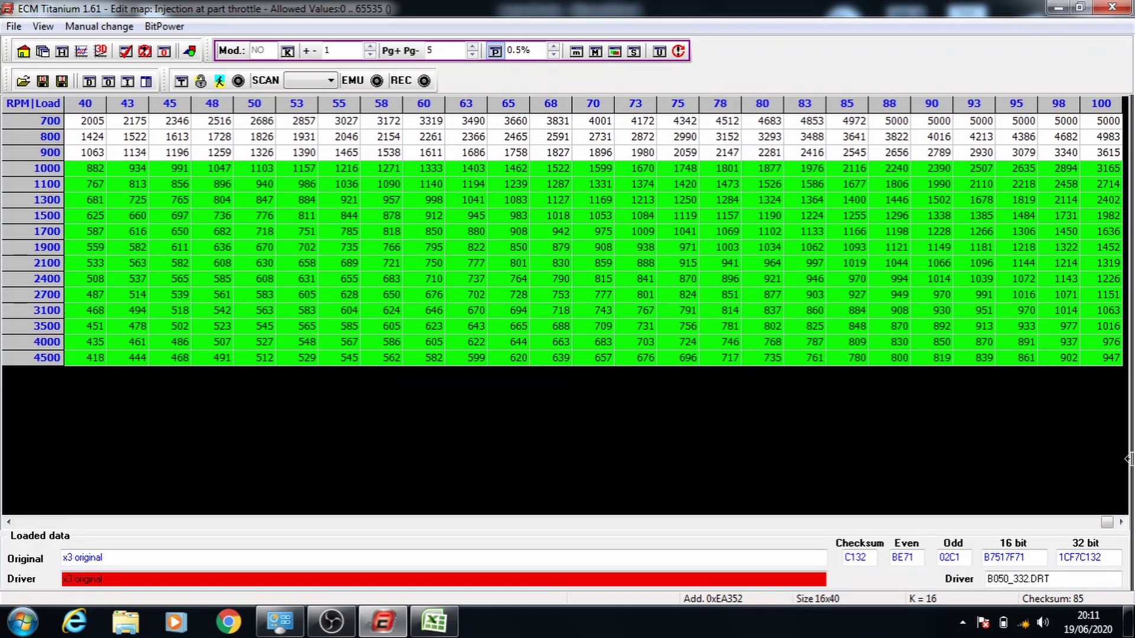
{"action": "key", "text": "plus"}
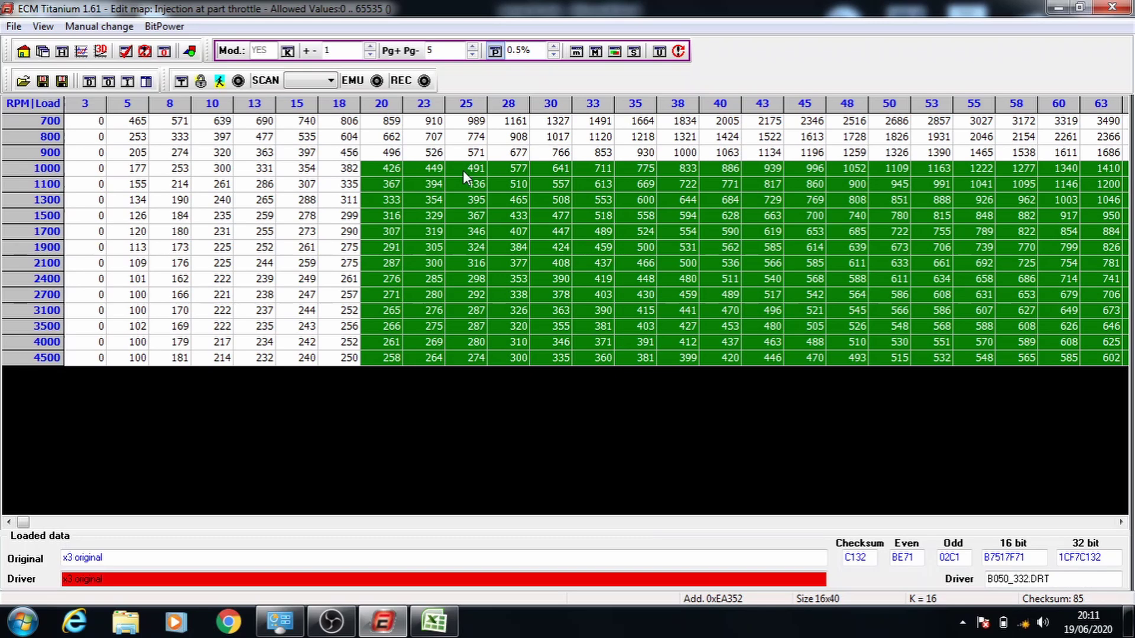
Step: Add a further 0.5% to the part throttle areas starting at 1100/23 and 1300/25, each running to 4500 RPM/load 100
{"action": "left_click_drag", "start_coordinate": [442, 187], "coordinate": [1133, 426]}
{"action": "key", "text": "plus"}
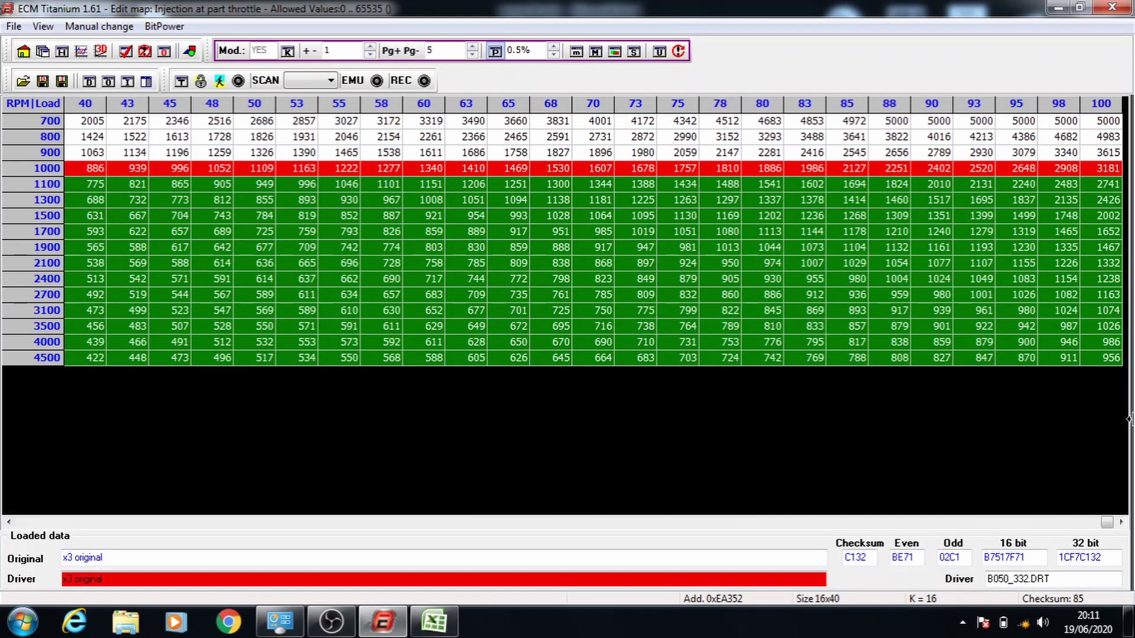
{"action": "left_click", "coordinate": [625, 523]}
{"action": "left_click_drag", "start_coordinate": [476, 216], "coordinate": [1130, 436]}
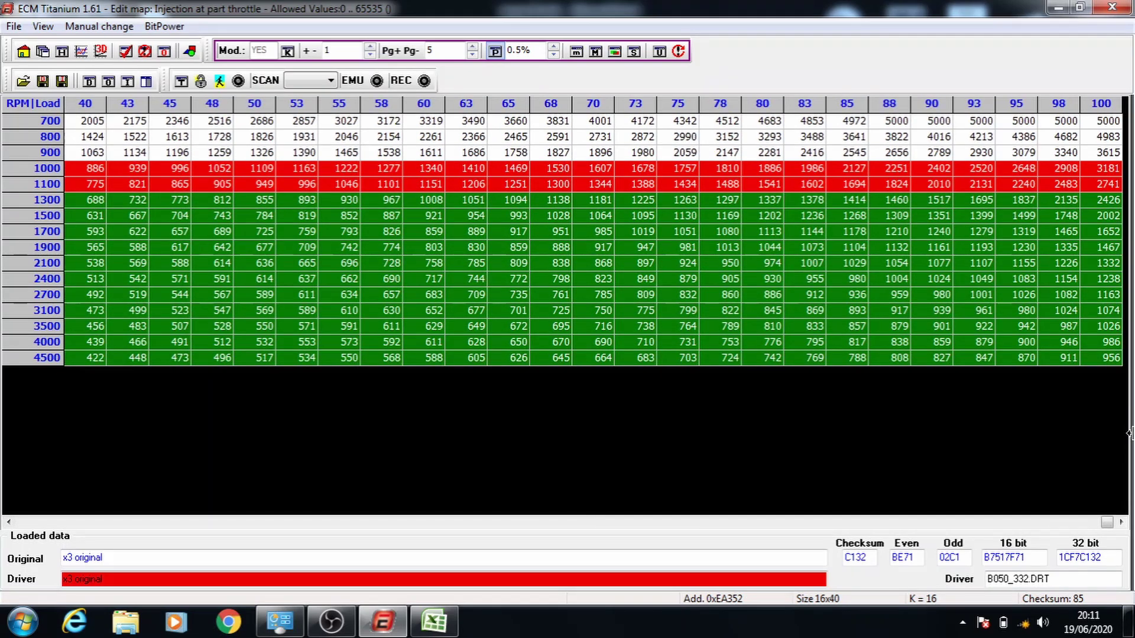
{"action": "left_click", "coordinate": [728, 524]}
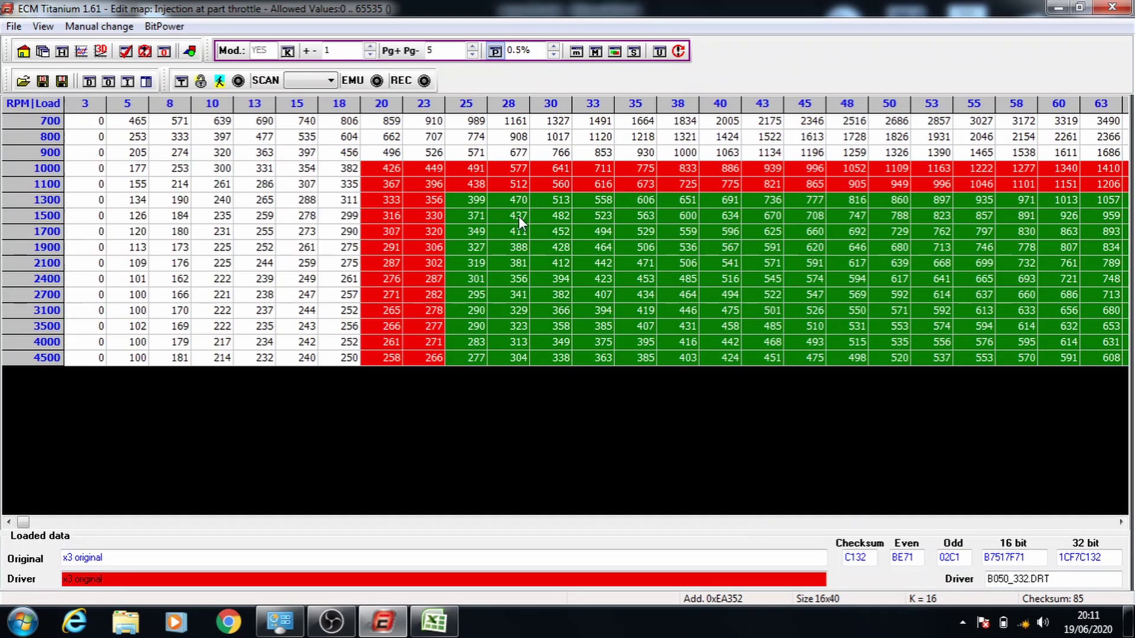
Step: Add a further 0.5% to the part throttle areas starting at 1500/28 and 1700/30, each running to 4500 RPM/load 100
{"action": "left_click_drag", "start_coordinate": [519, 220], "coordinate": [811, 377]}
{"action": "left_click_drag", "start_coordinate": [1133, 355], "coordinate": [1132, 355]}
{"action": "key", "text": "Page_Up"}
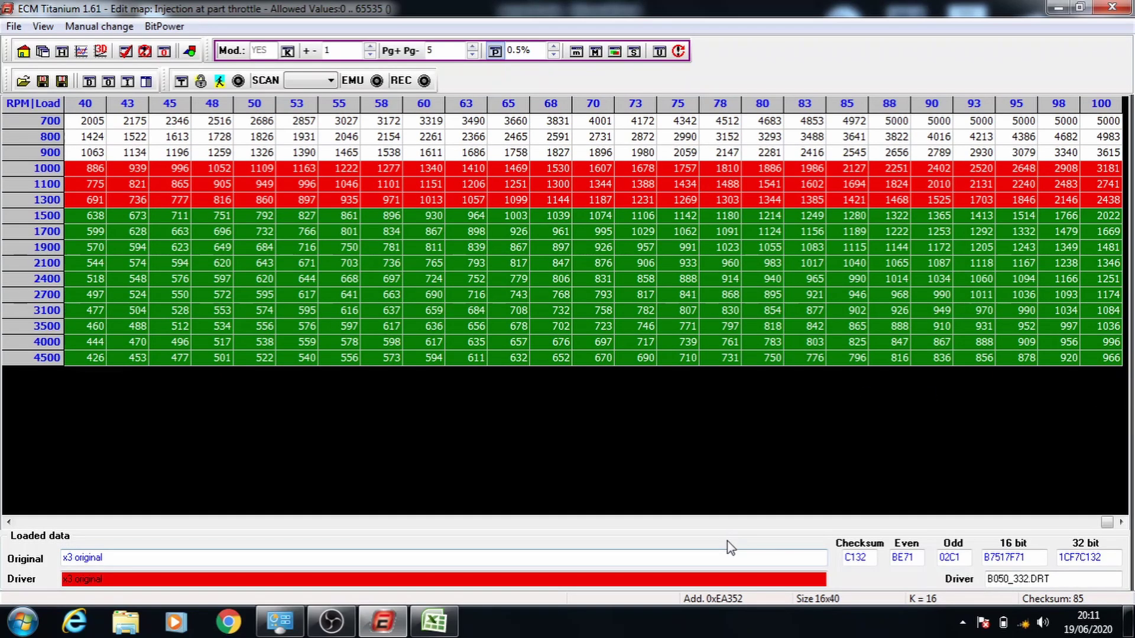
{"action": "left_click", "coordinate": [728, 523]}
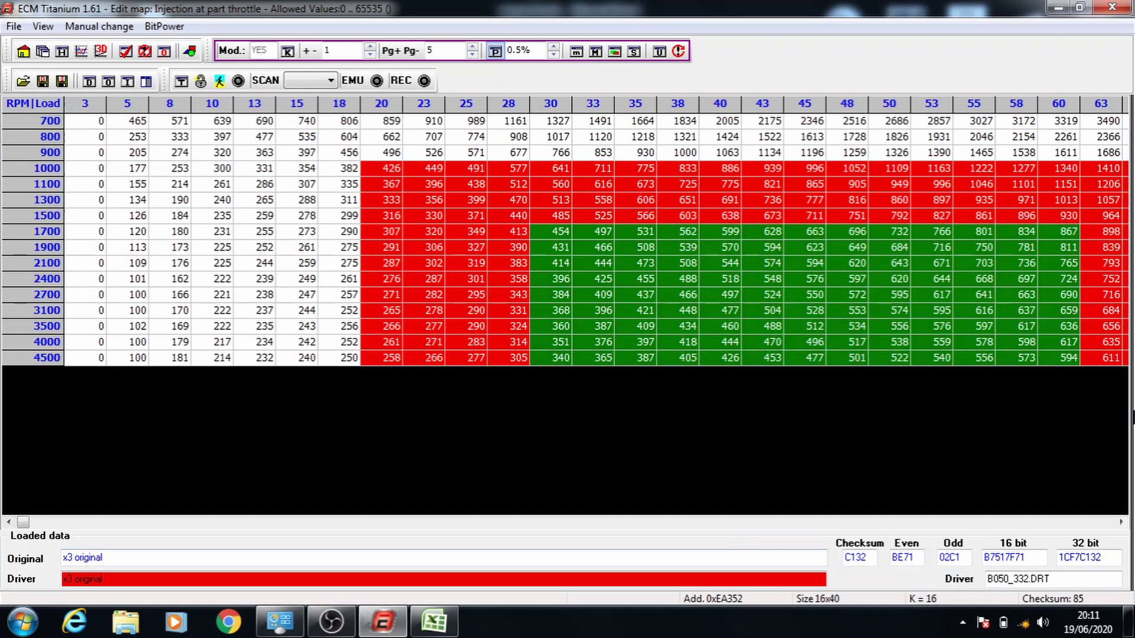
{"action": "scroll", "coordinate": [591, 236], "scroll_direction": "right", "scroll_amount": 10}
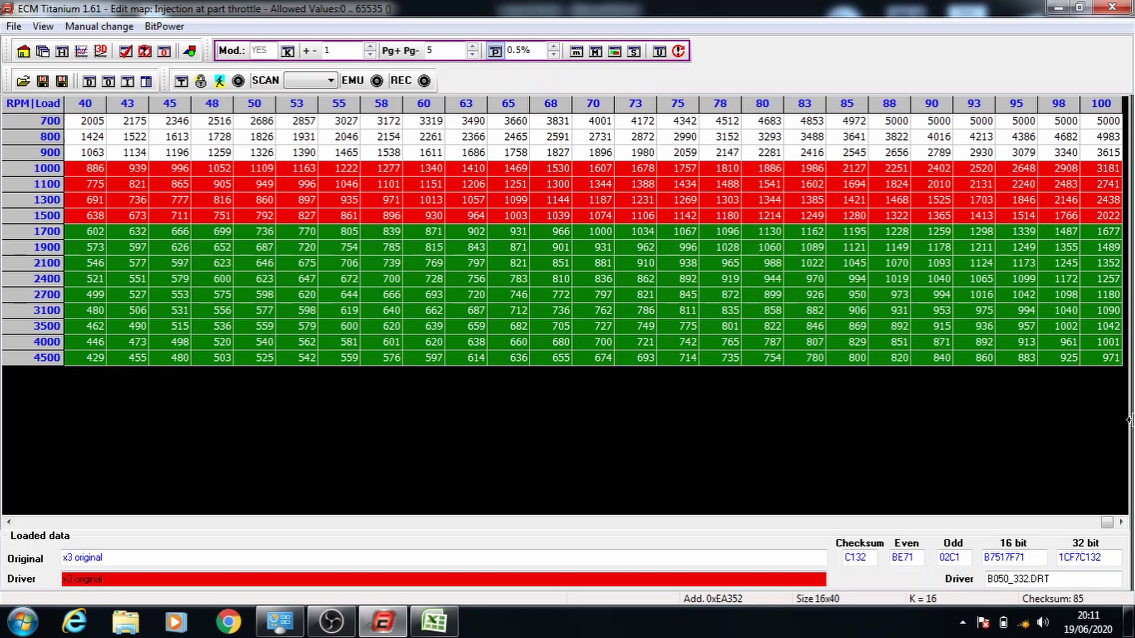
{"action": "left_click", "coordinate": [789, 524]}
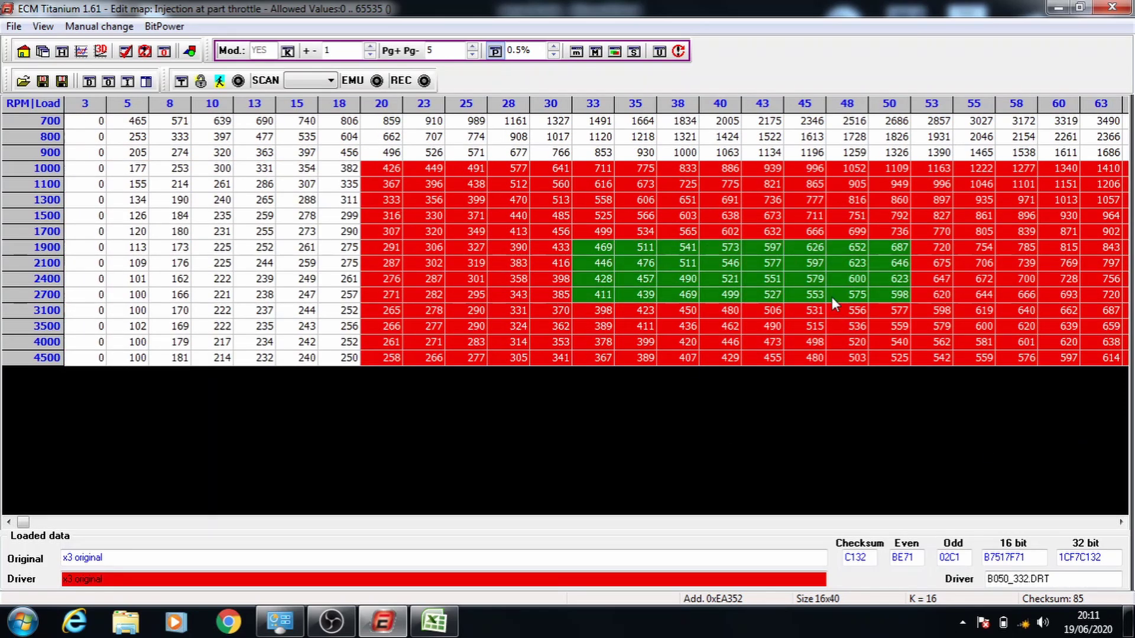
Step: Add a further 0.5% to the part throttle areas starting at 1900/33 and 2100/35, each running to 4500 RPM/load 100
{"action": "scroll", "coordinate": [831, 296], "scroll_direction": "right", "scroll_amount": 10}
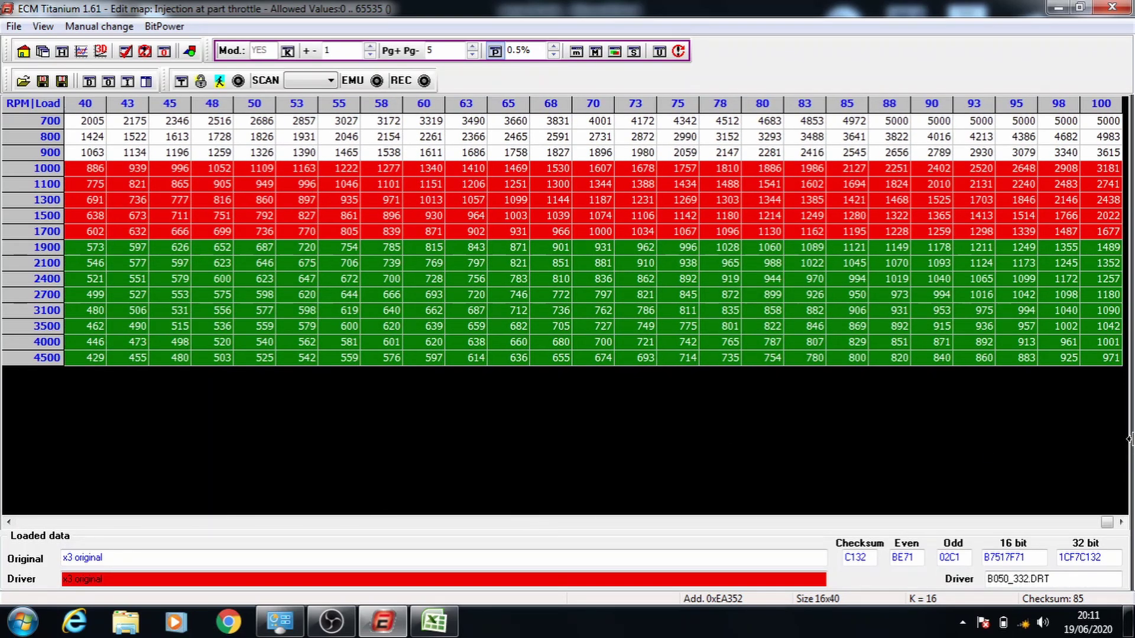
{"action": "left_click", "coordinate": [739, 524]}
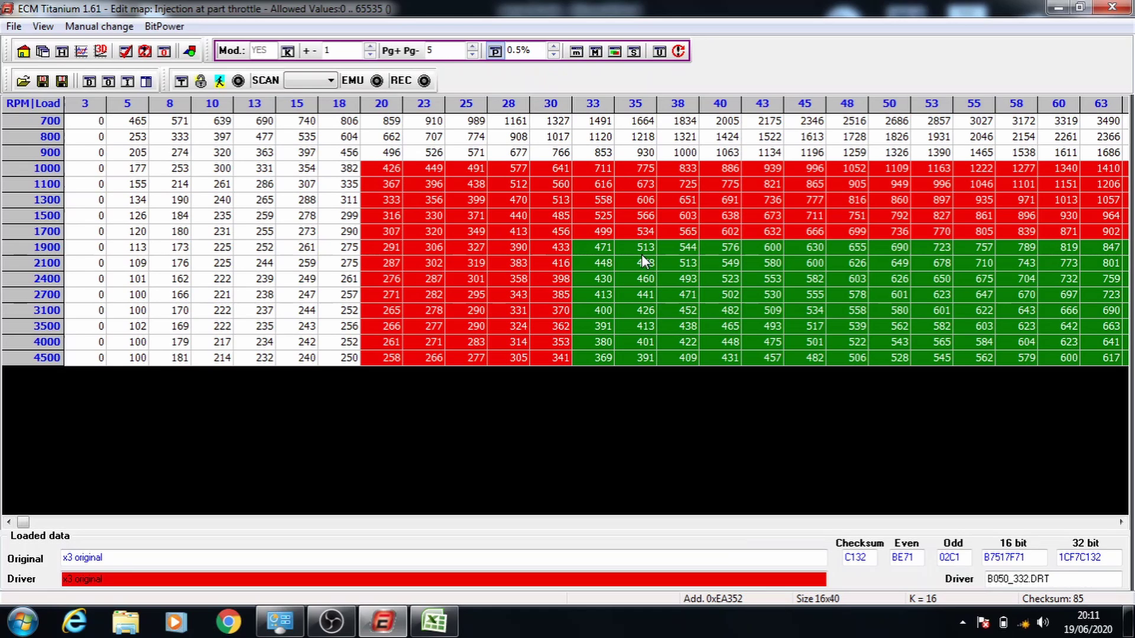
{"action": "scroll", "coordinate": [877, 308], "scroll_direction": "right", "scroll_amount": 10}
{"action": "key", "text": "plus"}
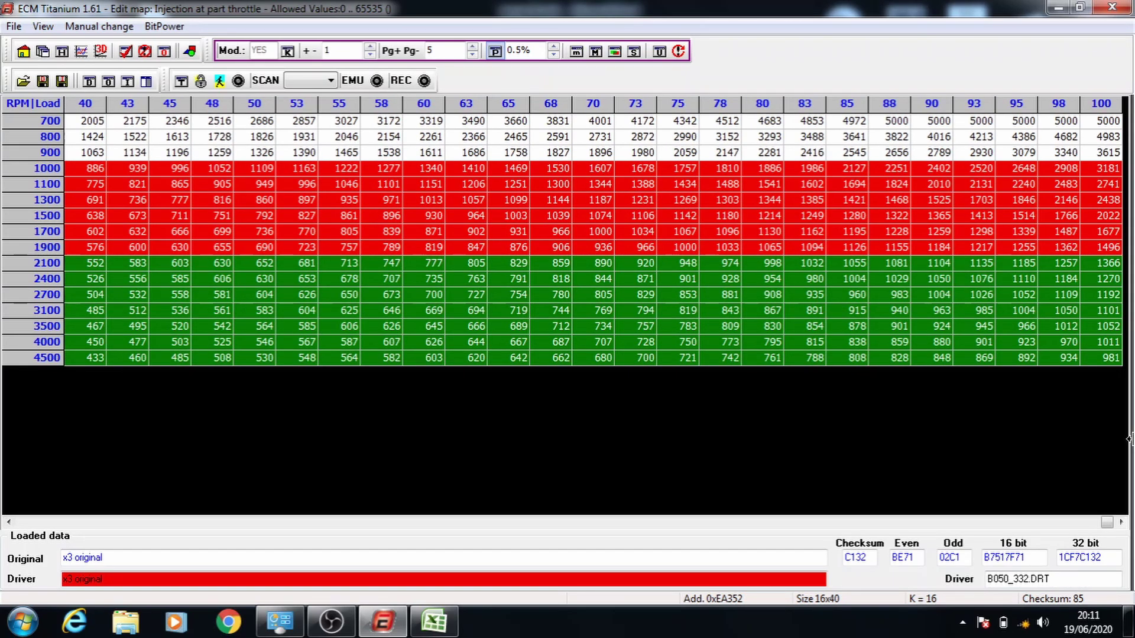
{"action": "scroll", "coordinate": [993, 461], "scroll_direction": "left", "scroll_amount": 10}
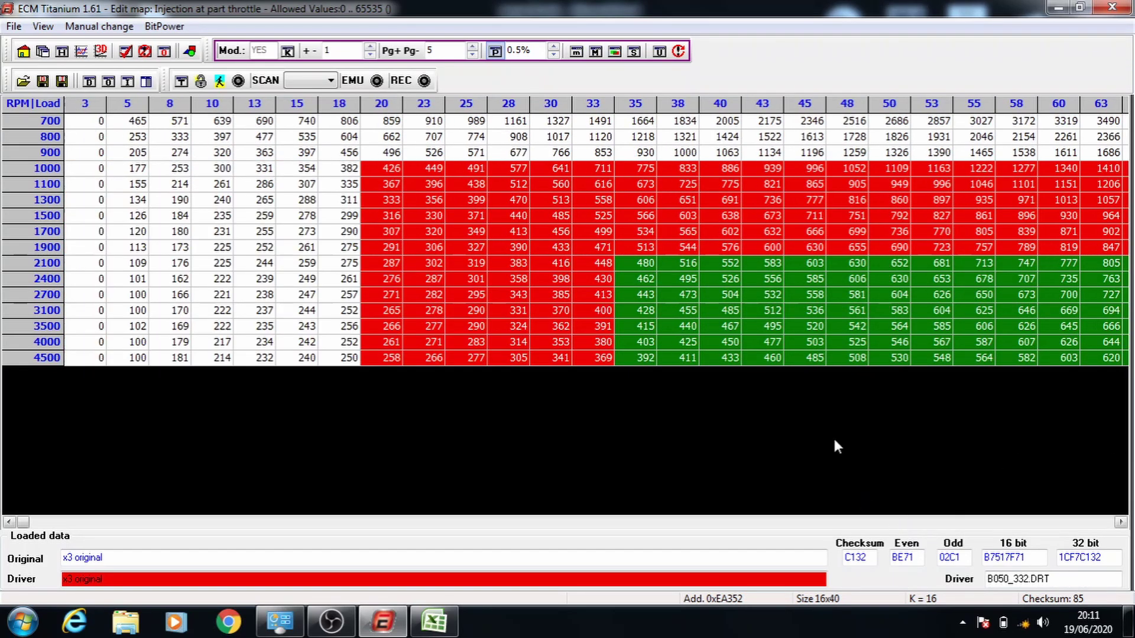
Step: Add a further 0.5% to the part throttle areas starting at 2400/38 and 2700/40, each running to 4500 RPM/load 100
{"action": "left_click", "coordinate": [675, 278]}
{"action": "left_click_drag", "start_coordinate": [675, 278], "coordinate": [1129, 412]}
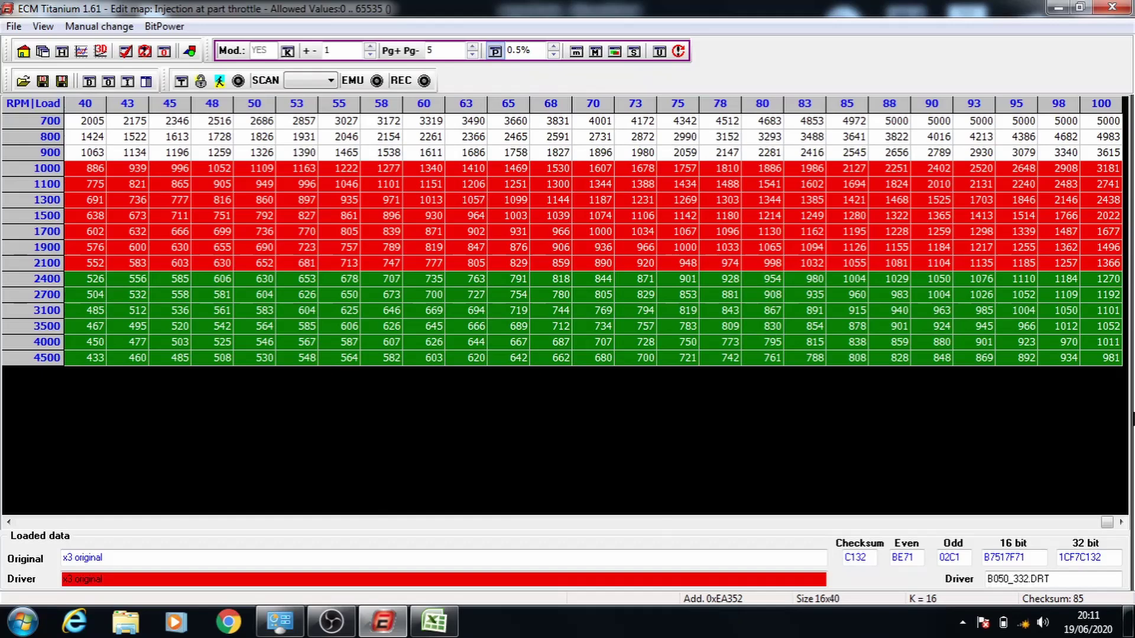
{"action": "key", "text": "plus"}
{"action": "left_click", "coordinate": [861, 523]}
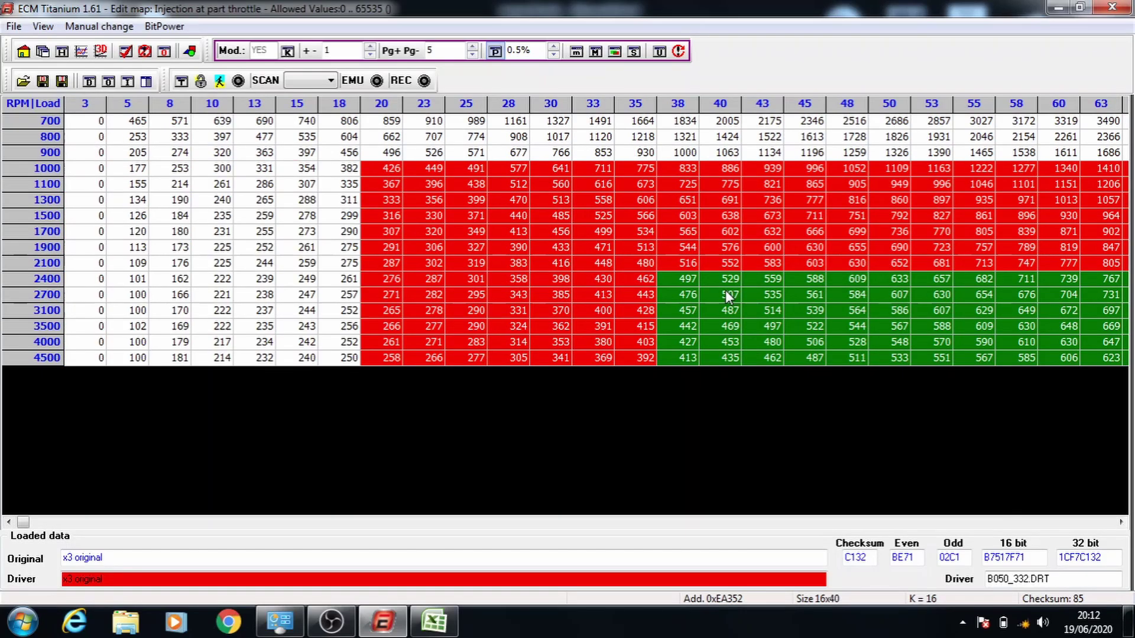
{"action": "left_click_drag", "start_coordinate": [725, 294], "coordinate": [851, 310]}
{"action": "left_click_drag", "start_coordinate": [733, 293], "coordinate": [1129, 362]}
{"action": "key", "text": "plus"}
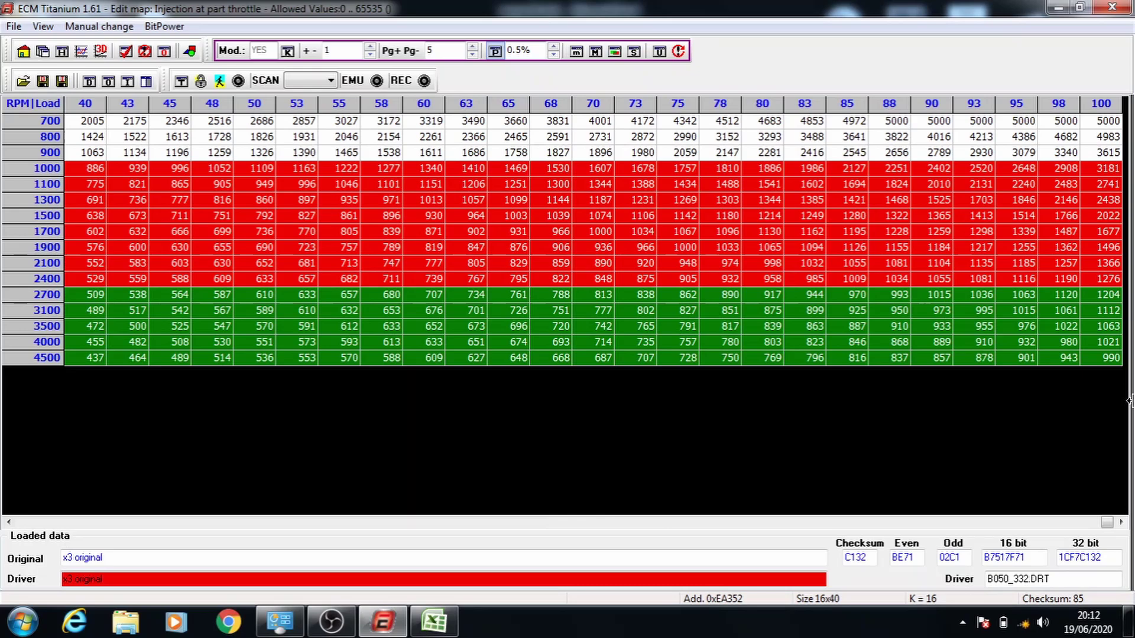
Step: Add a further 0.5% to the part throttle areas starting at 3100/43 and 3500/45, each running to 4500 RPM/load 100
{"action": "left_click", "coordinate": [852, 522]}
{"action": "left_click_drag", "start_coordinate": [768, 309], "coordinate": [1129, 362]}
{"action": "left_click_drag", "start_coordinate": [1130, 414], "coordinate": [1129, 412]}
{"action": "key", "text": "plus"}
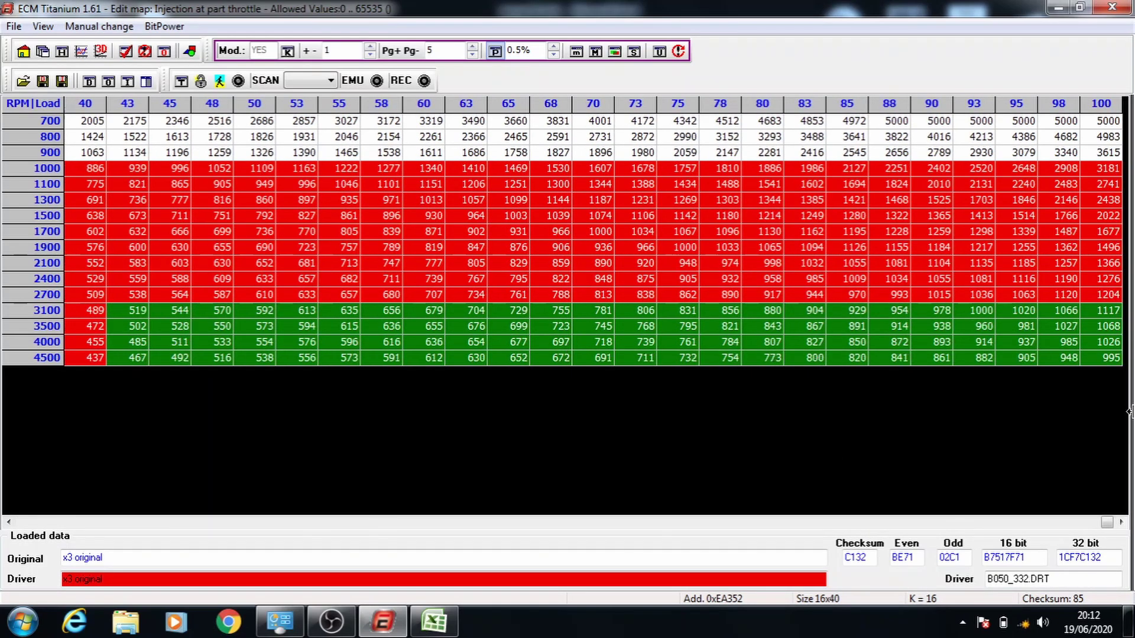
{"action": "left_click", "coordinate": [839, 522]}
{"action": "left_click", "coordinate": [805, 326]}
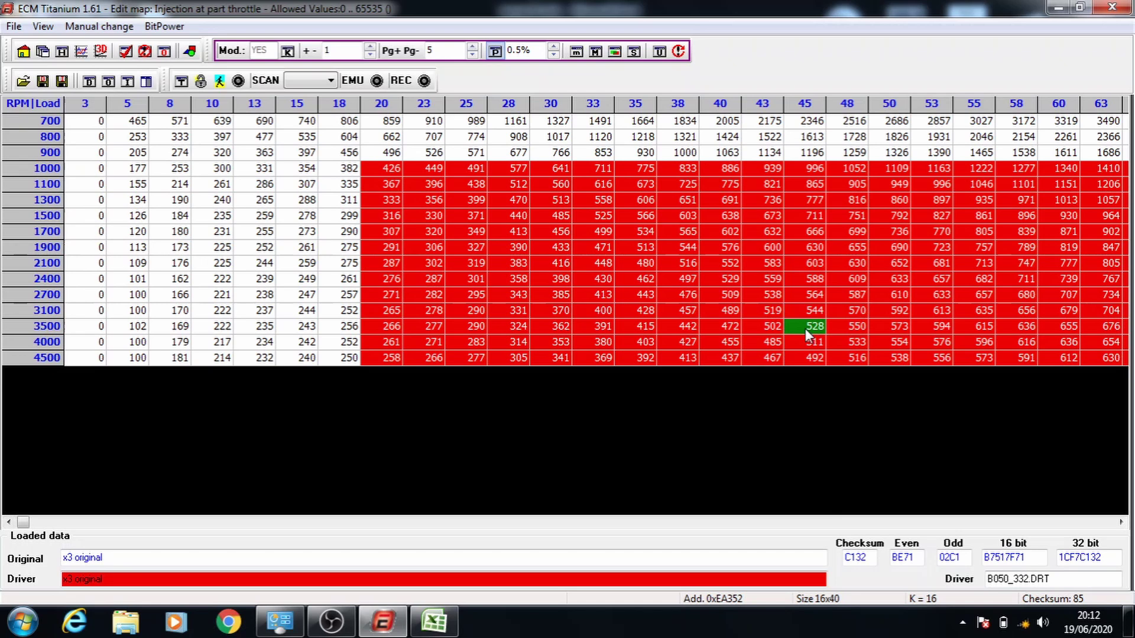
{"action": "left_click_drag", "start_coordinate": [1088, 393], "coordinate": [1127, 394]}
{"action": "key", "text": "plus"}
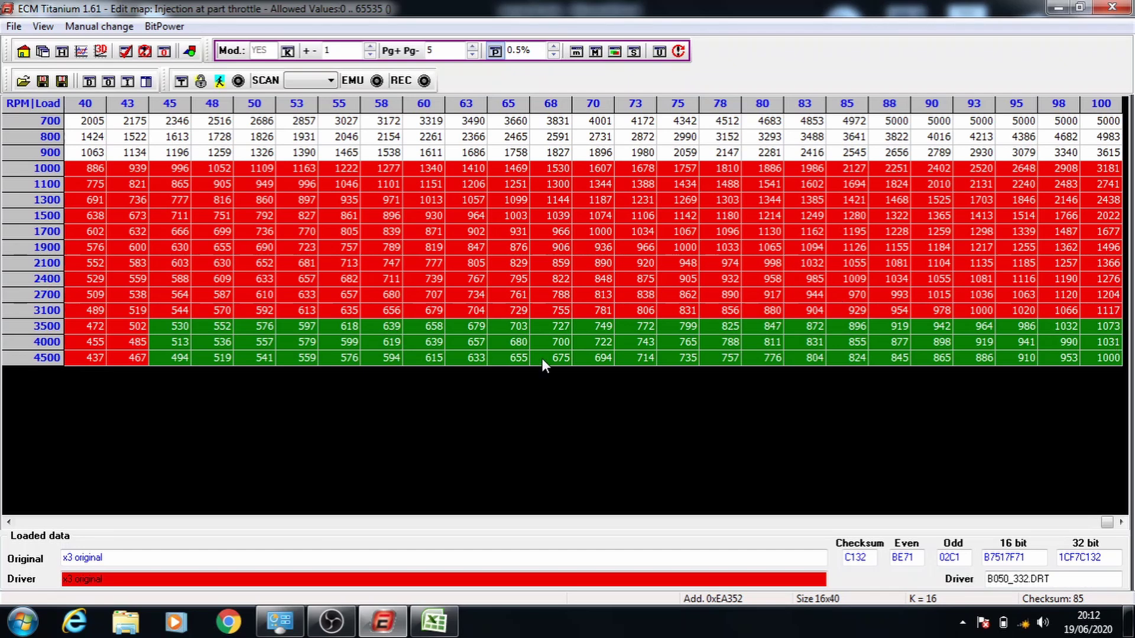
Step: Add a further 0.5% to the part throttle area from 4000/48 to 4500/100 and save the map on exit
{"action": "left_click_drag", "start_coordinate": [229, 339], "coordinate": [1093, 357]}
{"action": "key", "text": "plus"}
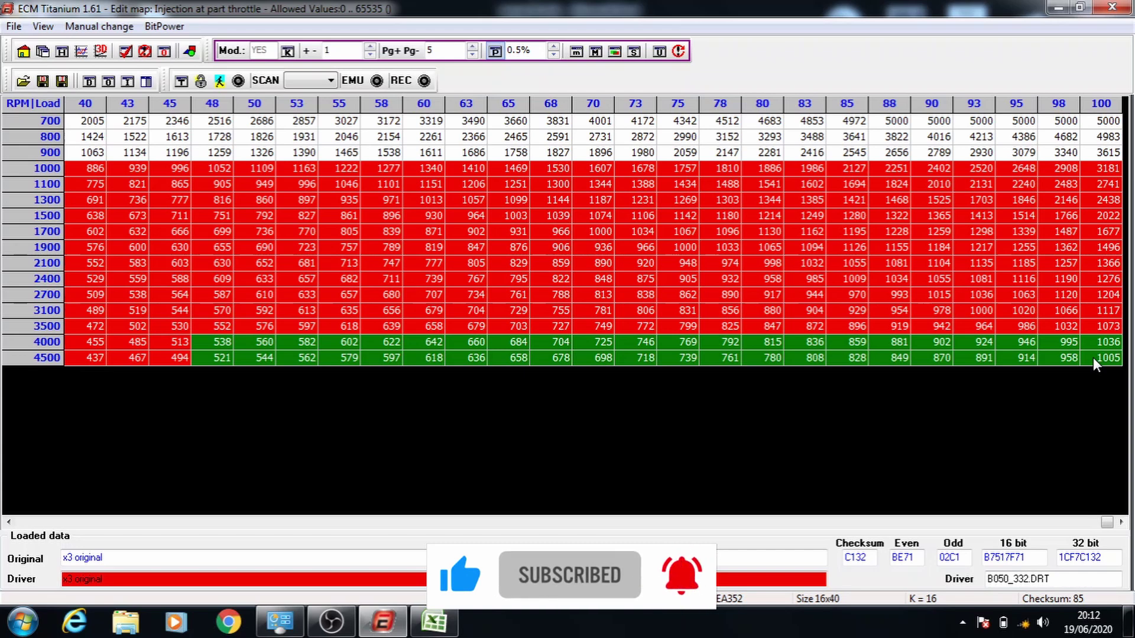
{"action": "left_click", "coordinate": [1114, 7]}
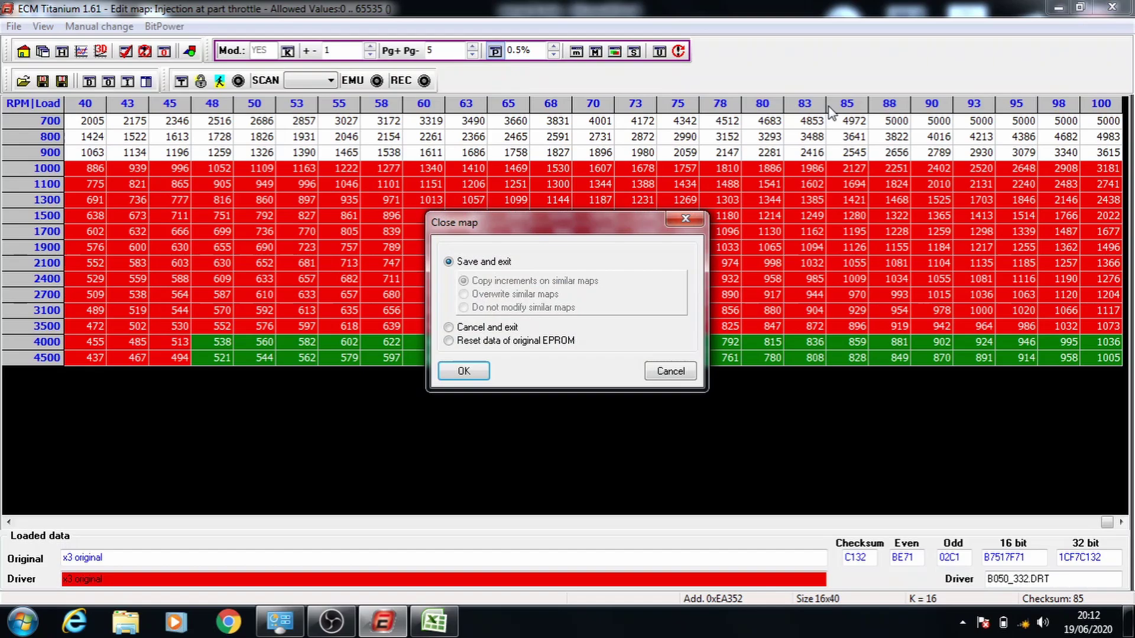
{"action": "left_click", "coordinate": [464, 371]}
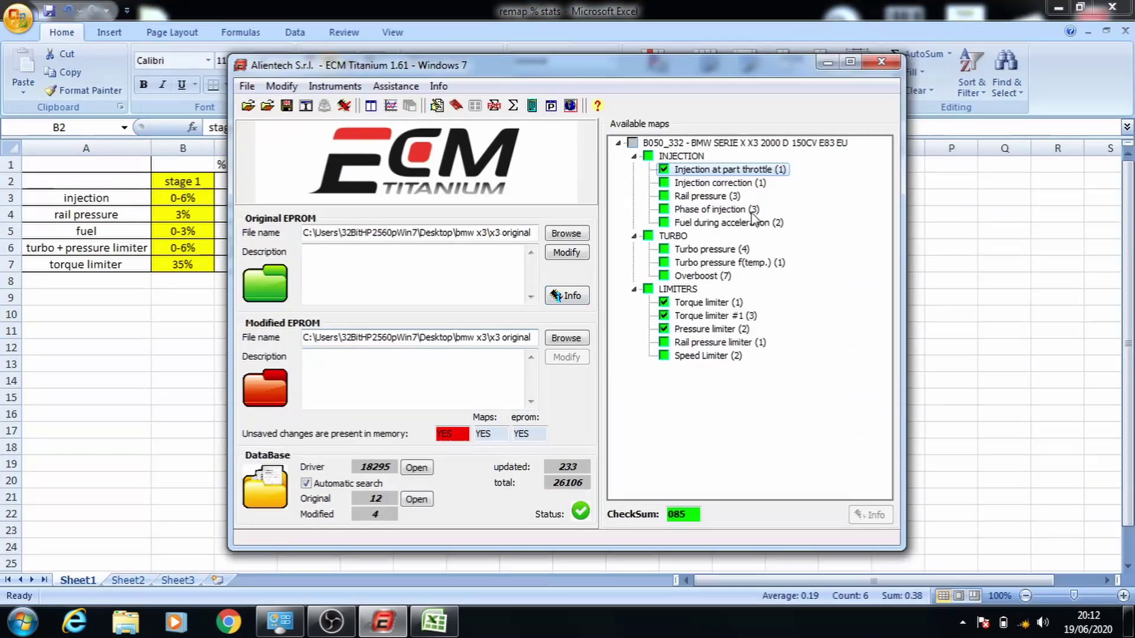
Step: Open the Injection correction map and raise the area from 1000 RPM/load 19 to 5000 RPM/load 100 by 0.5%
{"action": "double_click", "coordinate": [736, 184]}
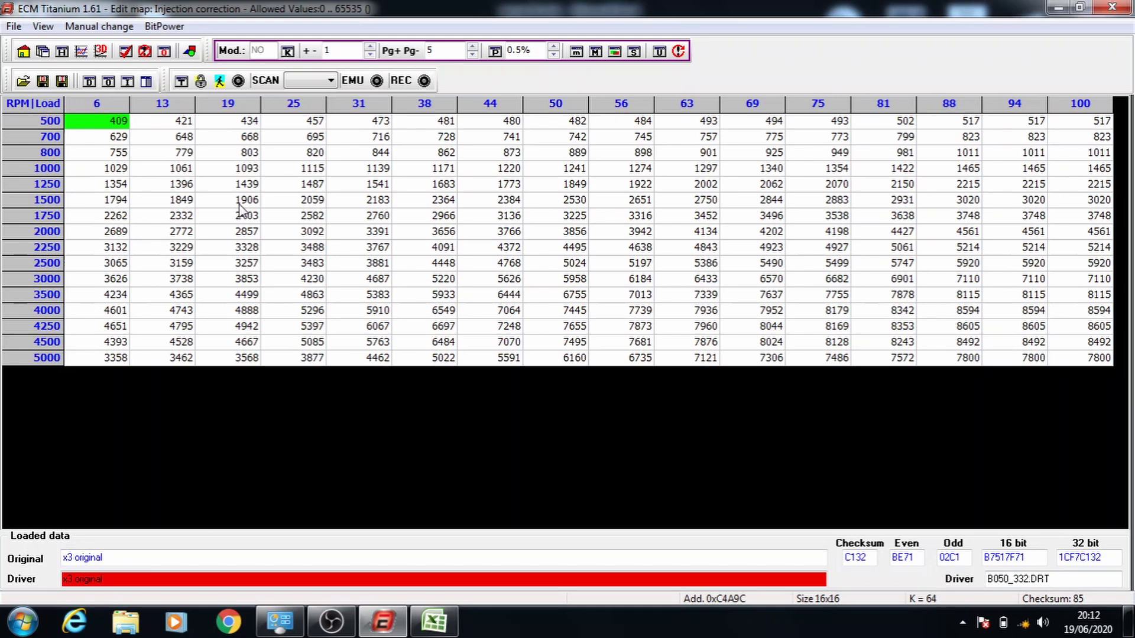
{"action": "left_click", "coordinate": [238, 170]}
{"action": "left_click_drag", "start_coordinate": [239, 170], "coordinate": [1080, 357]}
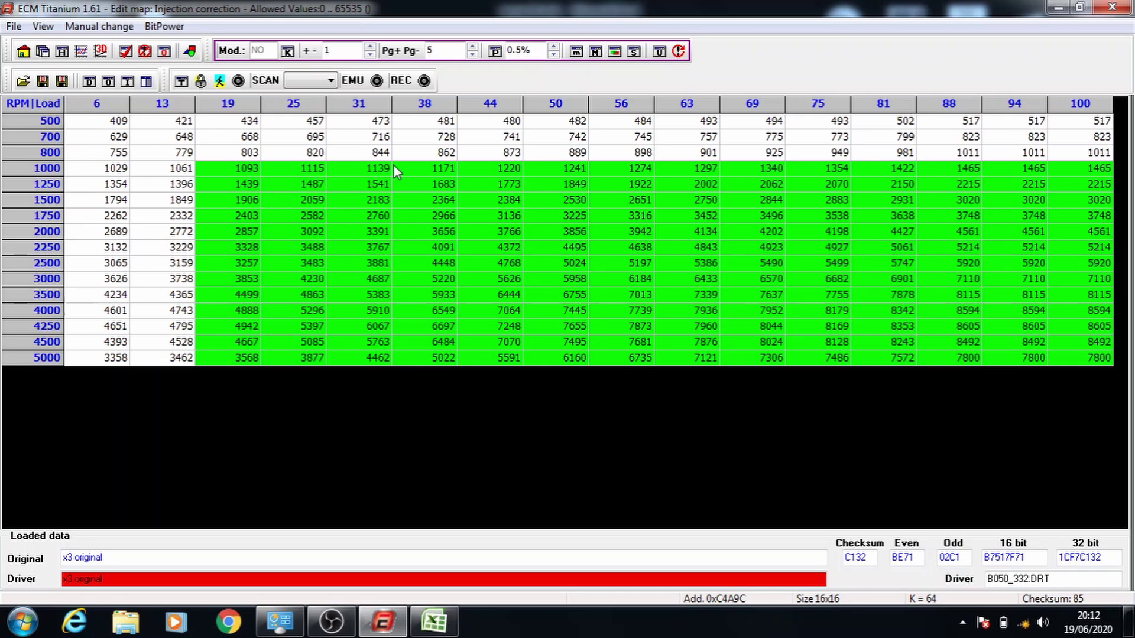
{"action": "left_click", "coordinate": [499, 50]}
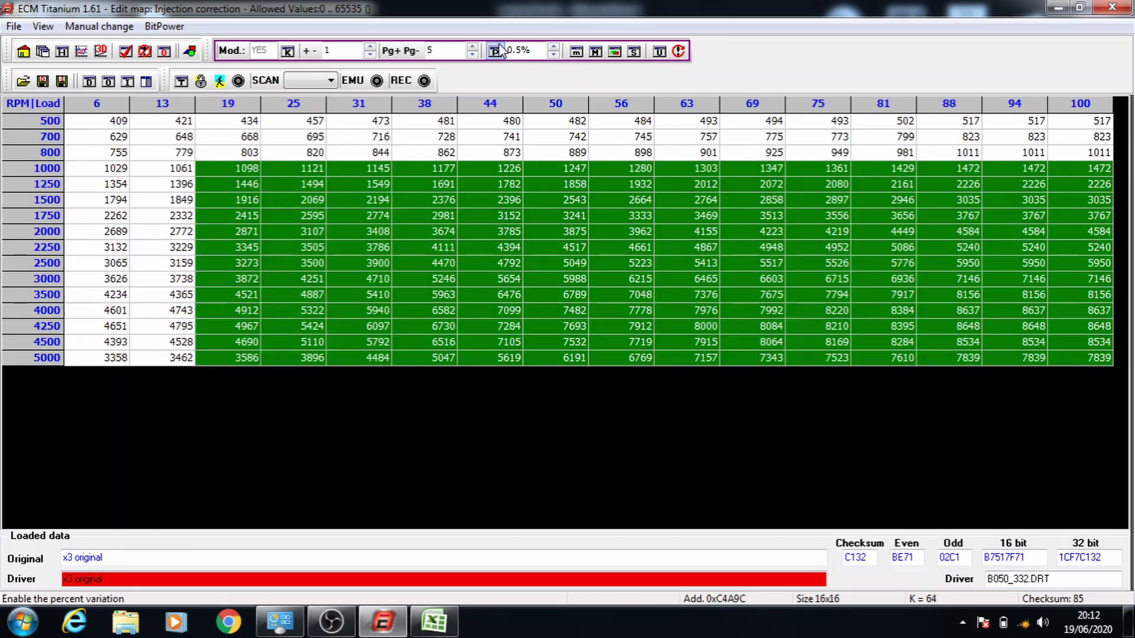
Step: Add a further 0.5% to the injection correction areas starting at 1250/25 and 1500/31, each running to 5000 RPM/load 100
{"action": "left_click_drag", "start_coordinate": [318, 188], "coordinate": [1088, 365]}
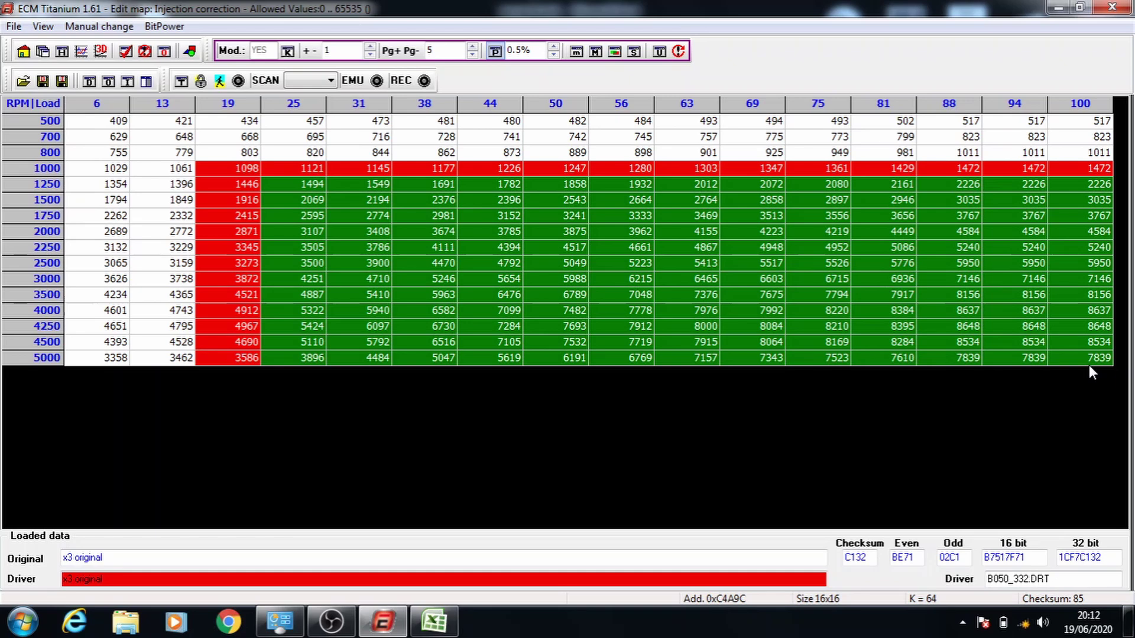
{"action": "key", "text": "plus"}
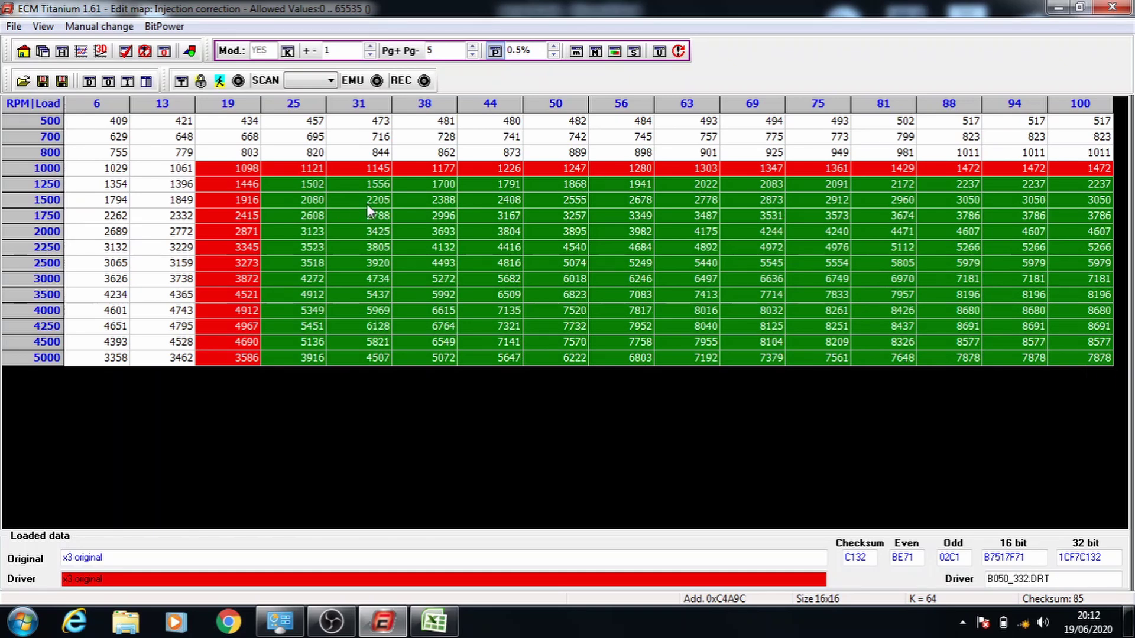
{"action": "left_click_drag", "start_coordinate": [367, 203], "coordinate": [643, 279]}
{"action": "left_click_drag", "start_coordinate": [874, 273], "coordinate": [1069, 375]}
{"action": "key", "text": "plus"}
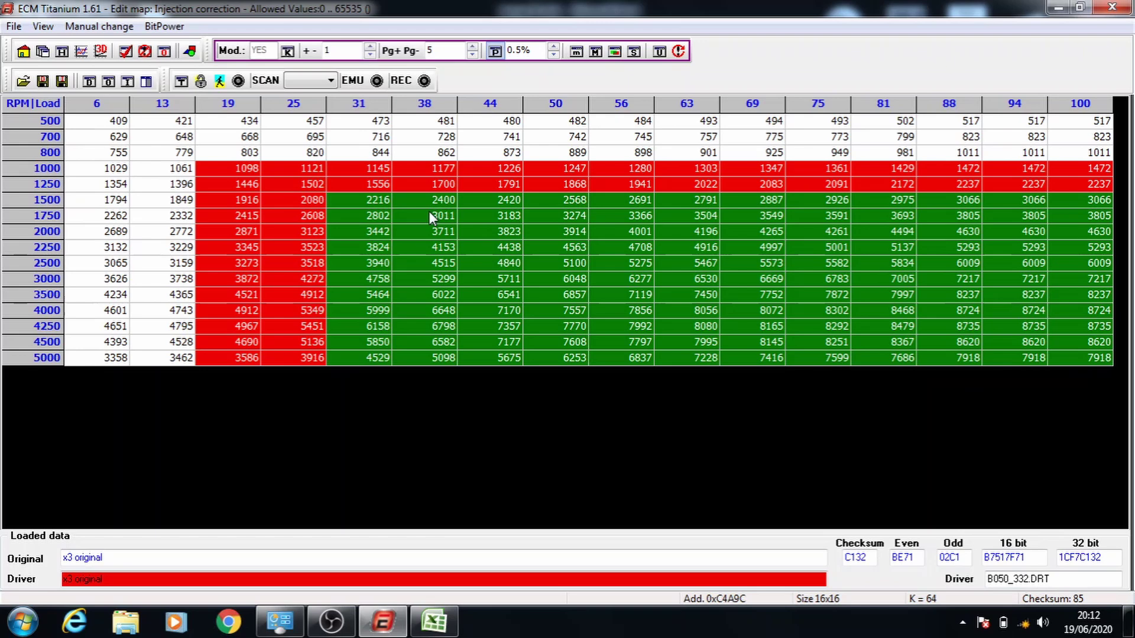
Step: Add a further 0.5% to the injection correction areas starting at 1750/38, 2000/44 and 2250/50, each running to 5000 RPM/load 100
{"action": "left_click_drag", "start_coordinate": [430, 216], "coordinate": [1077, 366]}
{"action": "key", "text": "plus"}
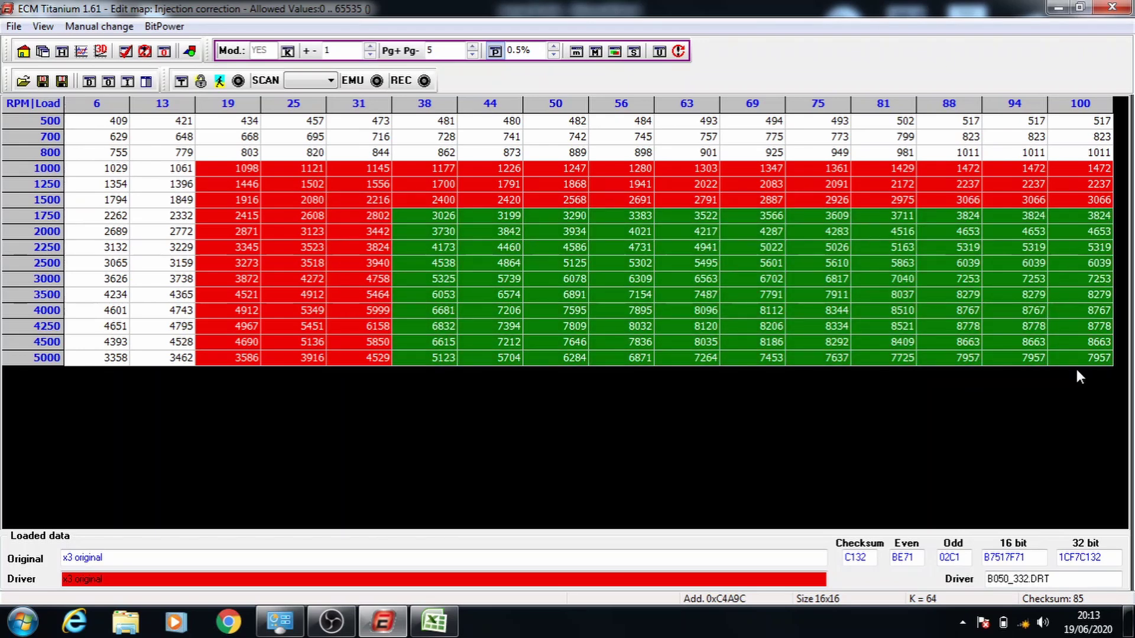
{"action": "left_click_drag", "start_coordinate": [509, 231], "coordinate": [1080, 354]}
{"action": "key", "text": "plus"}
{"action": "left_click_drag", "start_coordinate": [586, 249], "coordinate": [1090, 357]}
{"action": "key", "text": "plus"}
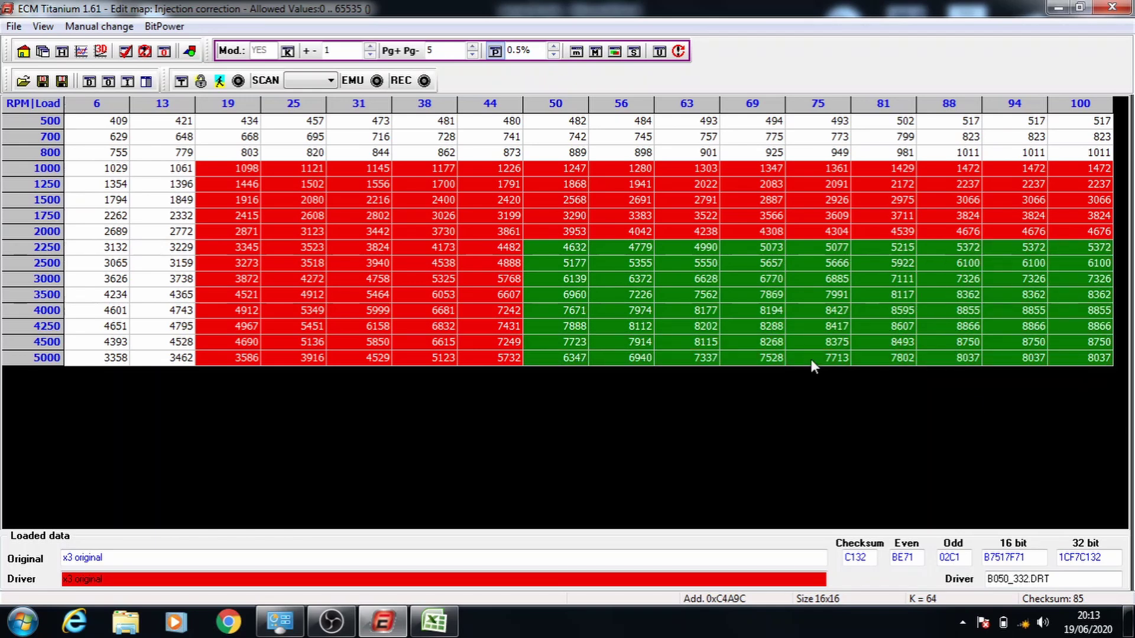
Step: Add a further 0.5% to the injection correction areas starting at 2500/56, 3000/63 and 3500/69, each running to 5000 RPM/load 100
{"action": "left_click_drag", "start_coordinate": [615, 260], "coordinate": [1061, 363]}
{"action": "key", "text": "plus"}
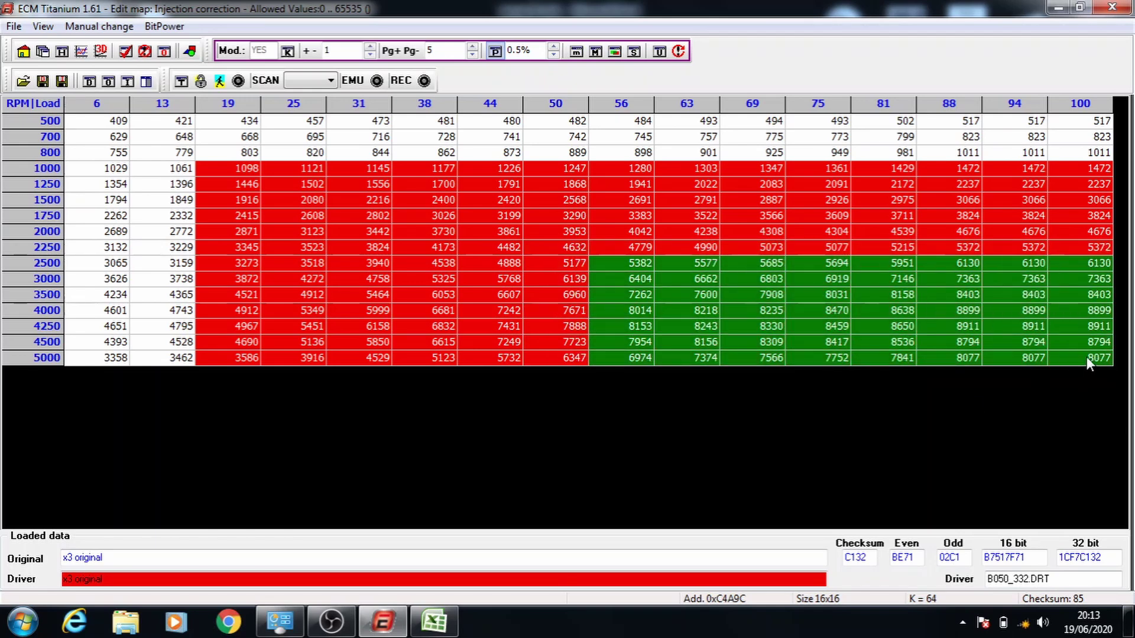
{"action": "left_click_drag", "start_coordinate": [709, 282], "coordinate": [892, 361]}
{"action": "key", "text": "plus"}
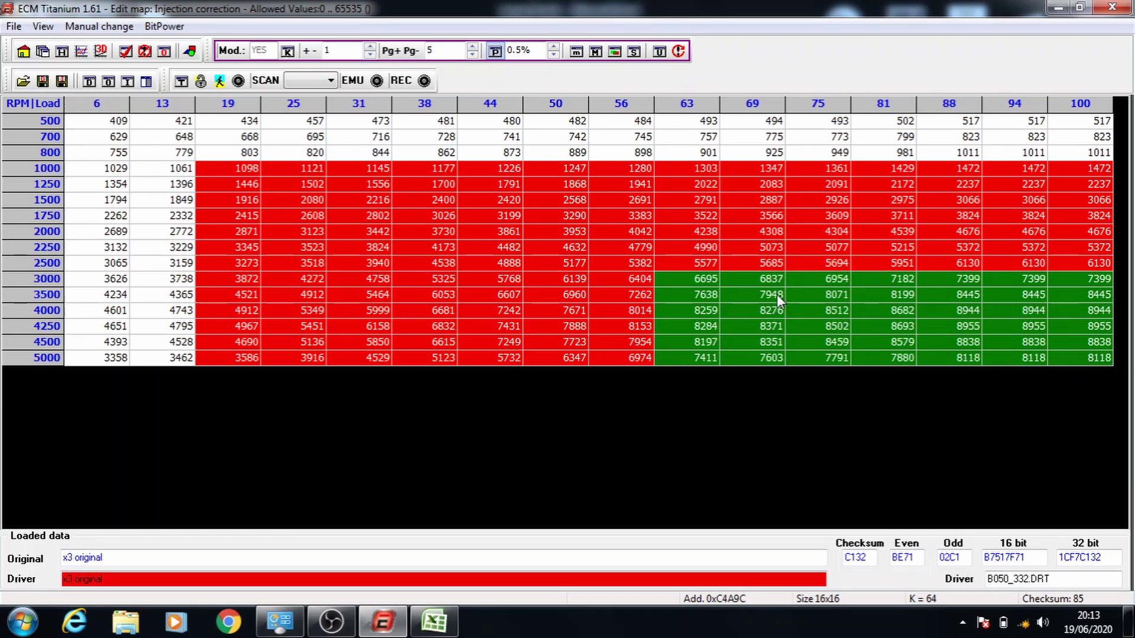
{"action": "left_click_drag", "start_coordinate": [776, 295], "coordinate": [1127, 367]}
{"action": "key", "text": "plus"}
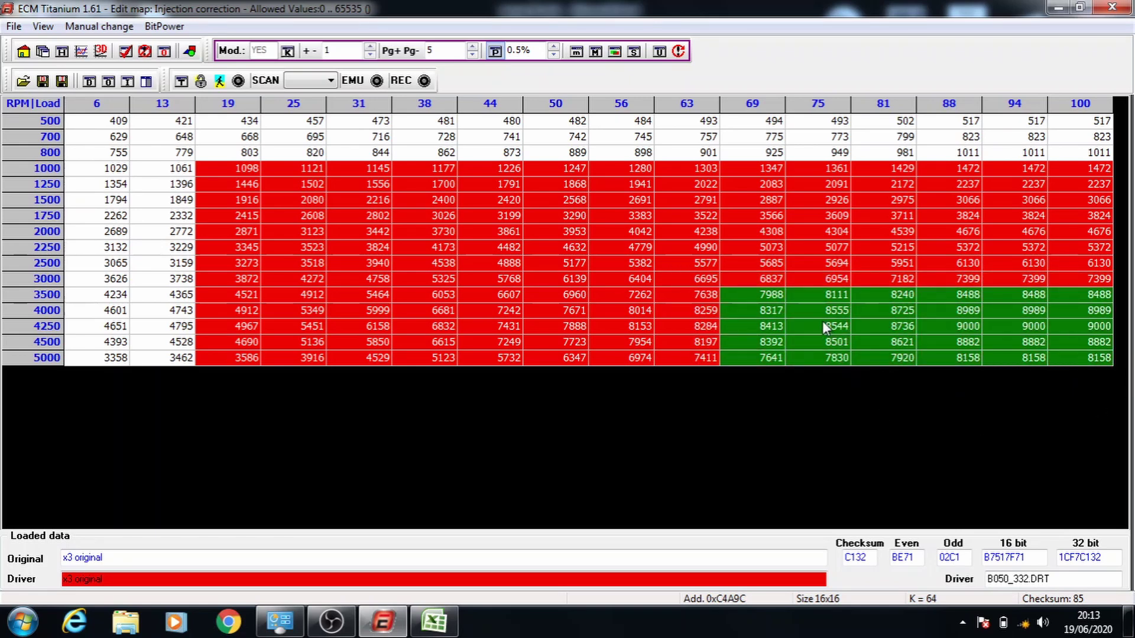
Step: Add a further 0.5% to the injection correction areas starting at 4000/75 and 4250/81, each running to 5000 RPM/load 100
{"action": "left_click_drag", "start_coordinate": [822, 311], "coordinate": [1068, 413]}
{"action": "key", "text": "plus"}
{"action": "left_click_drag", "start_coordinate": [906, 323], "coordinate": [1087, 363]}
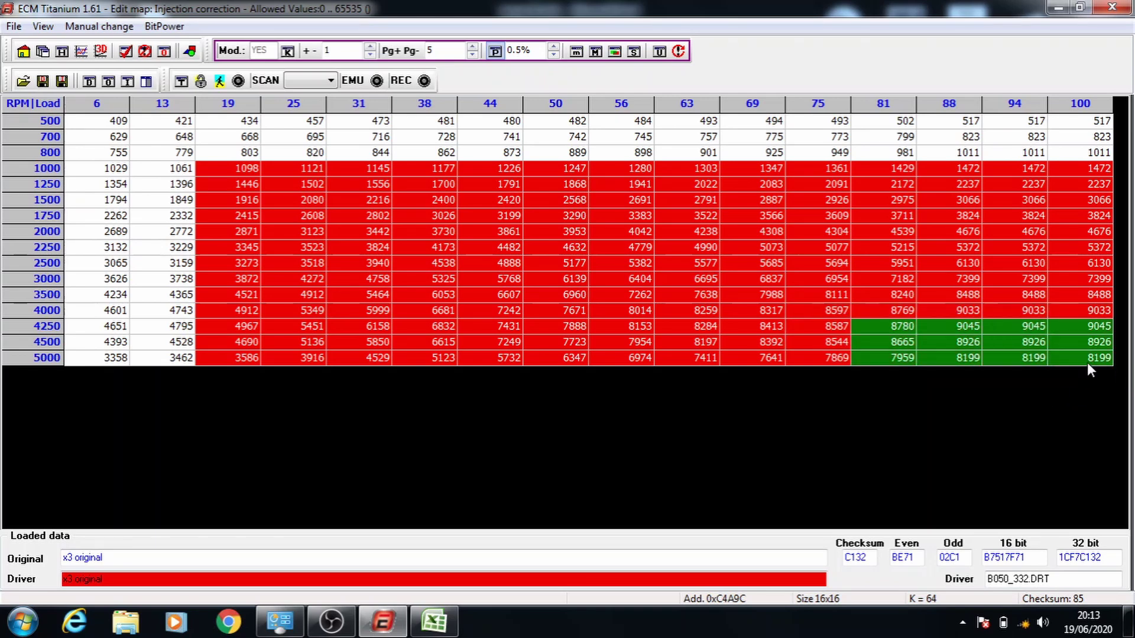
{"action": "key", "text": "plus"}
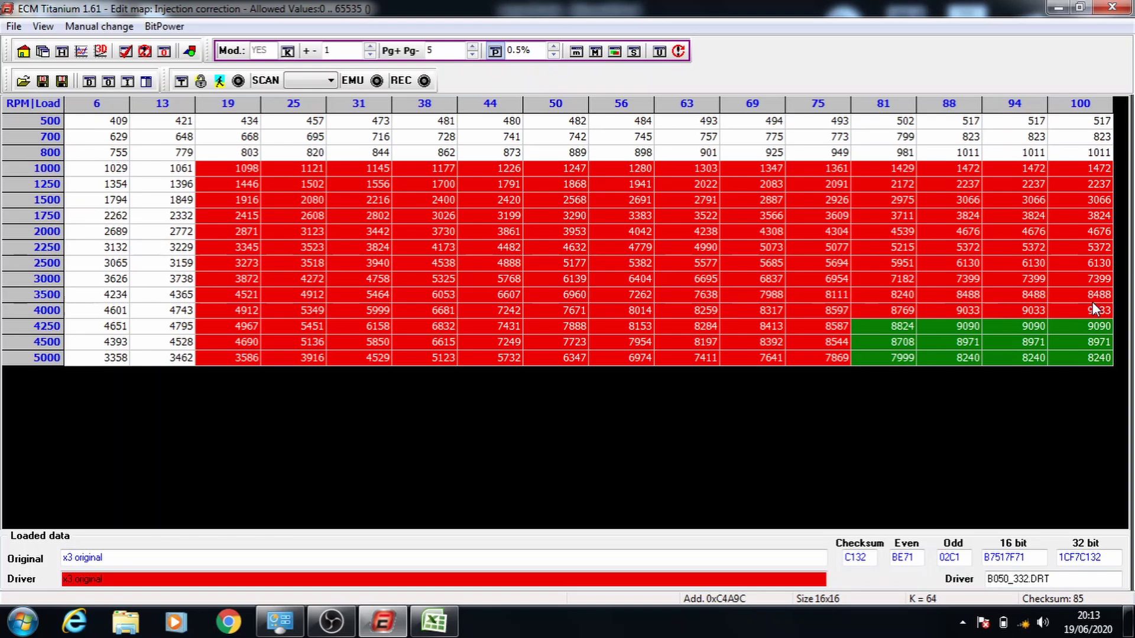
Step: Add a further 0.5% to the injection correction area from 4500/88 to 5000/100 and save the map on exit
{"action": "left_click_drag", "start_coordinate": [964, 347], "coordinate": [1100, 367]}
{"action": "key", "text": "plus"}
{"action": "left_click", "coordinate": [1112, 7]}
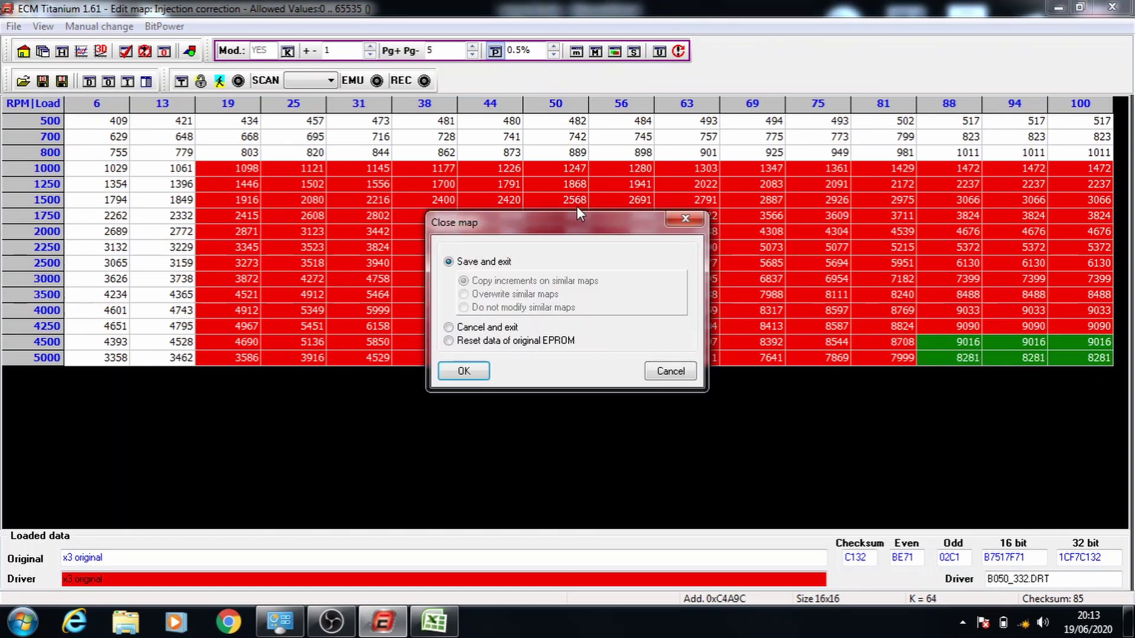
{"action": "left_click", "coordinate": [463, 371]}
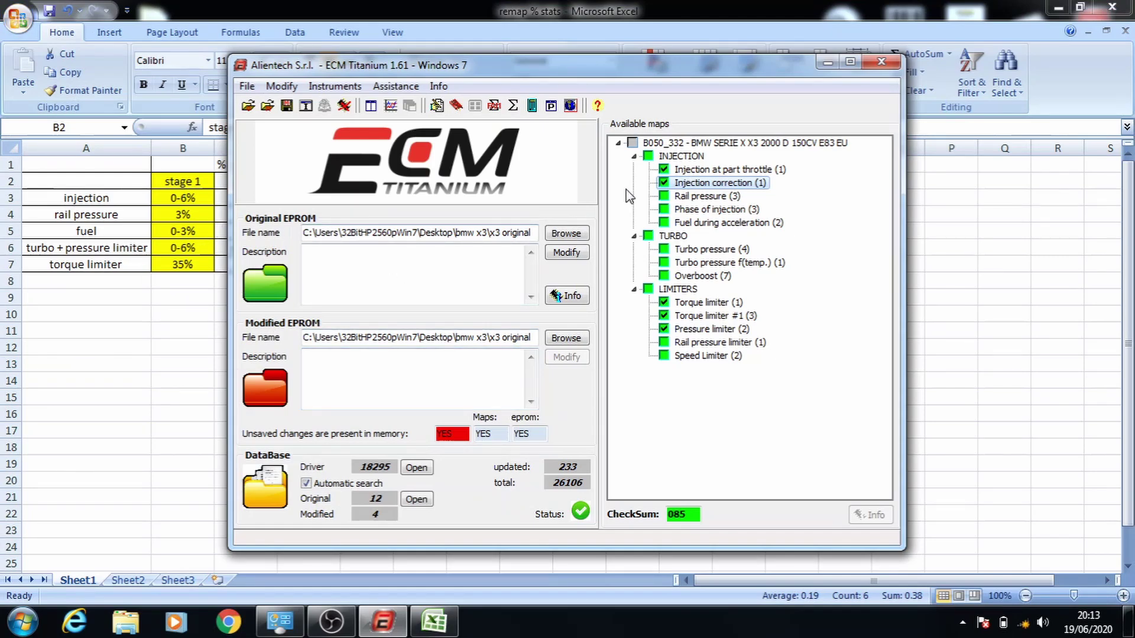
Step: Open the first Rail pressure map and raise the area from 1000 RPM/load 19 to 5000 RPM/load 100 by 0.5%
{"action": "double_click", "coordinate": [698, 196]}
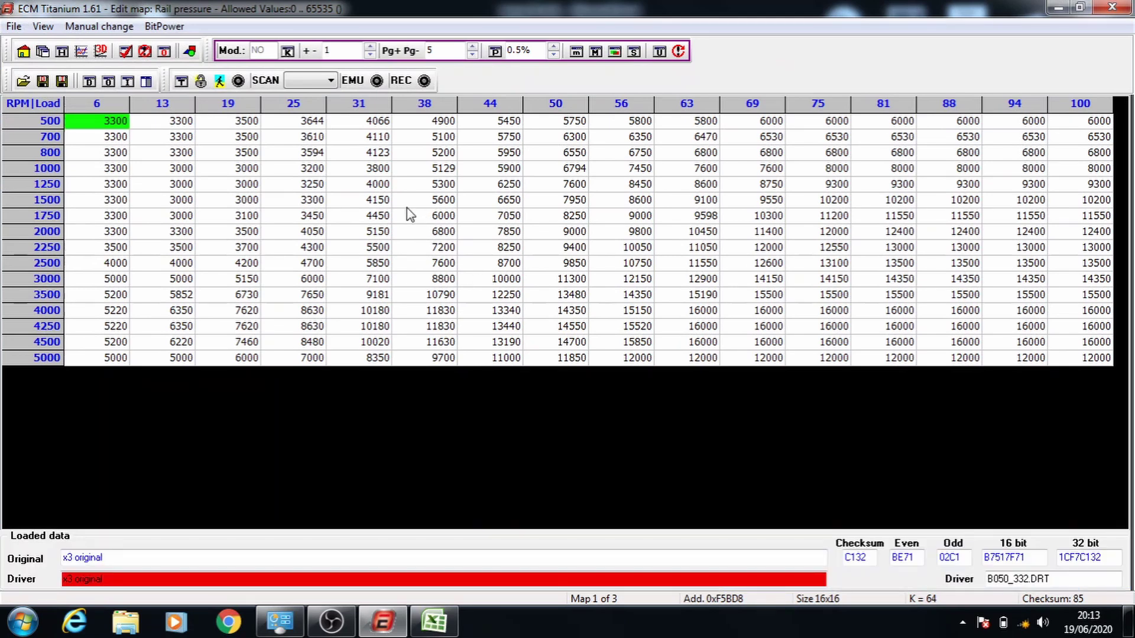
{"action": "left_click", "coordinate": [496, 52]}
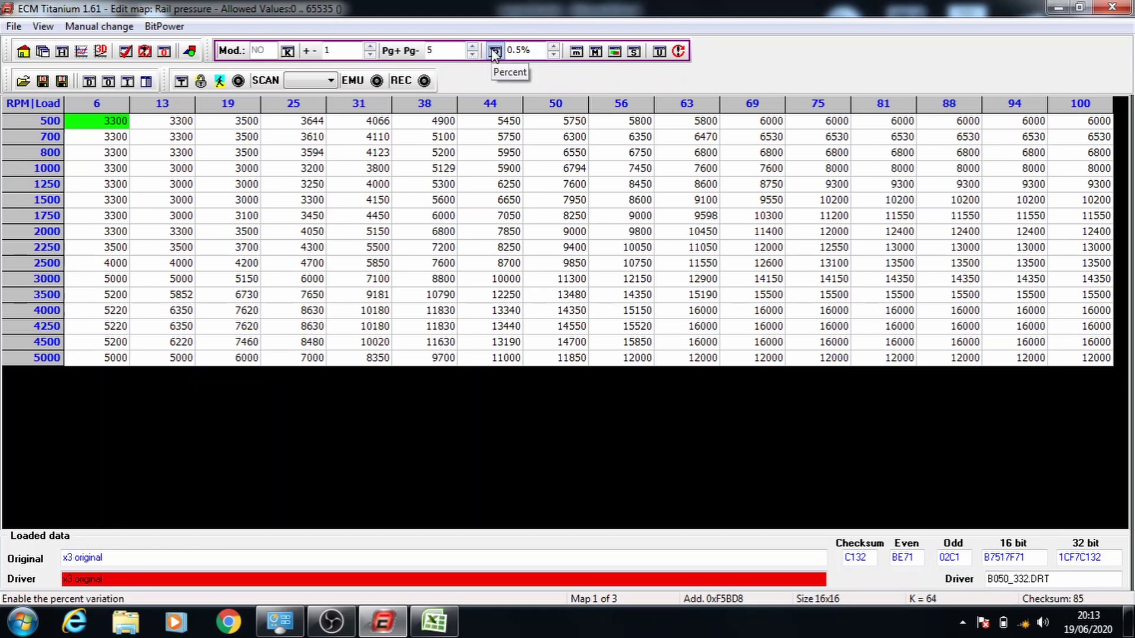
{"action": "left_click", "coordinate": [251, 170]}
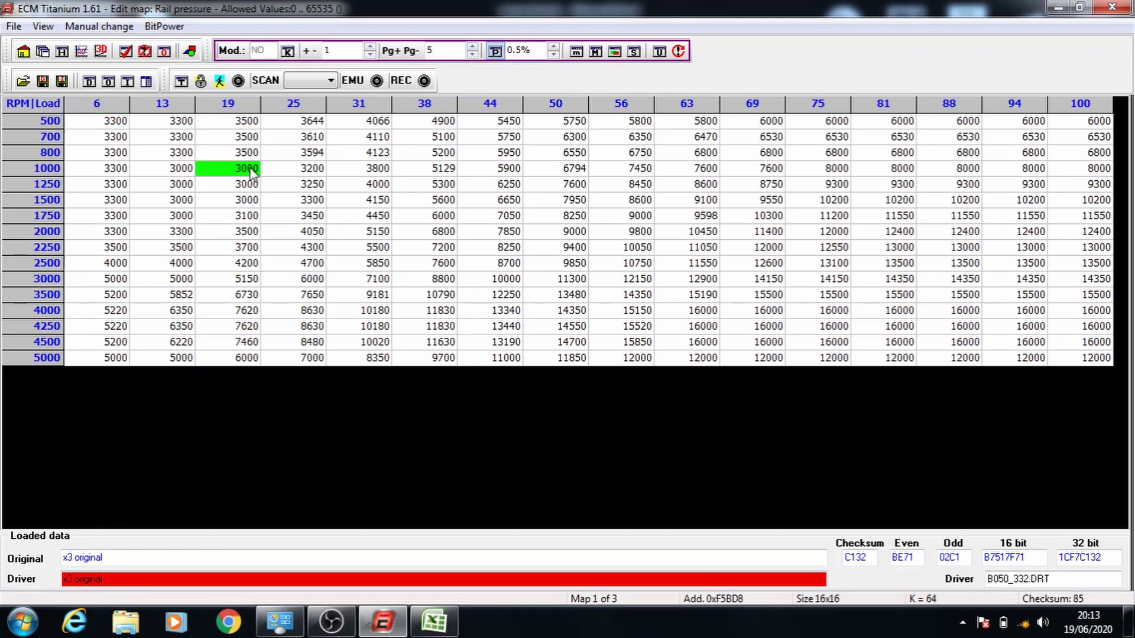
{"action": "left_click_drag", "start_coordinate": [251, 172], "coordinate": [1085, 370]}
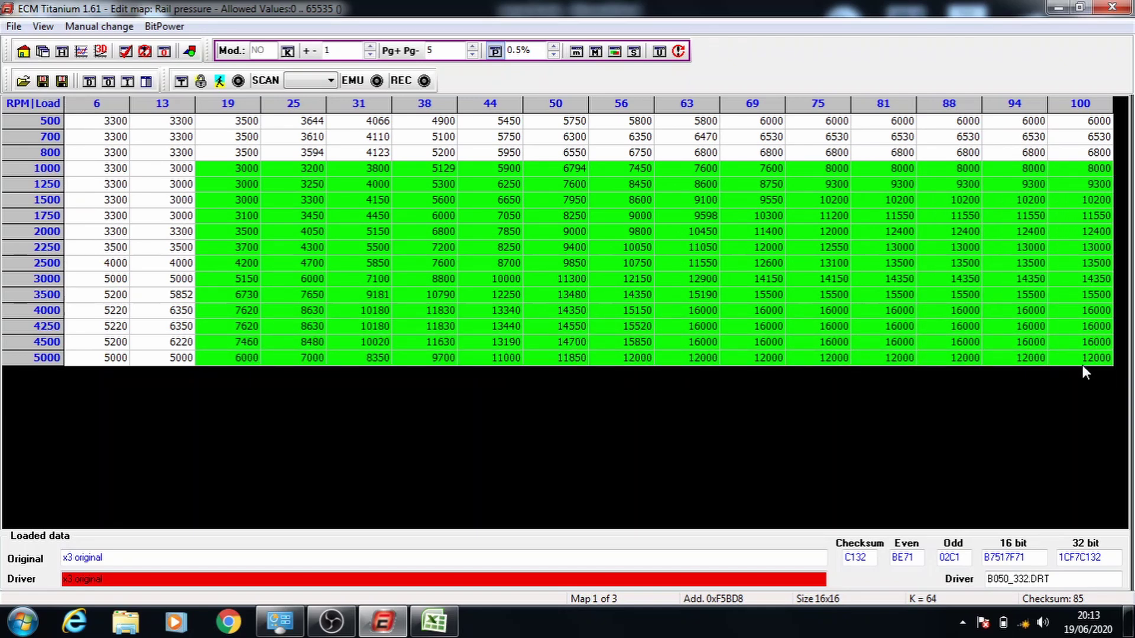
{"action": "key", "text": "plus"}
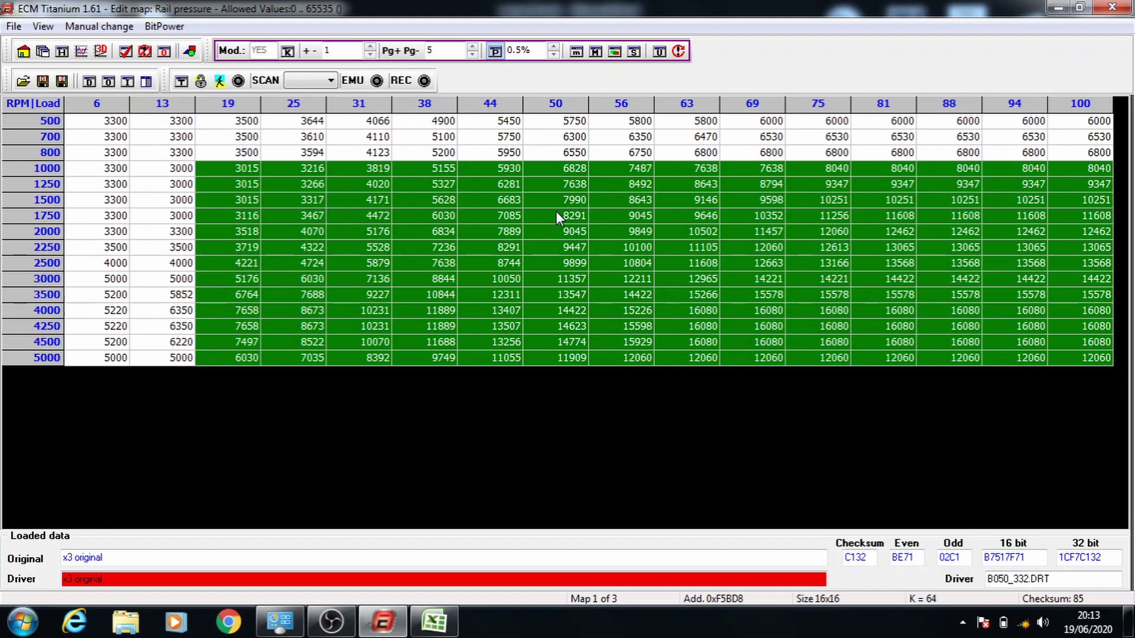
Step: Add a further 0.5% to the rail pressure areas starting at 1500/31 and 2000/44, each running to 5000 RPM/load 100
{"action": "left_click_drag", "start_coordinate": [368, 204], "coordinate": [1101, 349]}
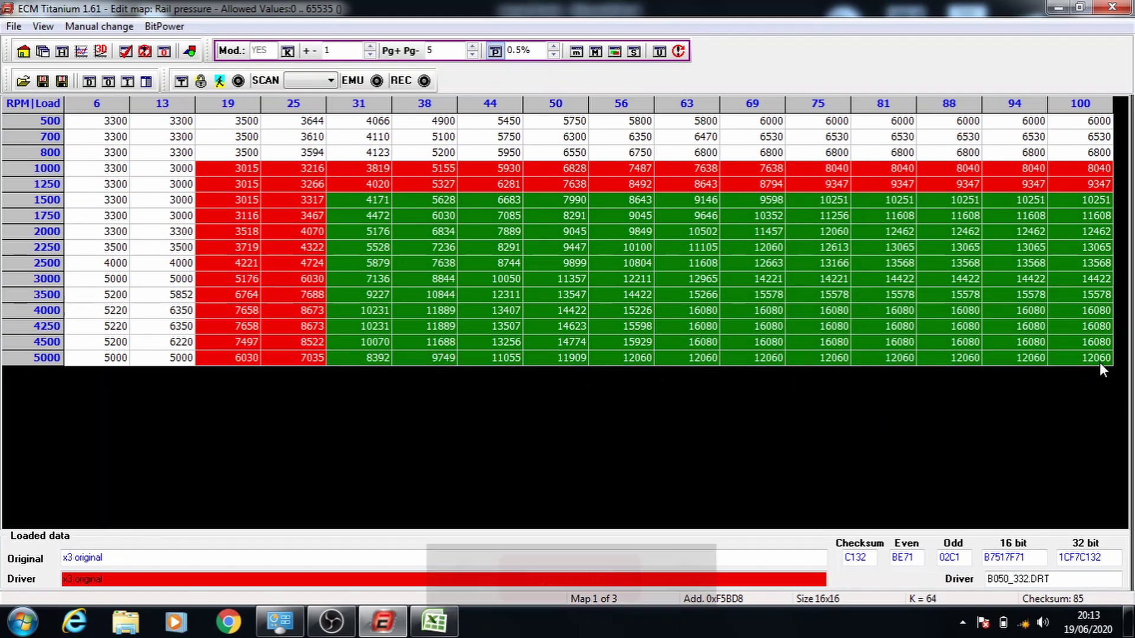
{"action": "key", "text": "plus"}
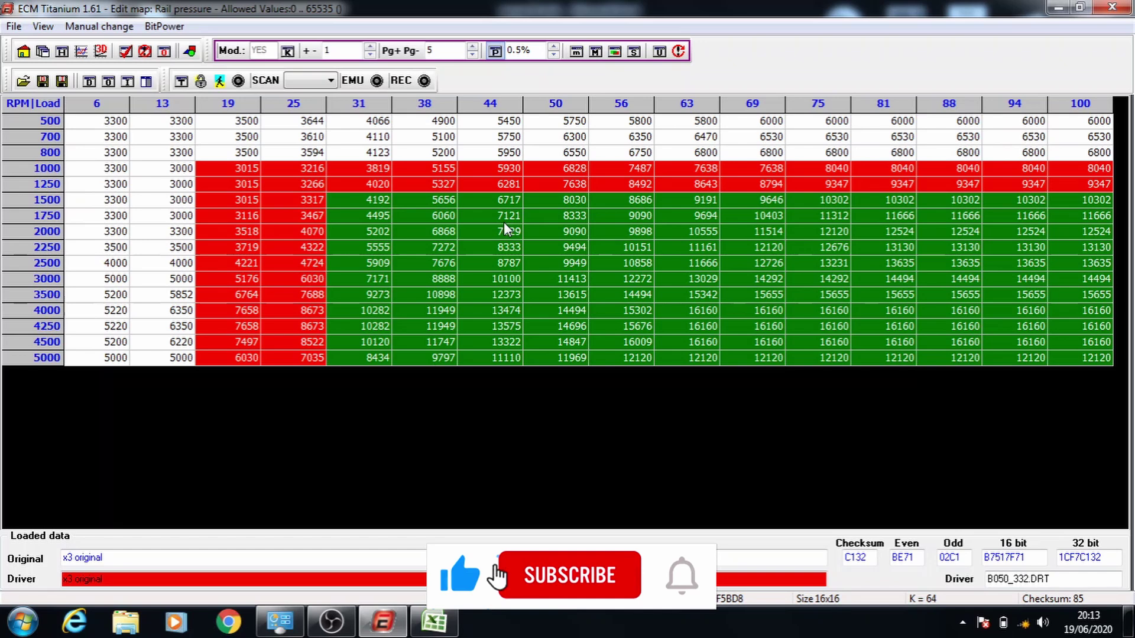
{"action": "left_click_drag", "start_coordinate": [502, 228], "coordinate": [1087, 362]}
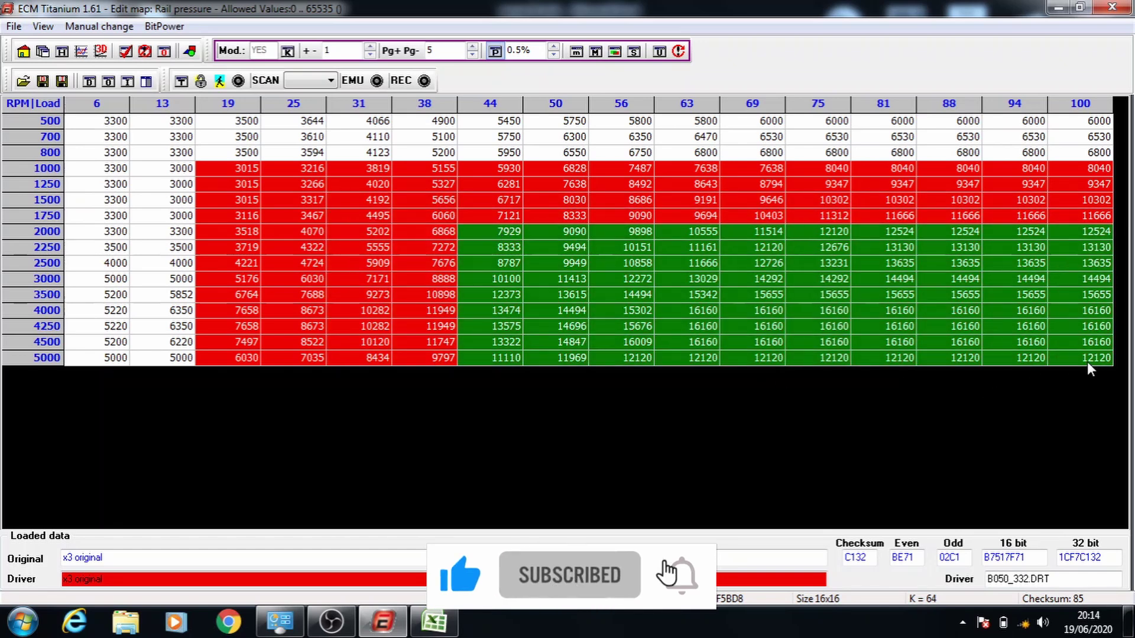
{"action": "key", "text": "plus"}
Step: Add a further 0.5% to the rail pressure areas starting at 2500/56 and 3500/69, each running to 5000 RPM/load 100
{"action": "left_click", "coordinate": [604, 264]}
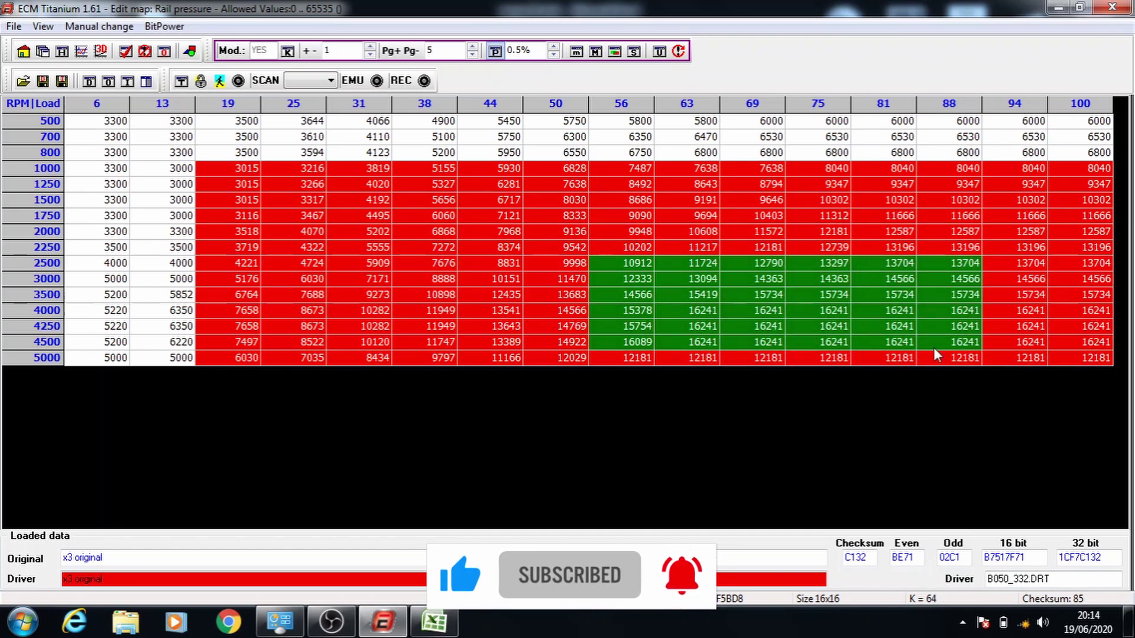
{"action": "left_click_drag", "start_coordinate": [934, 348], "coordinate": [1083, 349]}
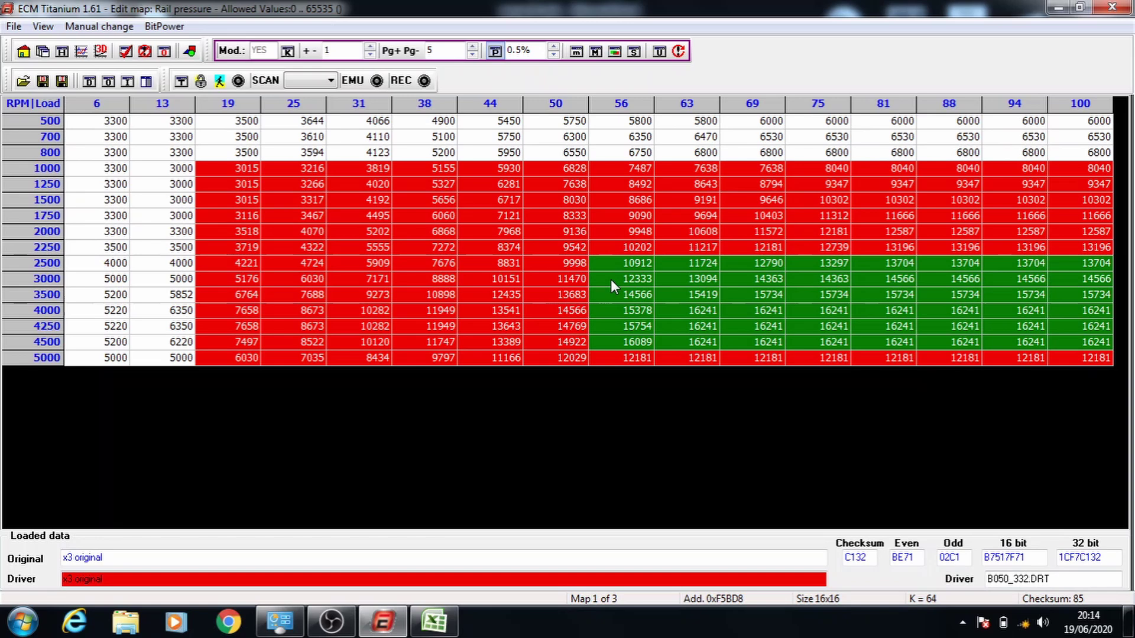
{"action": "left_click_drag", "start_coordinate": [612, 262], "coordinate": [1076, 358]}
{"action": "key", "text": "plus"}
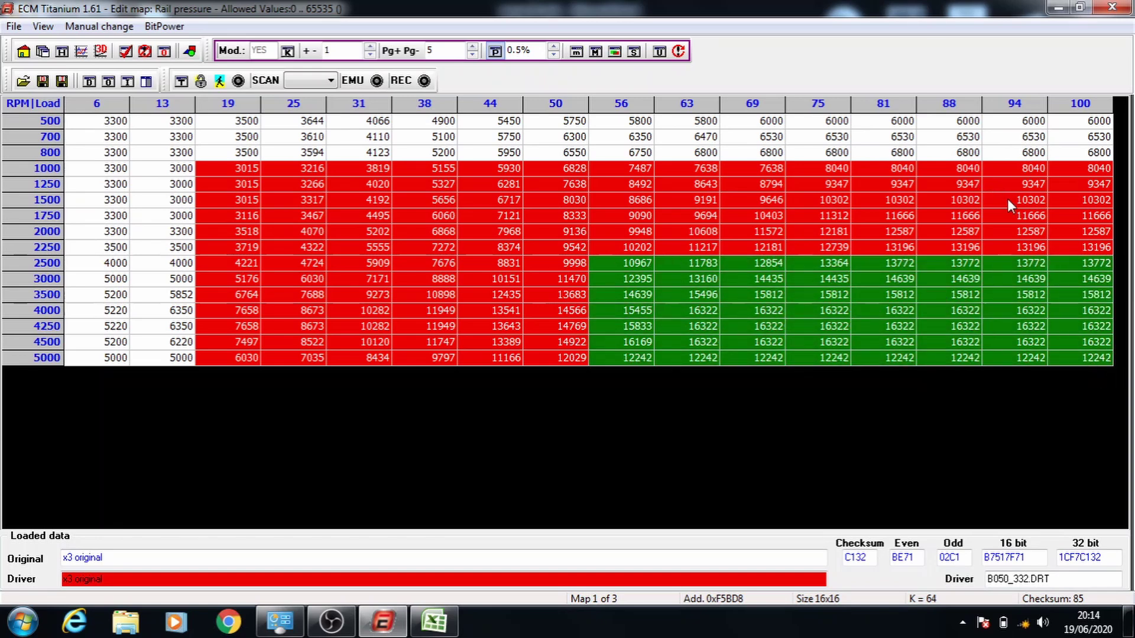
{"action": "left_click", "coordinate": [750, 295]}
{"action": "left_click_drag", "start_coordinate": [988, 291], "coordinate": [1080, 353]}
{"action": "key", "text": "plus"}
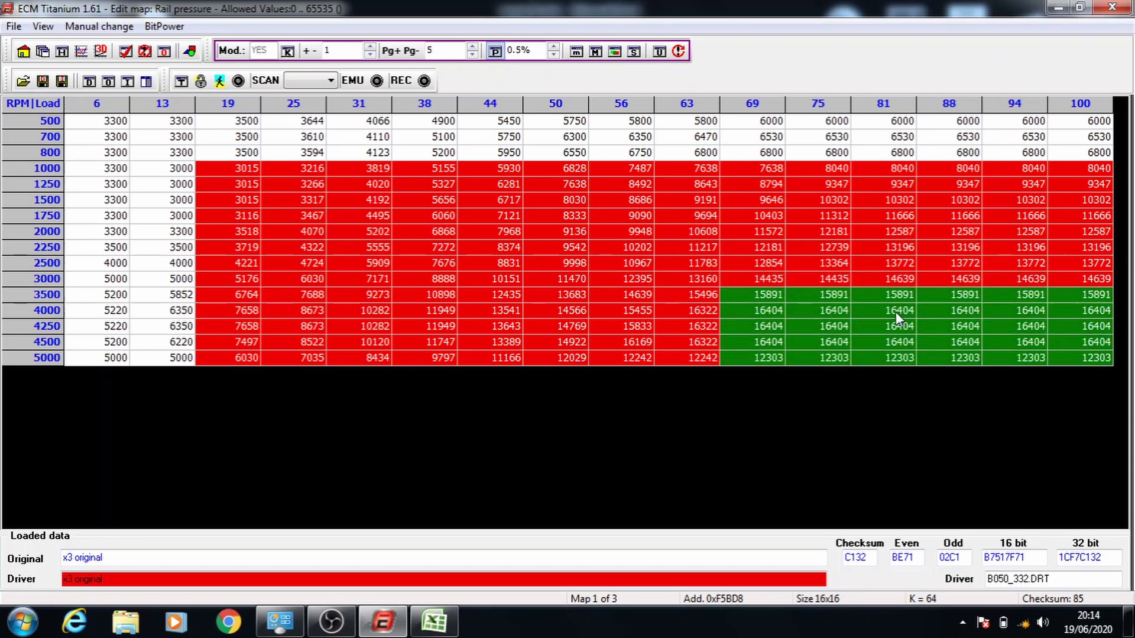
Step: Add a further 0.5% to the rail pressure area from 4250/81 to 5000/100 and save on exit without modifying similar maps
{"action": "left_click", "coordinate": [1092, 352], "text": "shift"}
{"action": "key", "text": "plus"}
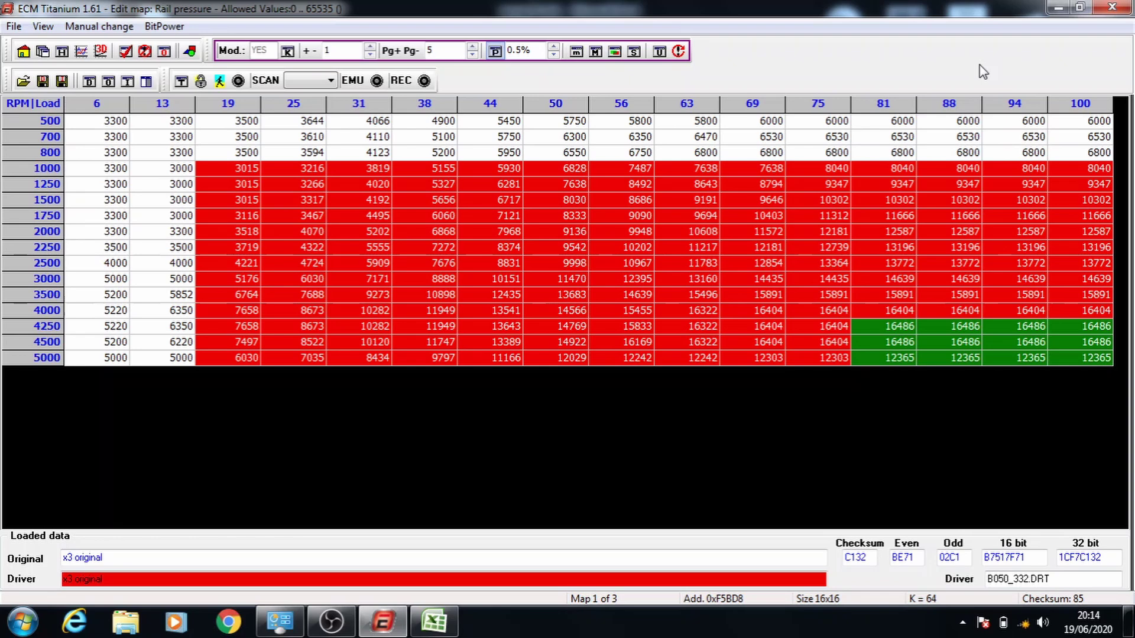
{"action": "left_click", "coordinate": [1112, 7]}
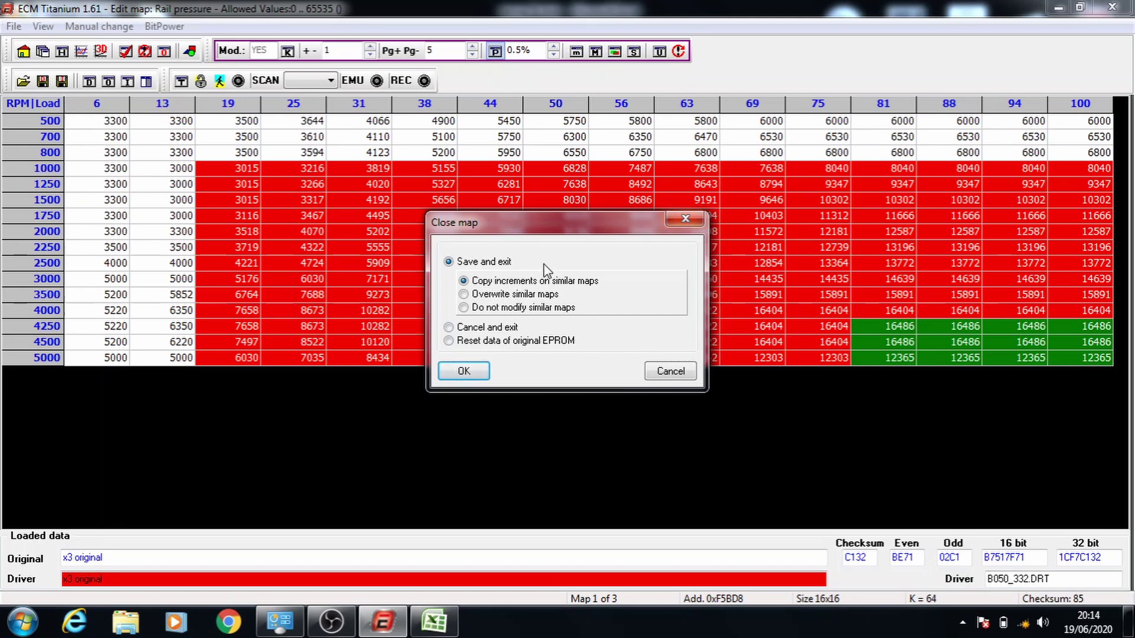
{"action": "left_click", "coordinate": [495, 312]}
{"action": "left_click", "coordinate": [463, 370]}
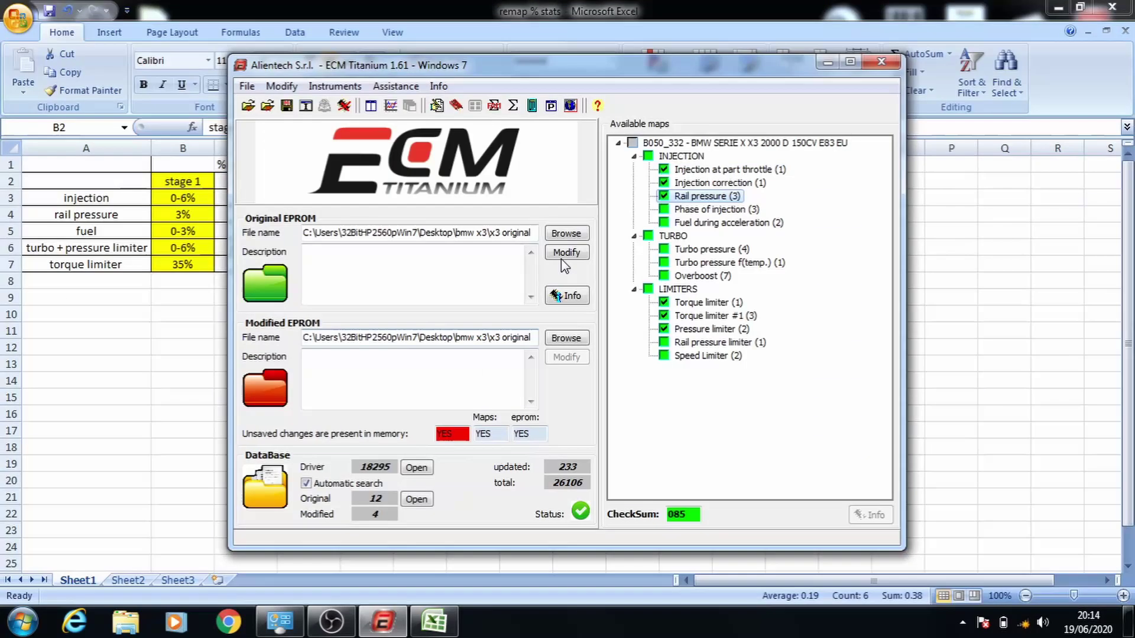
Step: Open the first Phase of injection map and raise the area from 1000 RPM/load 19 to 2800 RPM/load 100 by 0.5%
{"action": "double_click", "coordinate": [693, 209]}
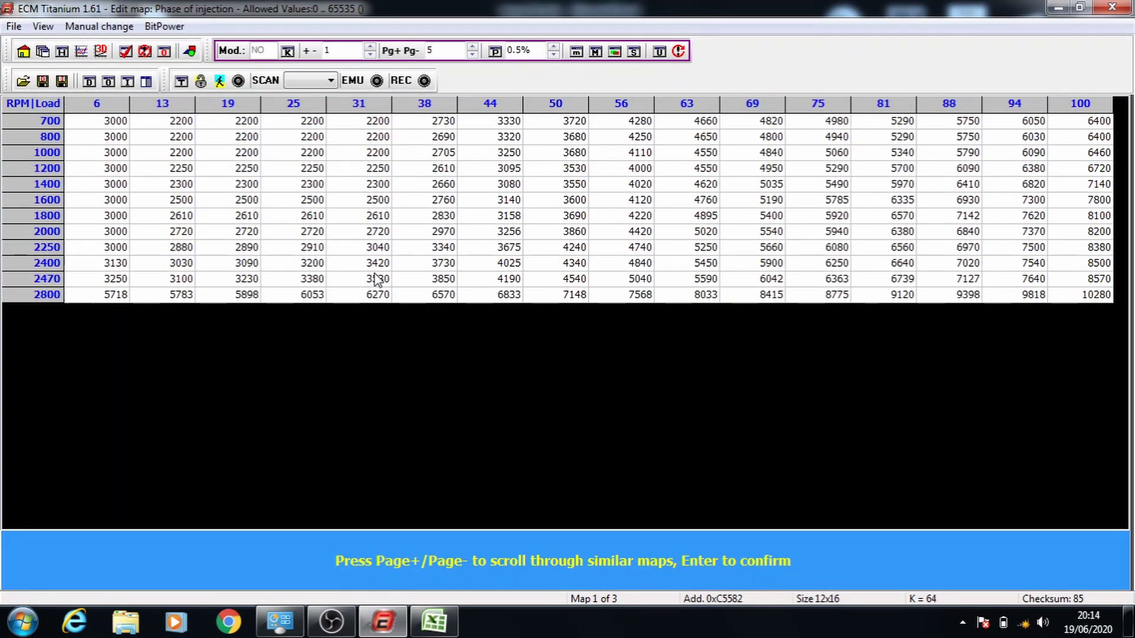
{"action": "key", "text": "Return"}
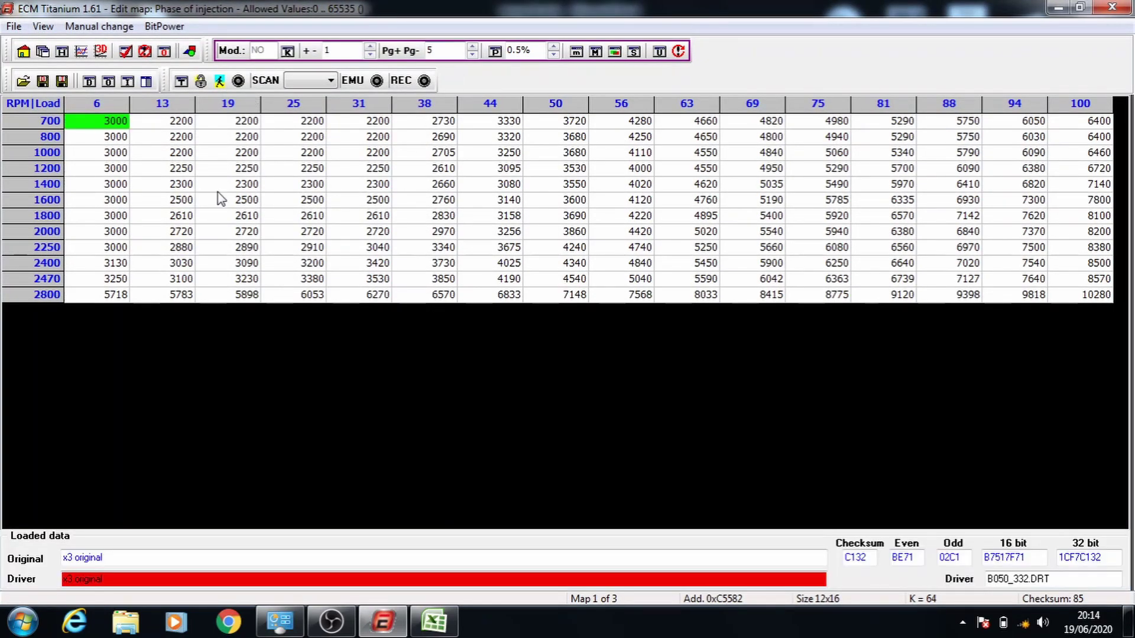
{"action": "left_click_drag", "start_coordinate": [229, 154], "coordinate": [1116, 310]}
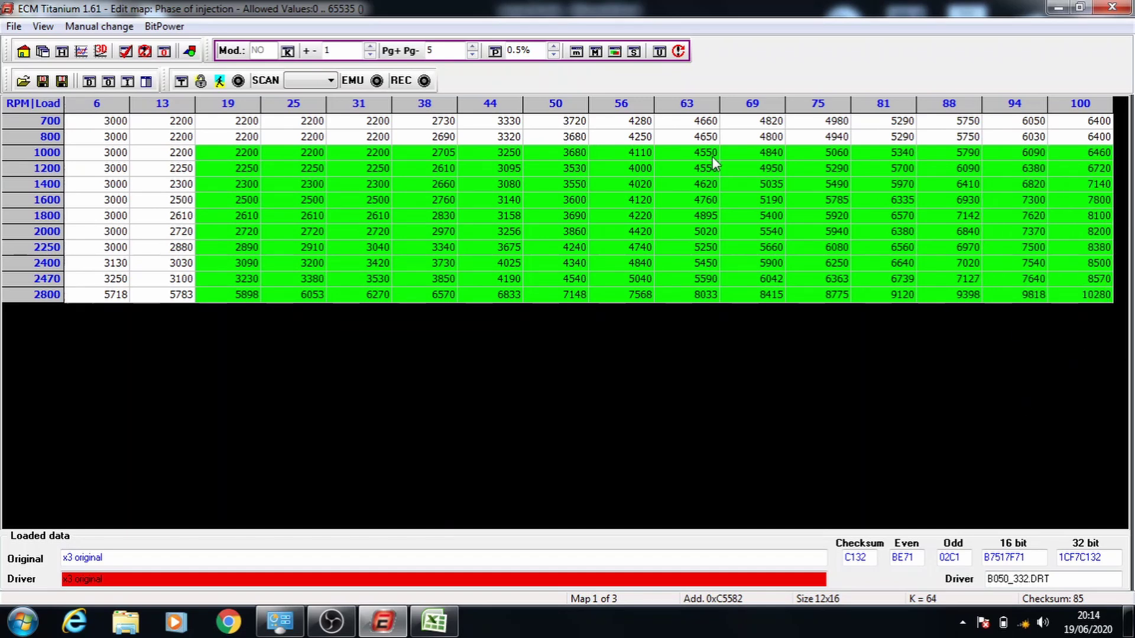
{"action": "left_click", "coordinate": [495, 51]}
{"action": "key", "text": "plus"}
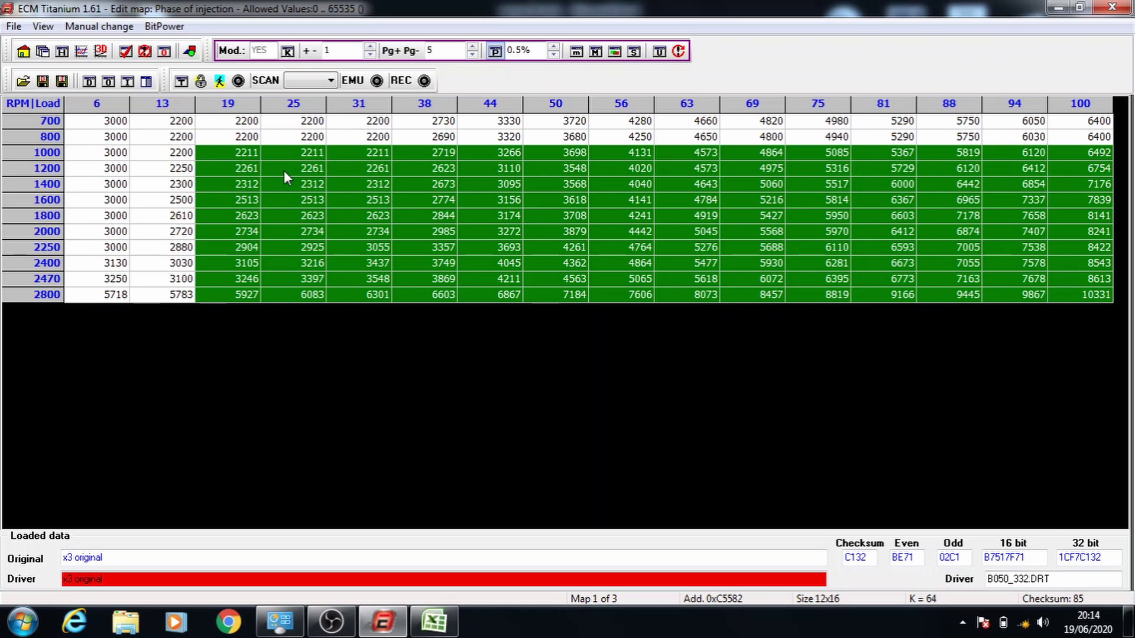
Step: Add a further 0.5% to the Phase of injection areas starting at 1200/25, 1400/31 and 1600/38, each running to 2800 RPM/load 100
{"action": "left_click_drag", "start_coordinate": [285, 173], "coordinate": [1073, 297]}
{"action": "key", "text": "plus"}
{"action": "left_click_drag", "start_coordinate": [356, 184], "coordinate": [1073, 278]}
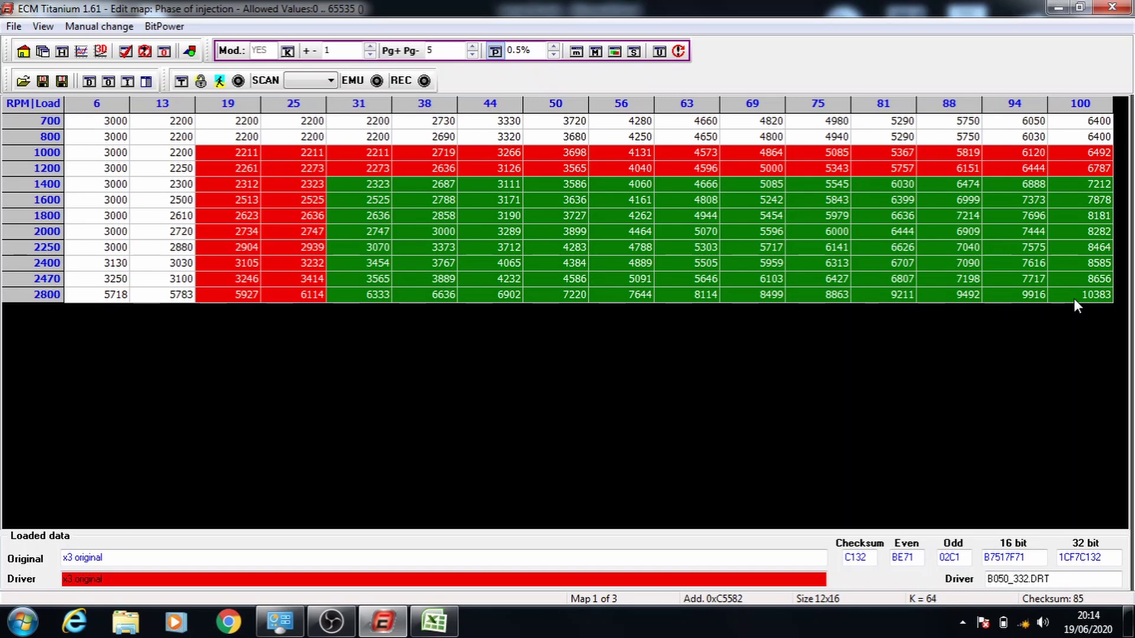
{"action": "key", "text": "plus"}
{"action": "left_click_drag", "start_coordinate": [424, 200], "coordinate": [1079, 299]}
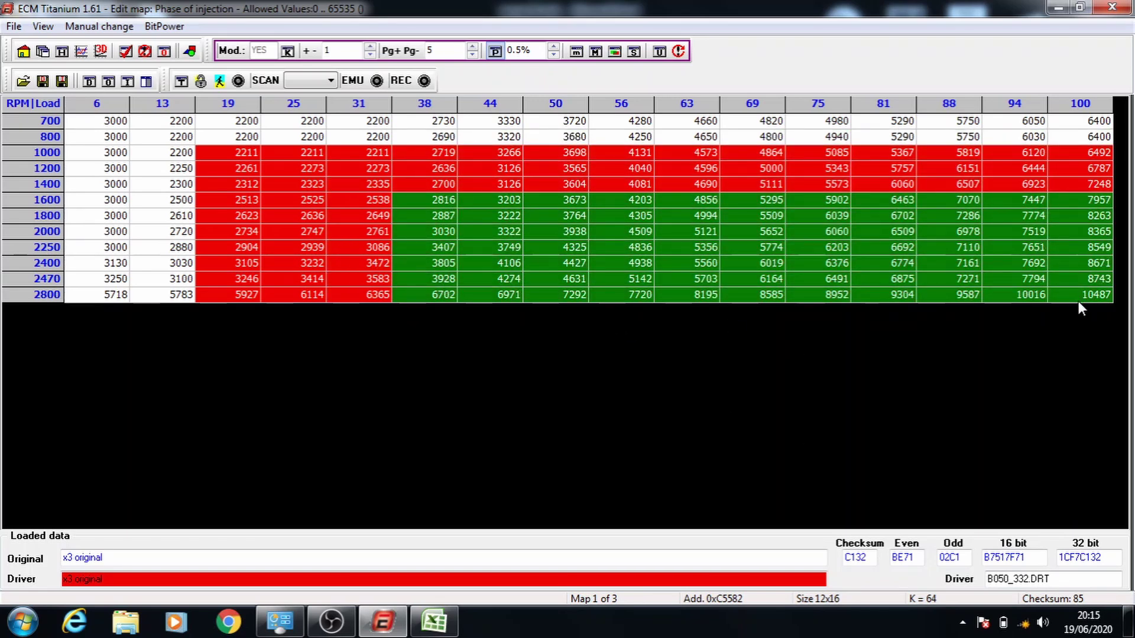
Step: Add a further 0.5% to the Phase of injection areas starting at 1800/44, 2000/50 and 2250/56, each running to 2800 RPM/load 100
{"action": "left_click_drag", "start_coordinate": [507, 201], "coordinate": [1107, 294]}
{"action": "key", "text": "plus"}
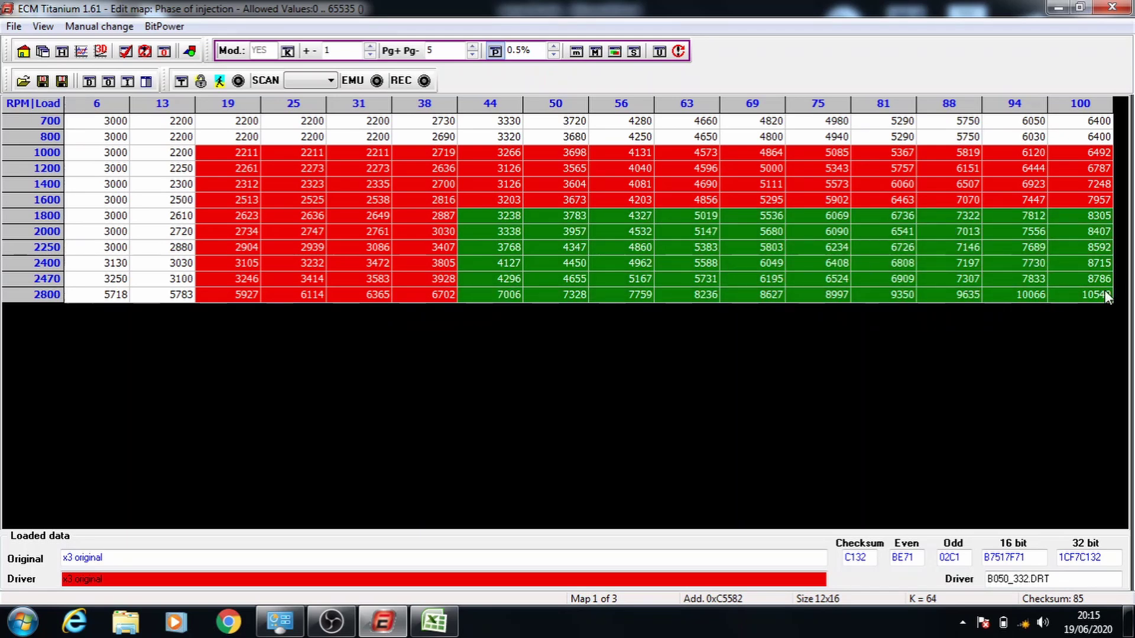
{"action": "left_click_drag", "start_coordinate": [567, 230], "coordinate": [952, 296]}
{"action": "key", "text": "plus"}
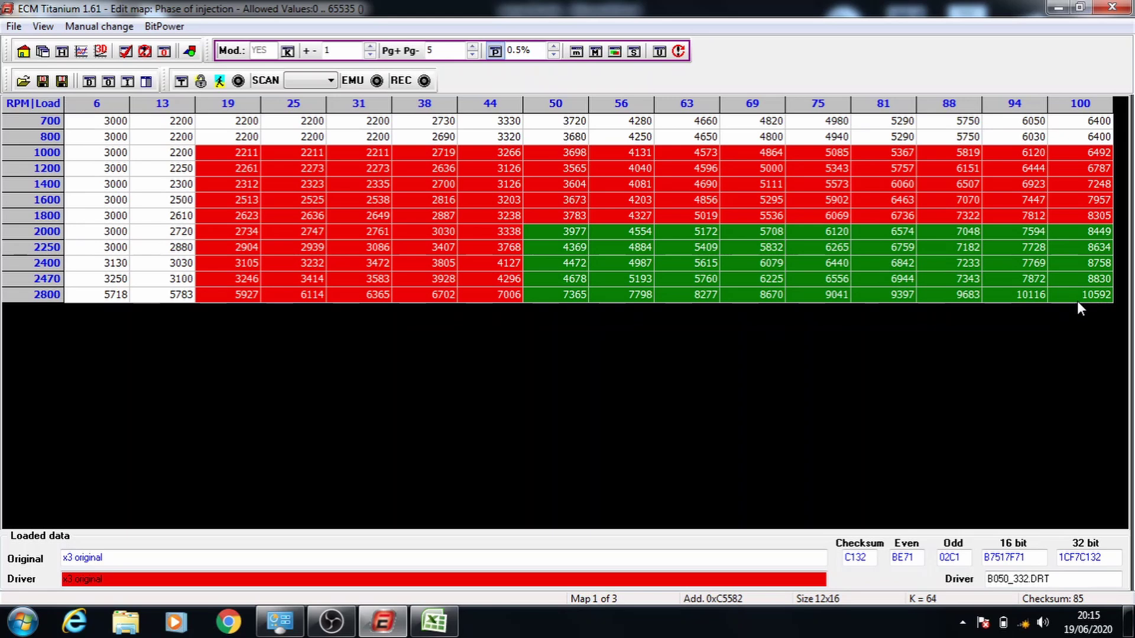
{"action": "left_click_drag", "start_coordinate": [652, 247], "coordinate": [944, 293]}
{"action": "key", "text": "plus"}
Step: Add a further 0.5% to the Phase of injection areas starting at 2400/63, 2470/69 and 2800/75, each running to 2800 RPM/load 100
{"action": "left_click_drag", "start_coordinate": [707, 260], "coordinate": [968, 297]}
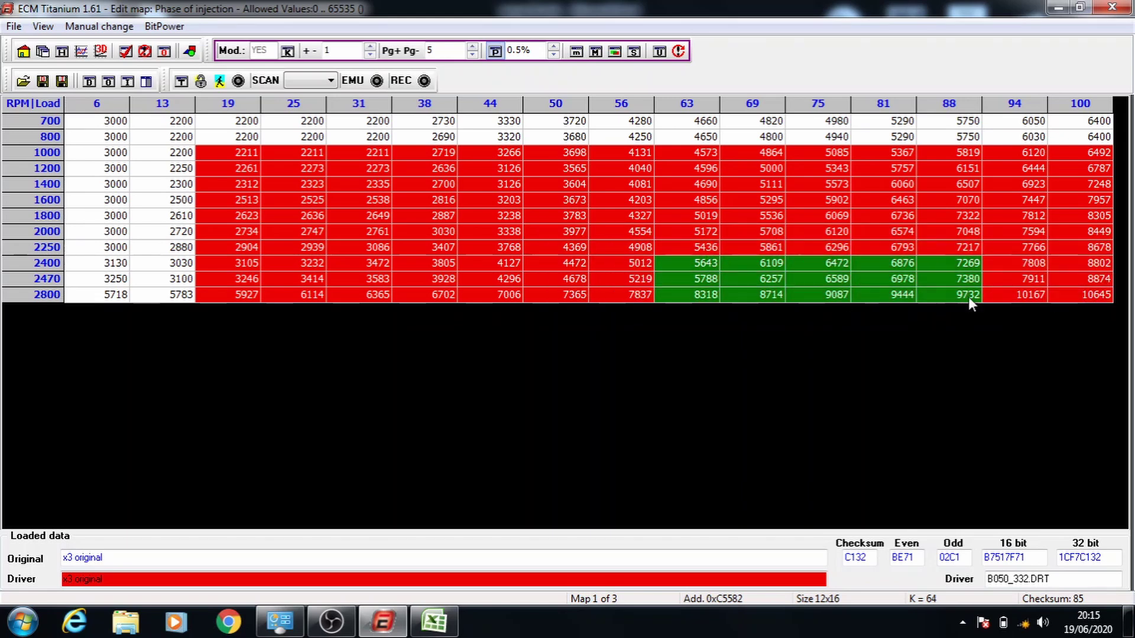
{"action": "key", "text": "plus"}
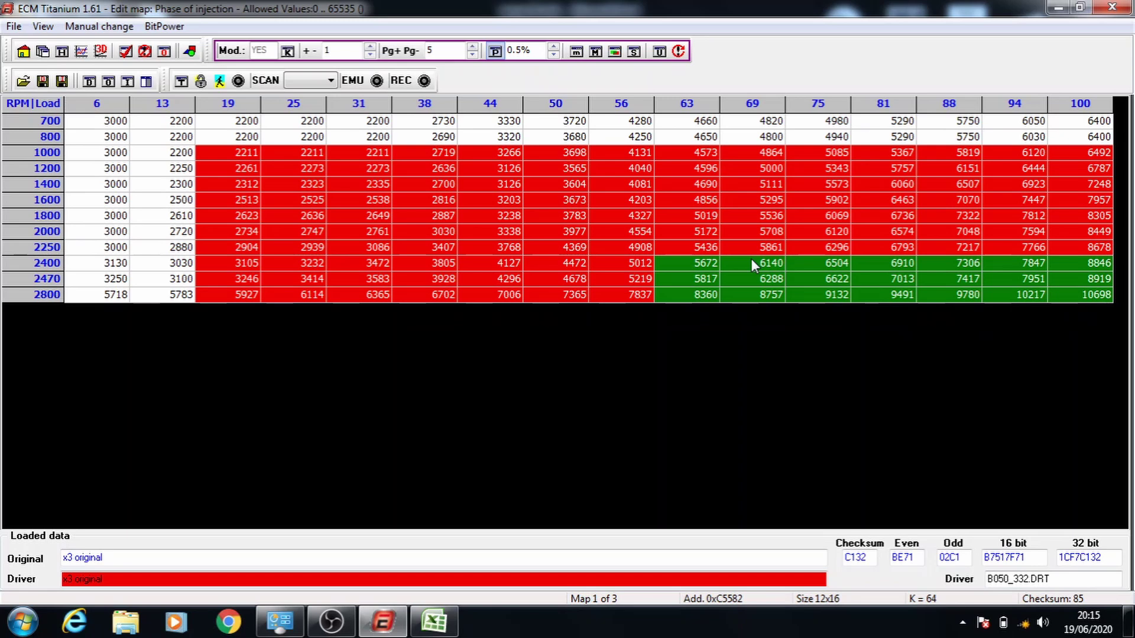
{"action": "left_click", "coordinate": [750, 279]}
{"action": "key", "text": "plus"}
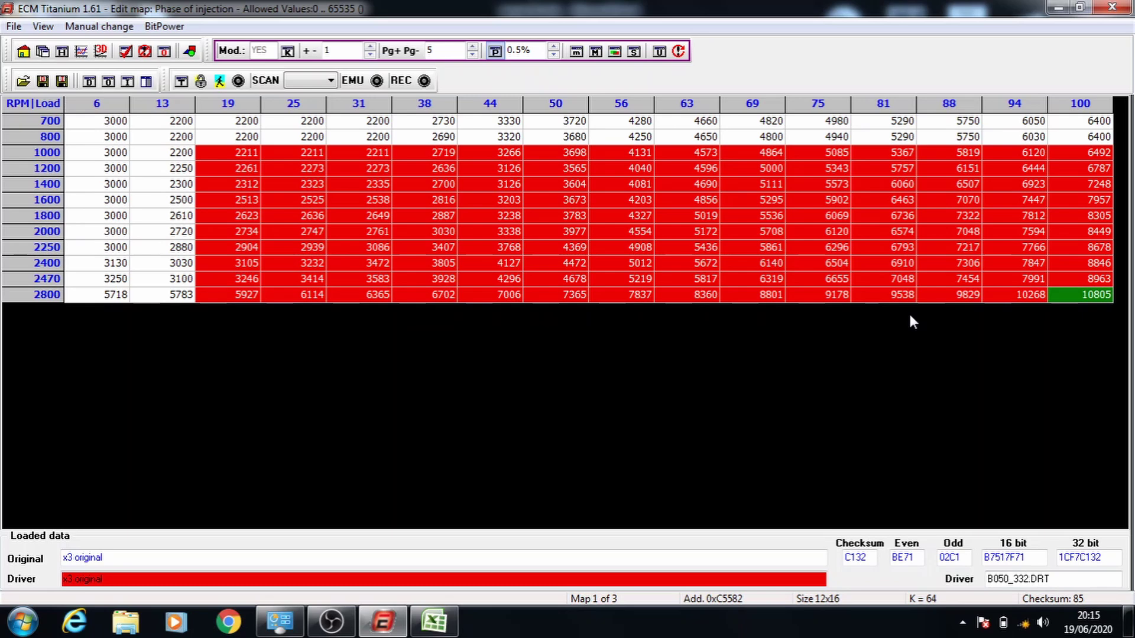
{"action": "left_click", "coordinate": [852, 292], "text": "shift"}
{"action": "key", "text": "plus"}
Step: Close the Phase of injection map, saving its changes without modifying similar maps
{"action": "left_click", "coordinate": [1112, 7]}
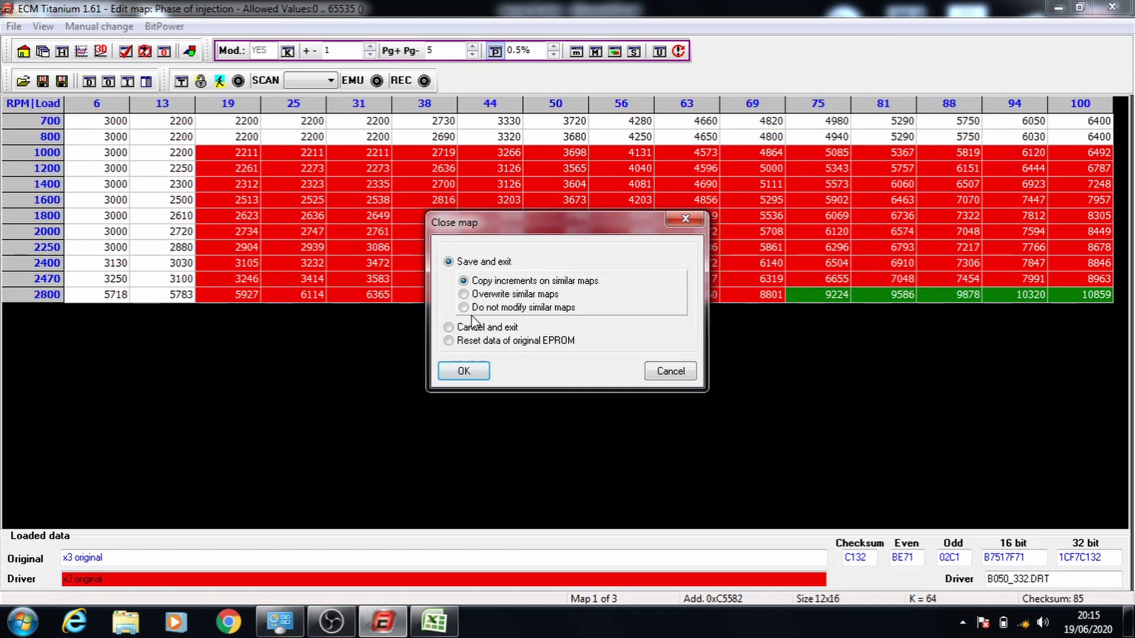
{"action": "left_click", "coordinate": [464, 308]}
{"action": "left_click", "coordinate": [452, 375]}
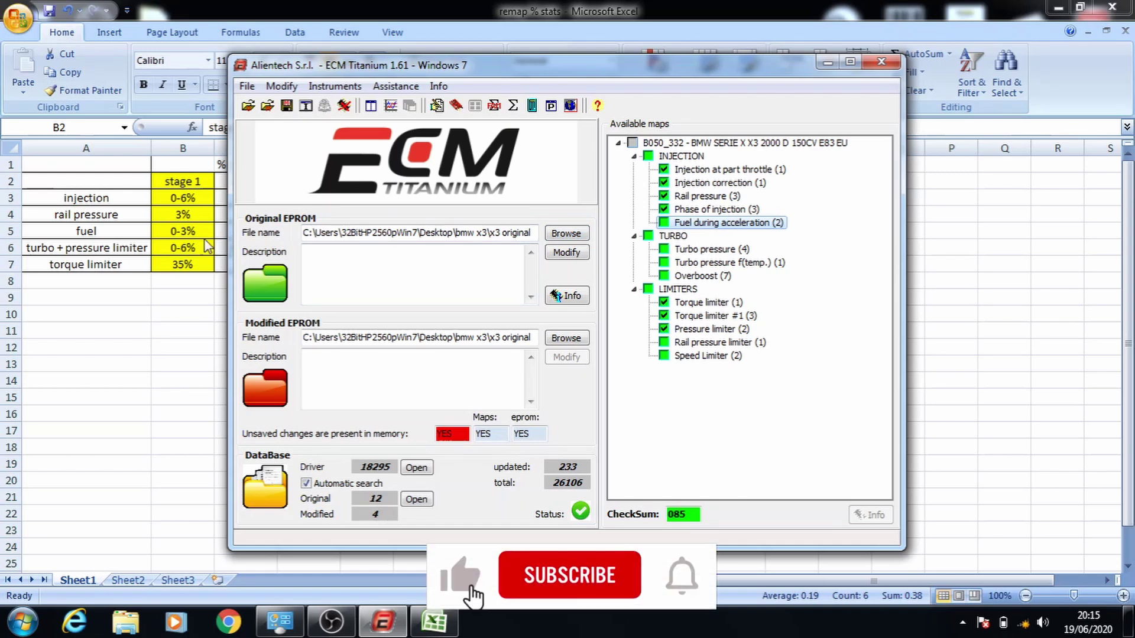
Step: Open the first Fuel during acceleration map and raise the area from 1000 RPM/load 25 to 5000 RPM/load 100 by 0.5%
{"action": "double_click", "coordinate": [739, 221]}
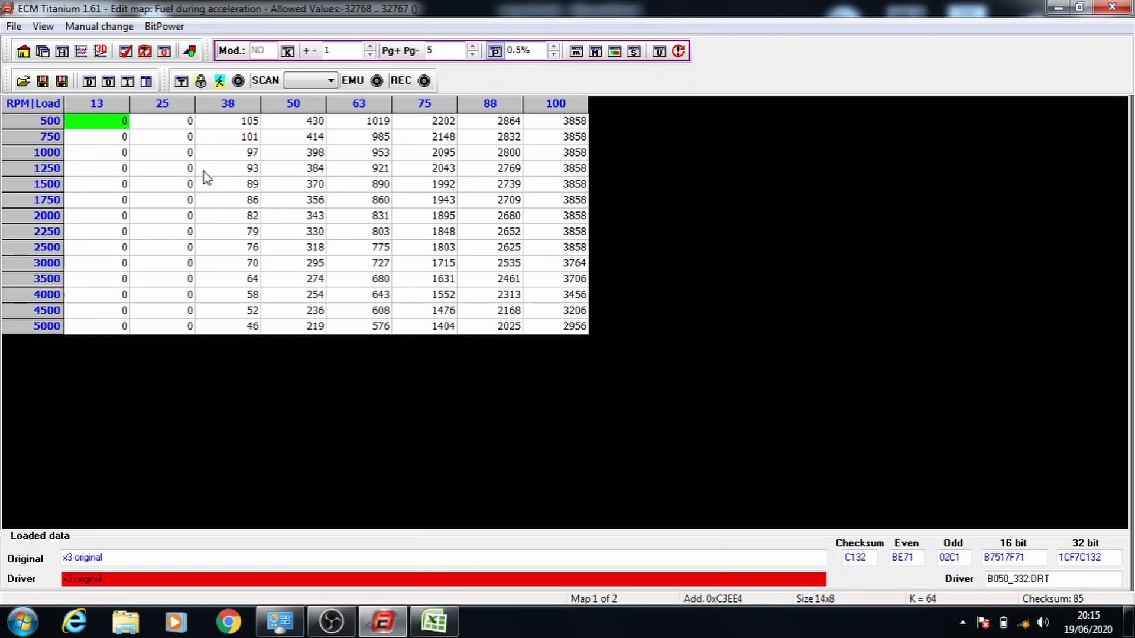
{"action": "left_click", "coordinate": [184, 154]}
{"action": "left_click_drag", "start_coordinate": [184, 156], "coordinate": [579, 331]}
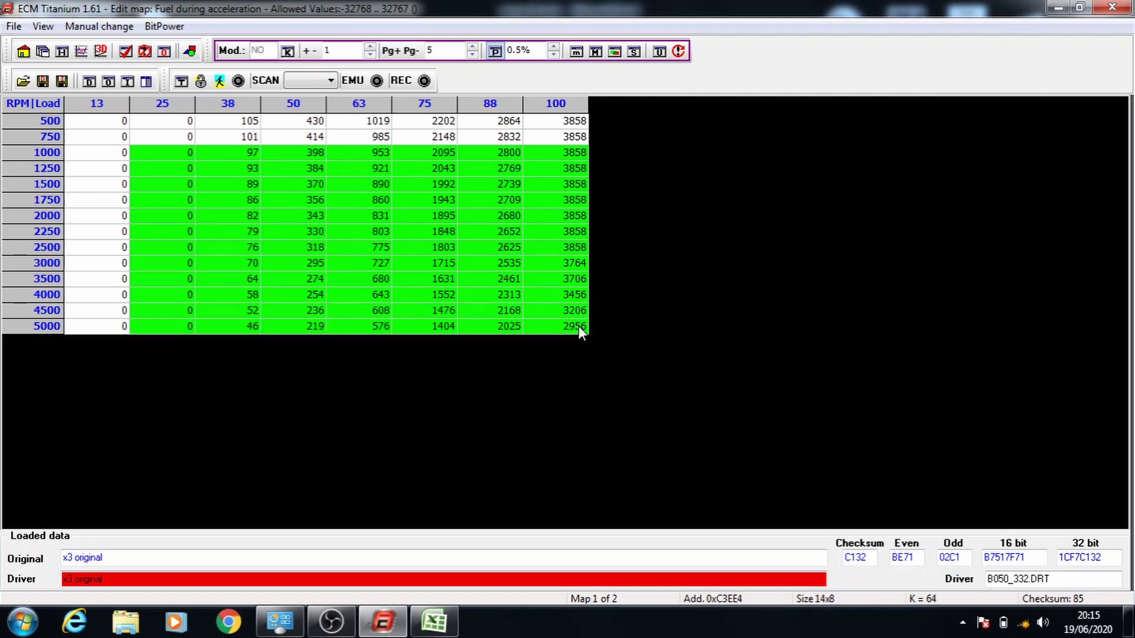
{"action": "key", "text": "plus"}
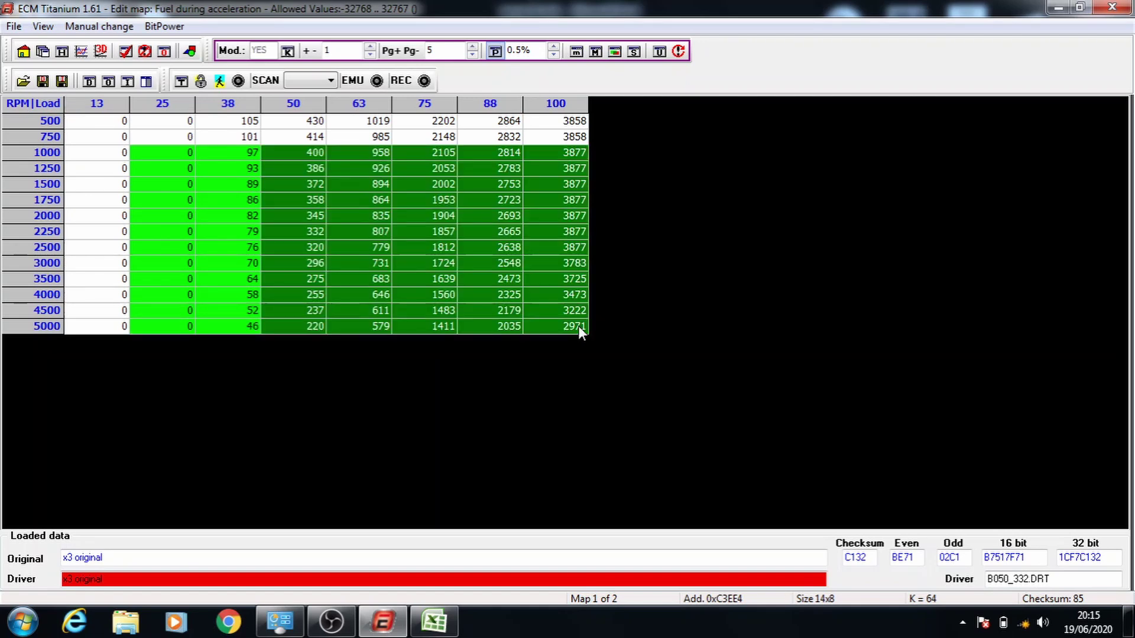
Step: Add a further 0.5% to the fuel areas starting at 1250/38 and 1500/50, each running to 5000 RPM/load 100
{"action": "left_click", "coordinate": [251, 167]}
{"action": "key", "text": "plus"}
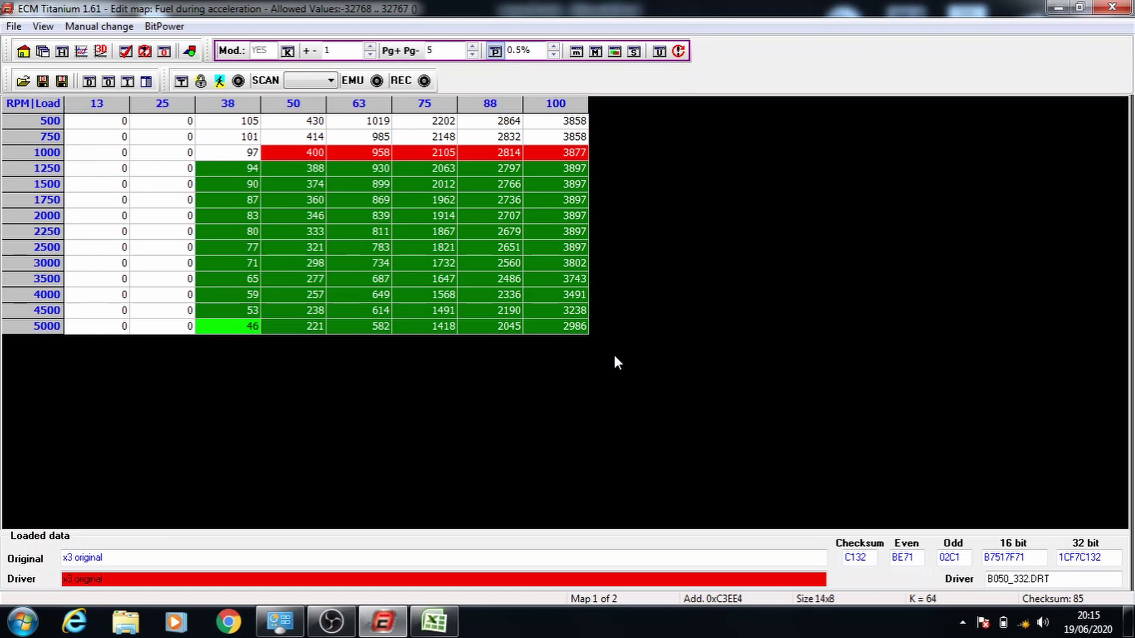
{"action": "left_click_drag", "start_coordinate": [319, 190], "coordinate": [594, 332]}
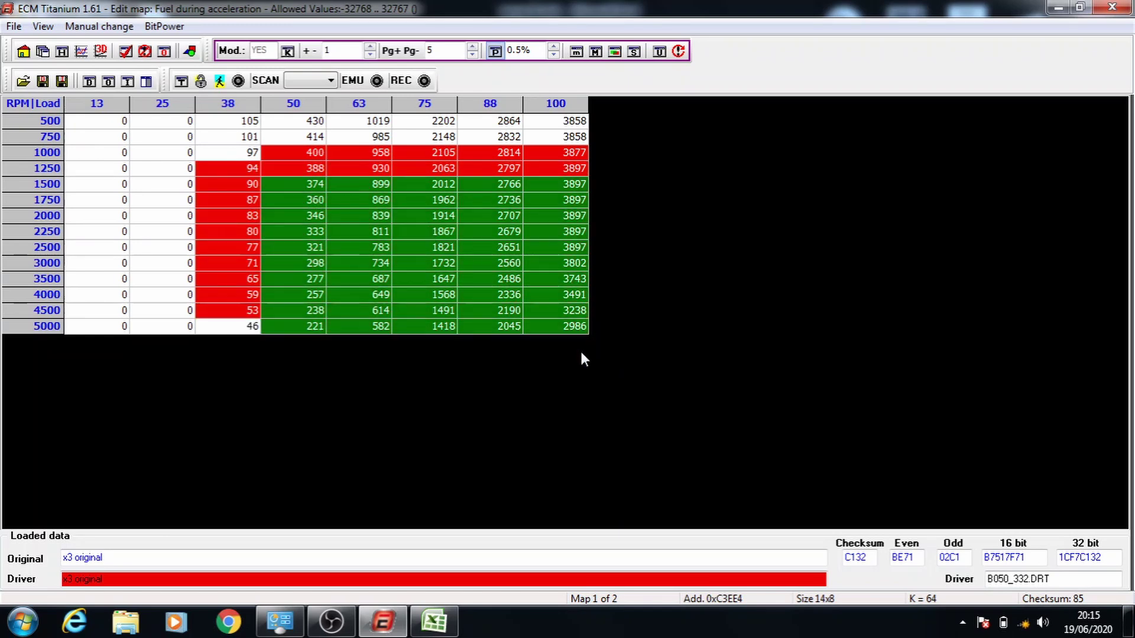
{"action": "key", "text": "plus"}
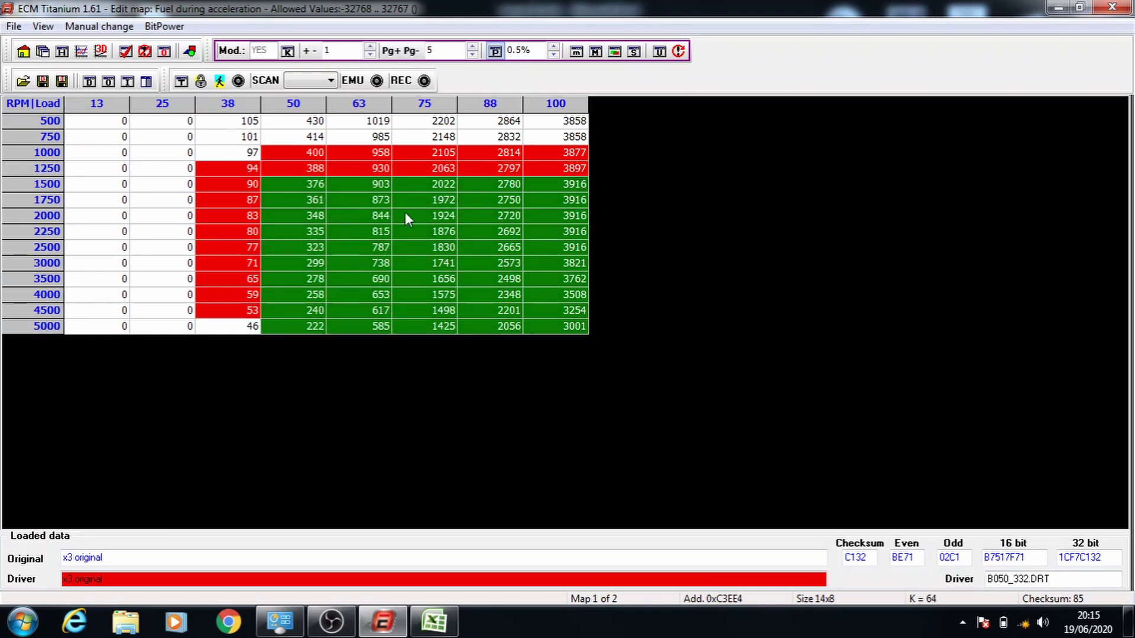
Step: Add a further 0.5% to the fuel areas starting at 1750/63 and 2000/75, each running to 5000 RPM/load 100
{"action": "left_click_drag", "start_coordinate": [389, 203], "coordinate": [578, 332]}
{"action": "key", "text": "plus"}
{"action": "left_click", "coordinate": [422, 216]}
{"action": "key", "text": "plus"}
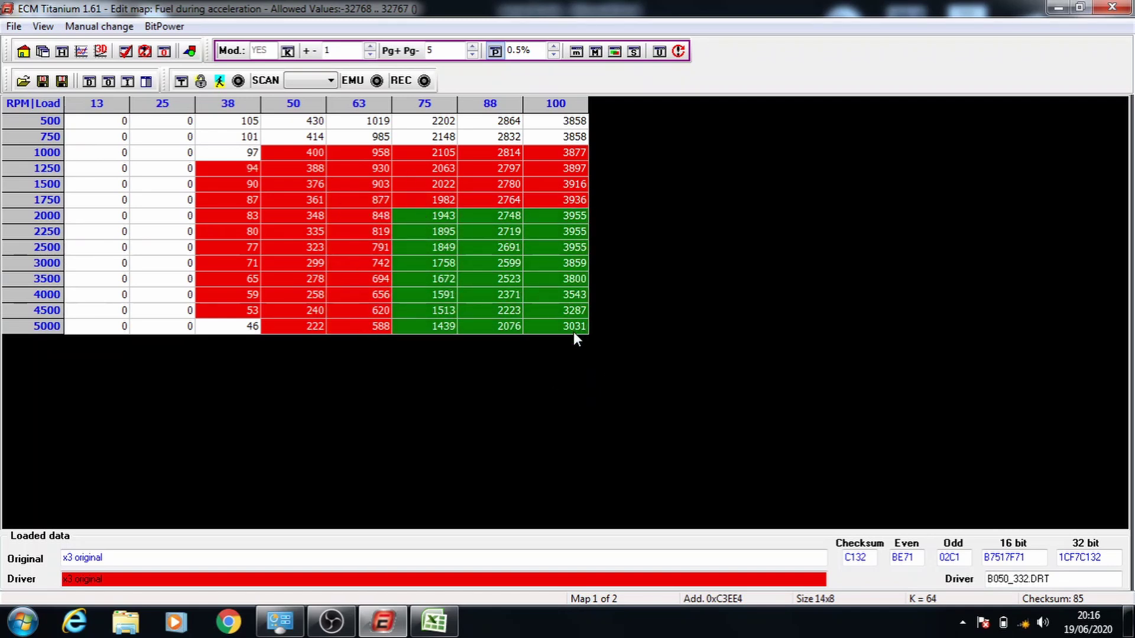
Step: Add a further 0.5% to the fuel area from 2250/88 to 5000/100 and save on exit without modifying similar maps
{"action": "left_click", "coordinate": [509, 231]}
{"action": "left_click_drag", "start_coordinate": [508, 232], "coordinate": [618, 390]}
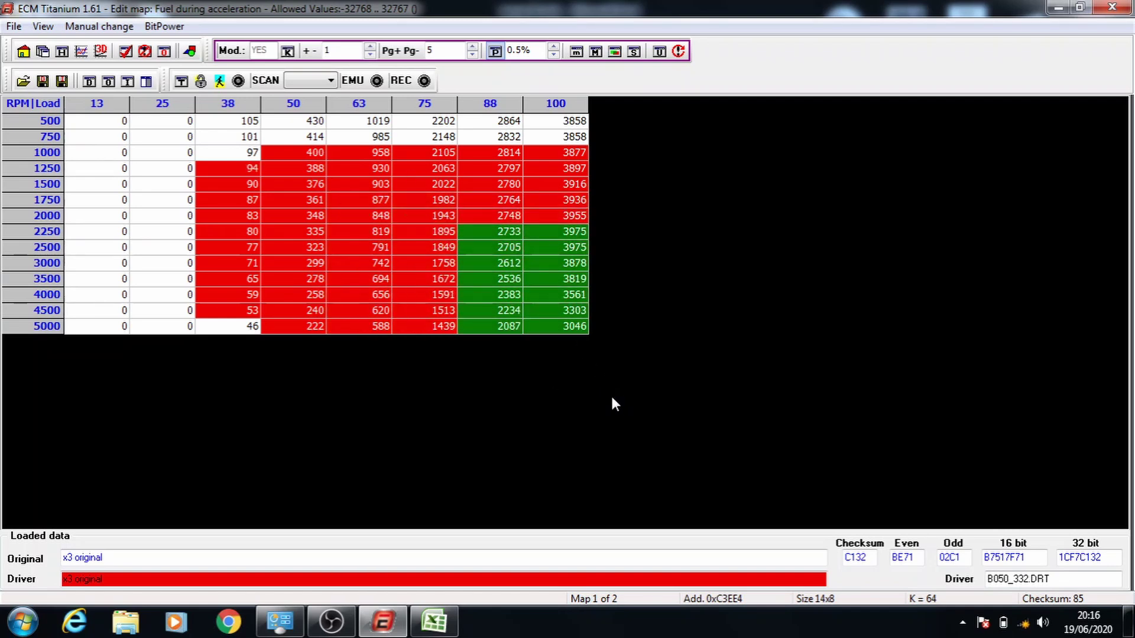
{"action": "left_click", "coordinate": [1112, 7]}
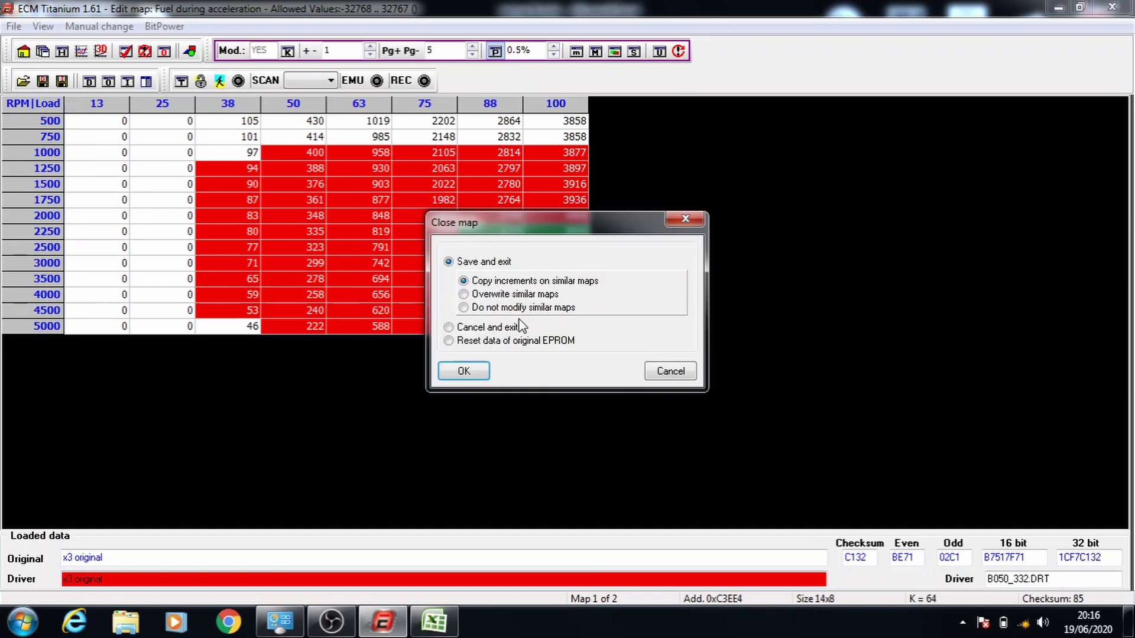
{"action": "left_click", "coordinate": [509, 310]}
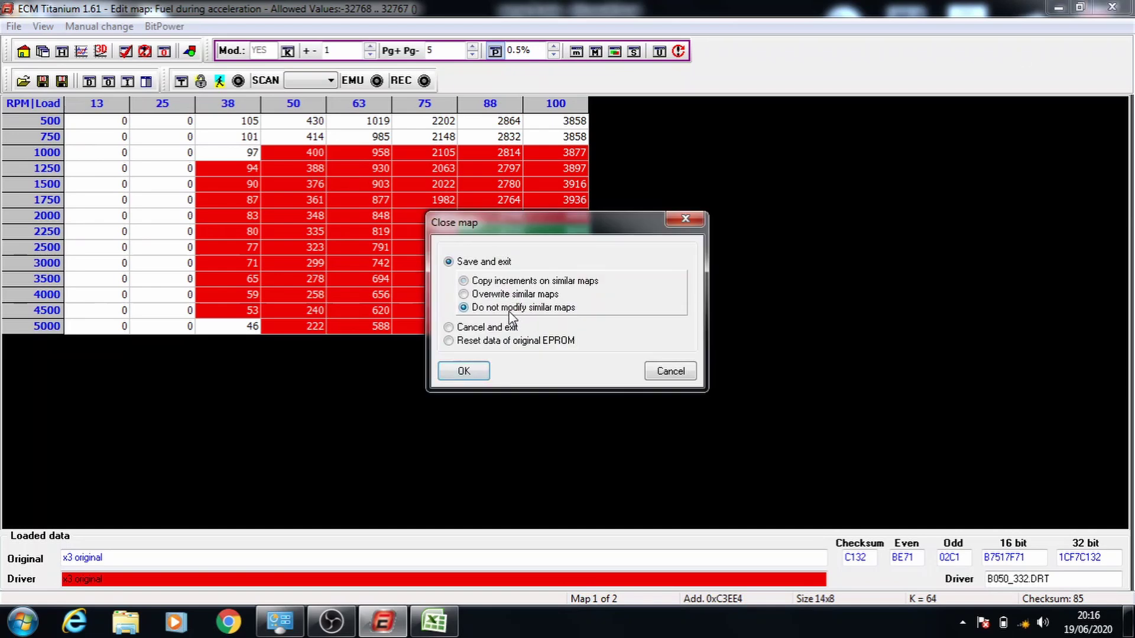
{"action": "left_click", "coordinate": [463, 371]}
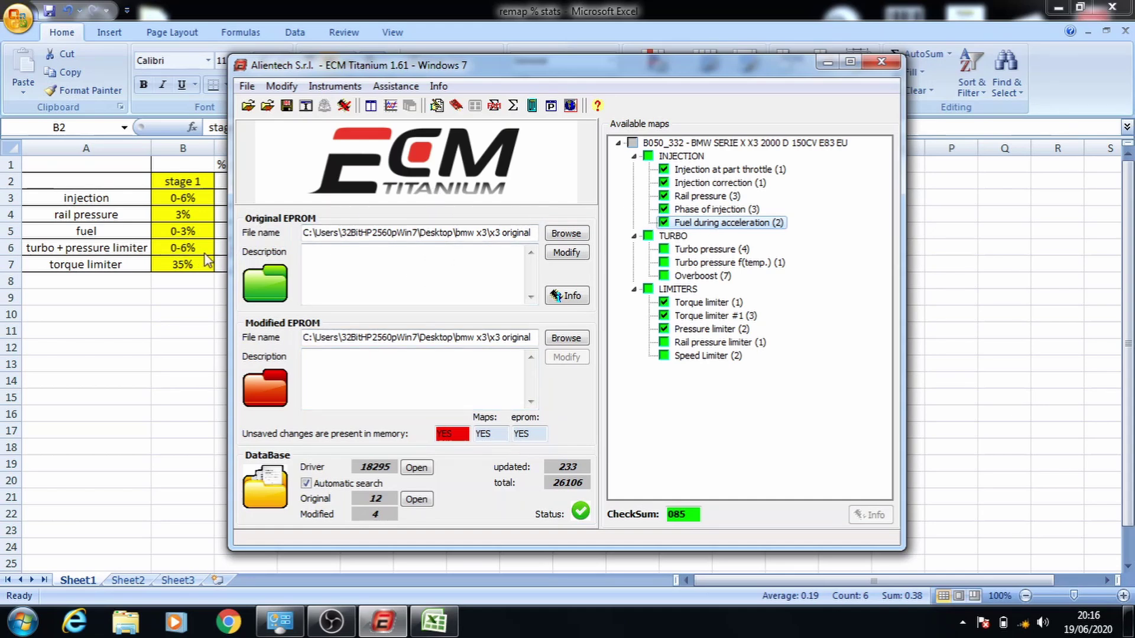
Step: Open the first Turbo pressure map and raise the area from 1000 RPM/load 19 to 4500 RPM/load 100 by 5
{"action": "left_click", "coordinate": [745, 251]}
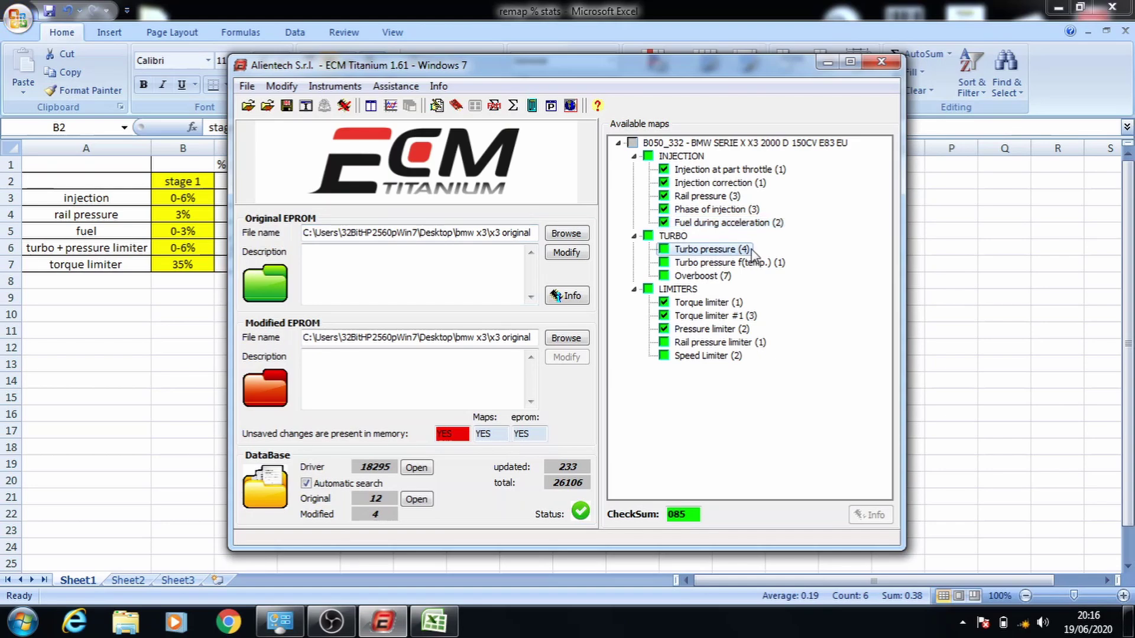
{"action": "double_click", "coordinate": [737, 255]}
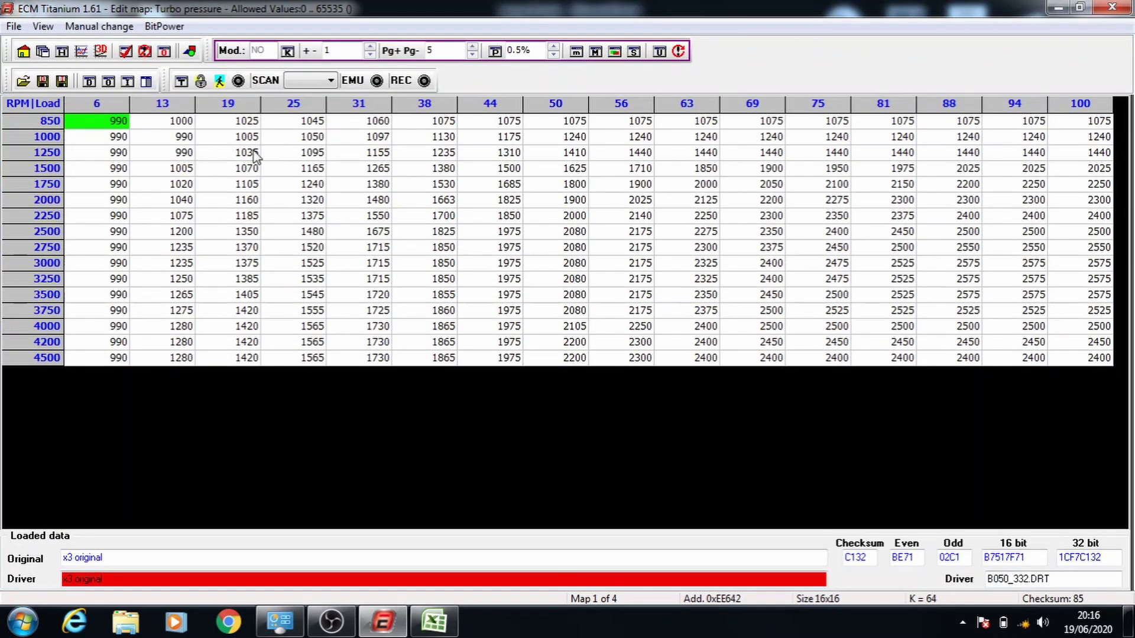
{"action": "left_click", "coordinate": [242, 137]}
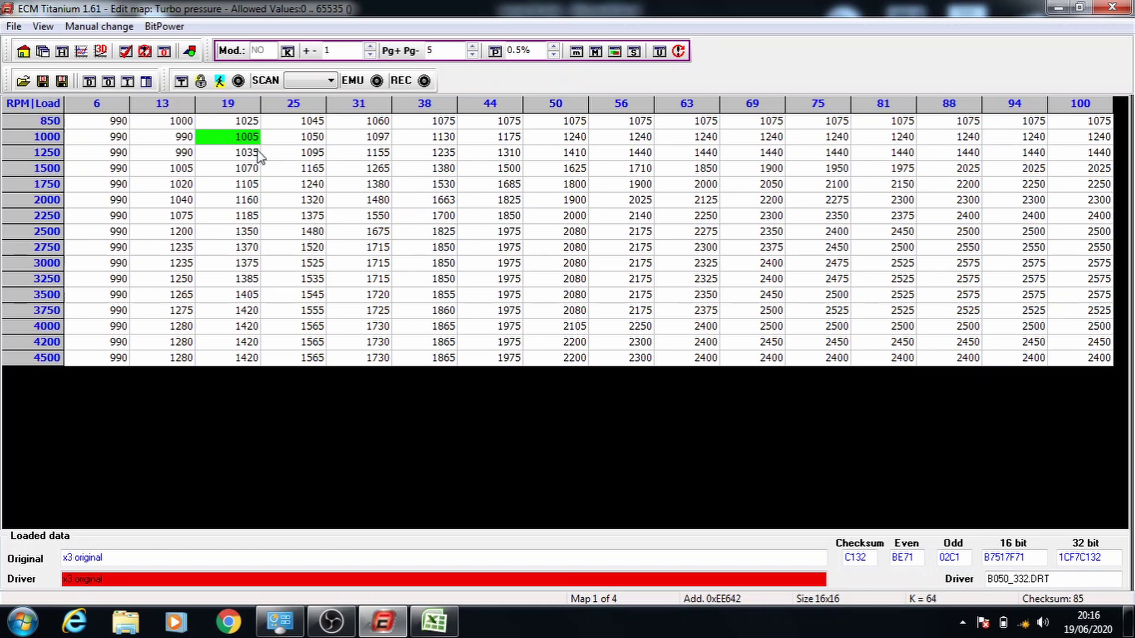
{"action": "left_click_drag", "start_coordinate": [255, 141], "coordinate": [1123, 376]}
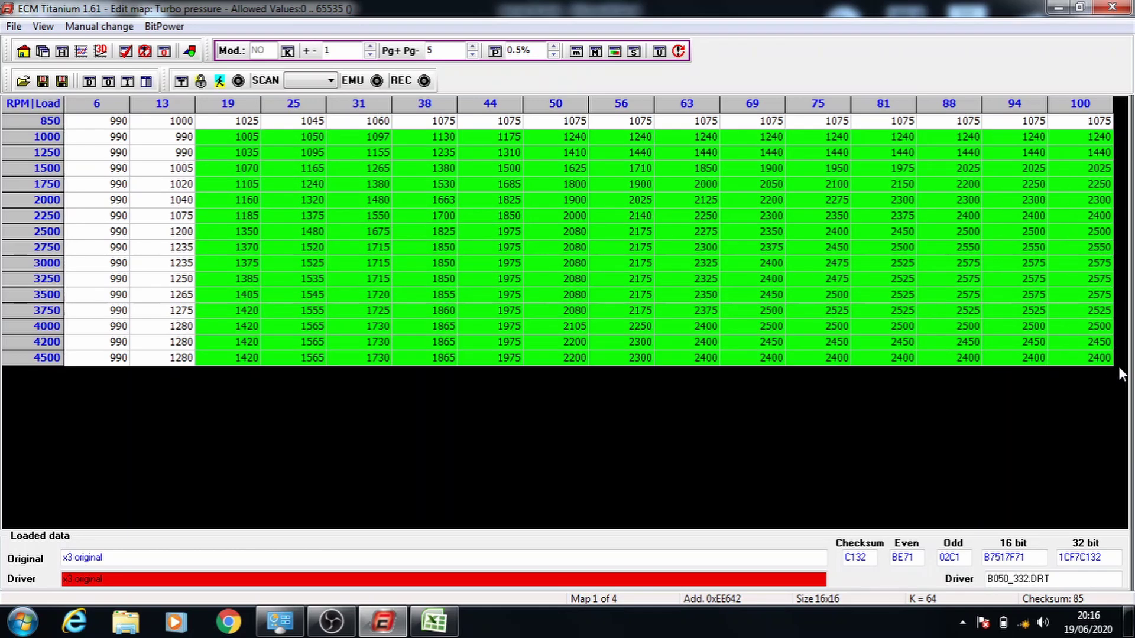
{"action": "key", "text": "Page_Up"}
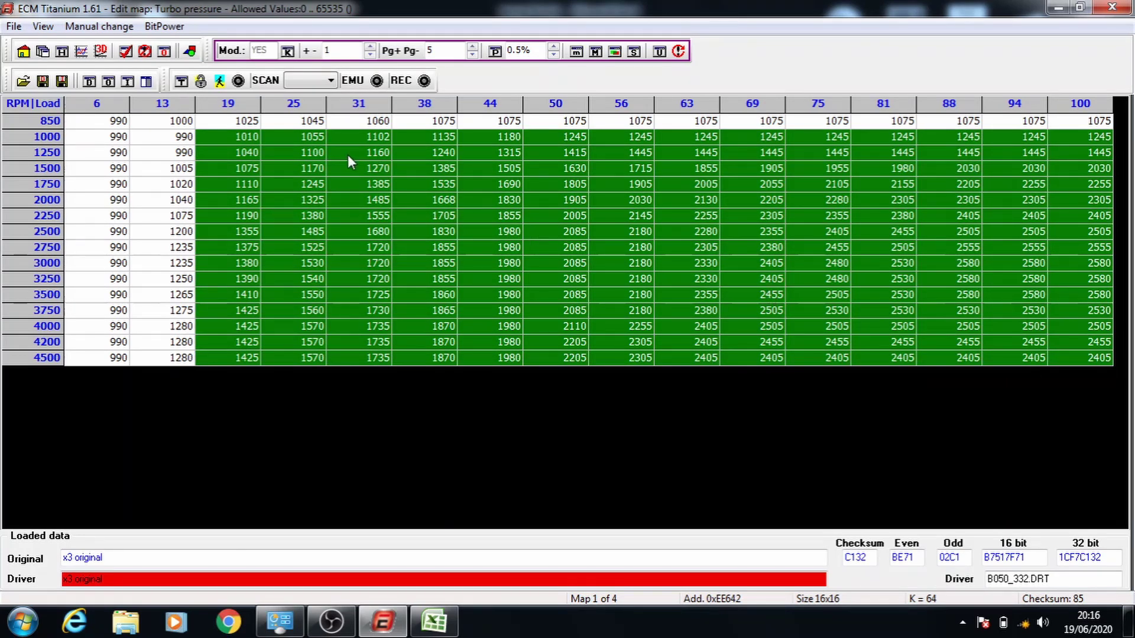
Step: Add a further 5 to the turbo pressure areas starting at 1250/25 and 1500/31, each running to 4500 RPM/load 100
{"action": "left_click_drag", "start_coordinate": [282, 156], "coordinate": [1104, 378]}
{"action": "key", "text": "Page_Up"}
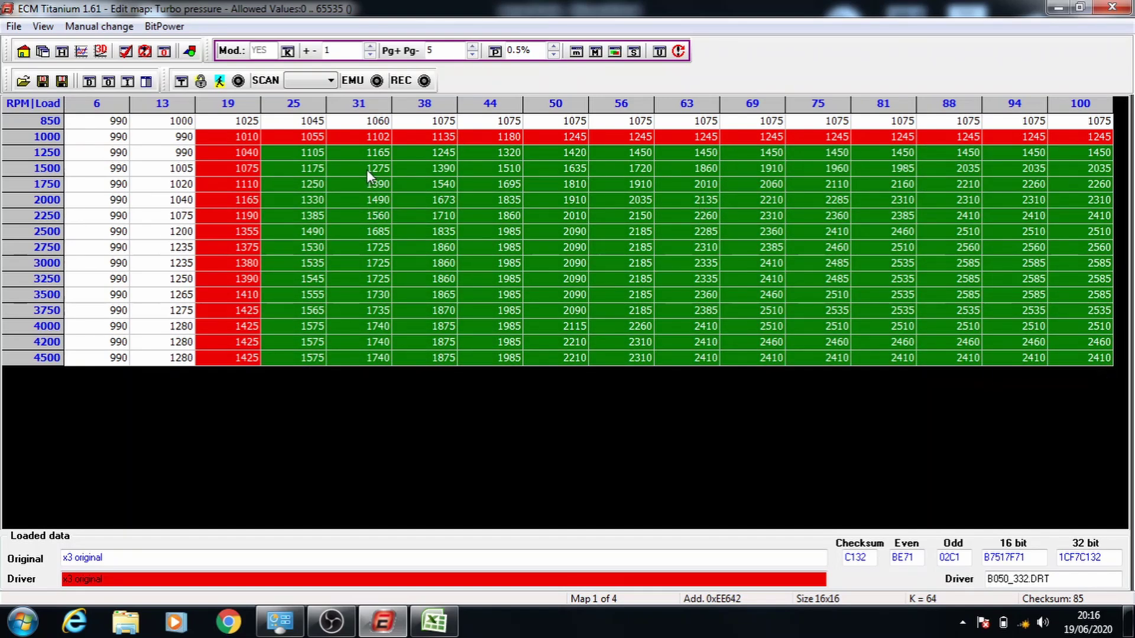
{"action": "left_click_drag", "start_coordinate": [366, 169], "coordinate": [1070, 349]}
{"action": "key", "text": "Page_Up"}
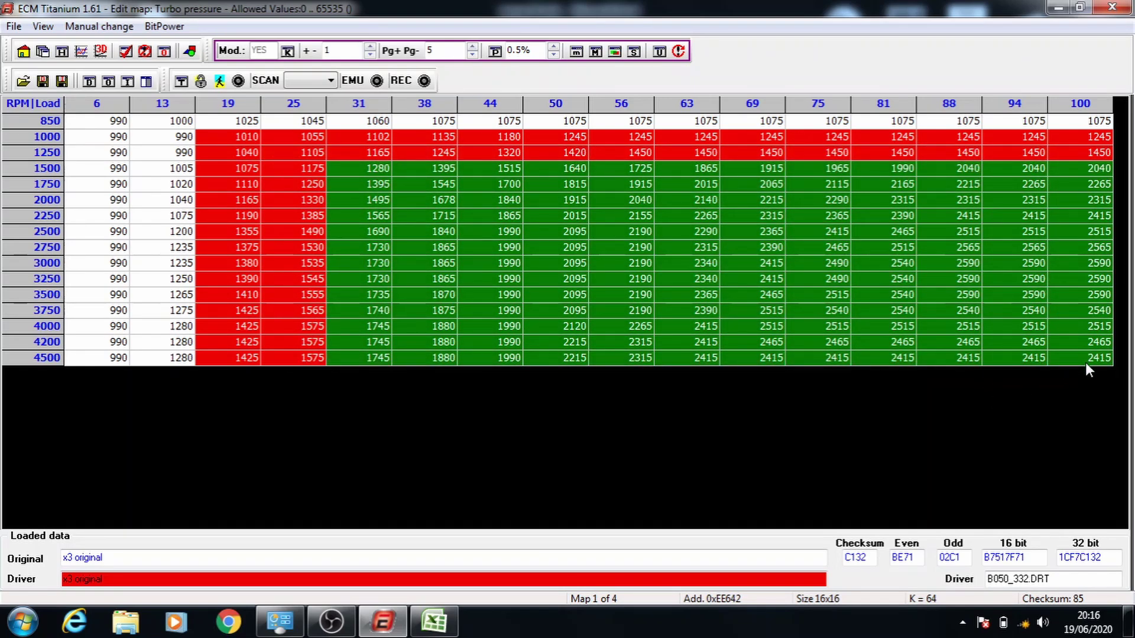
Step: Add a further 5 to the turbo pressure areas starting at 1750/38 and 2000/44, each running to 4500 RPM/load 100
{"action": "left_click_drag", "start_coordinate": [430, 185], "coordinate": [1068, 362]}
{"action": "key", "text": "Page_Up"}
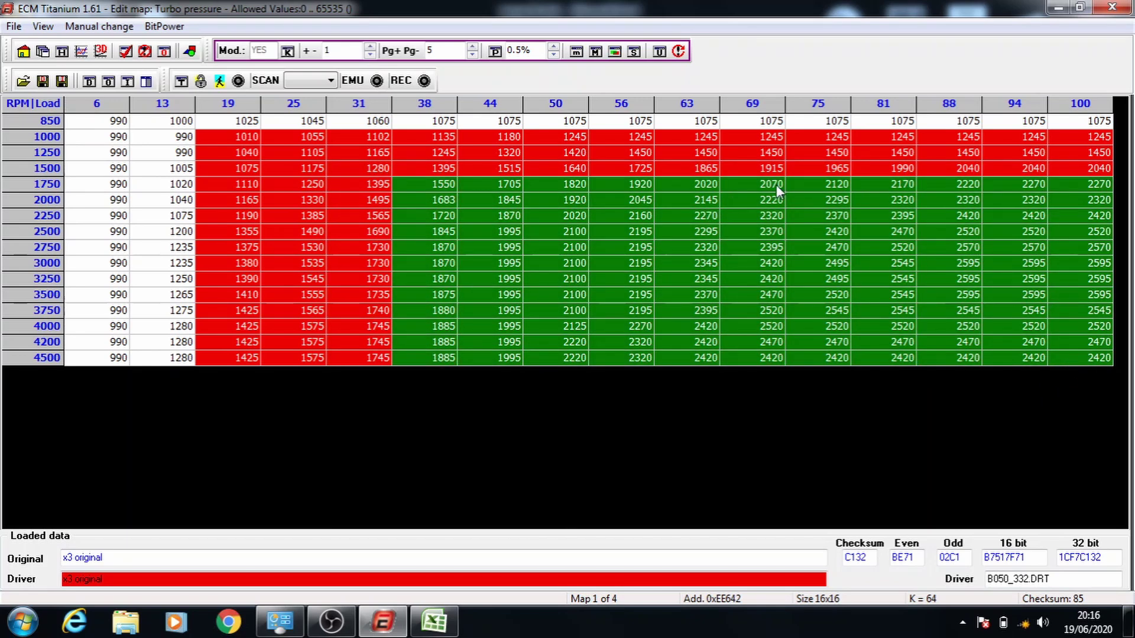
{"action": "left_click_drag", "start_coordinate": [509, 205], "coordinate": [1093, 366]}
{"action": "key", "text": "Page_Up"}
Step: Add a further 5 to the turbo pressure areas starting at 2250/50 and 2500/56, each running to 4500 RPM/load 100
{"action": "left_click_drag", "start_coordinate": [556, 216], "coordinate": [1069, 357]}
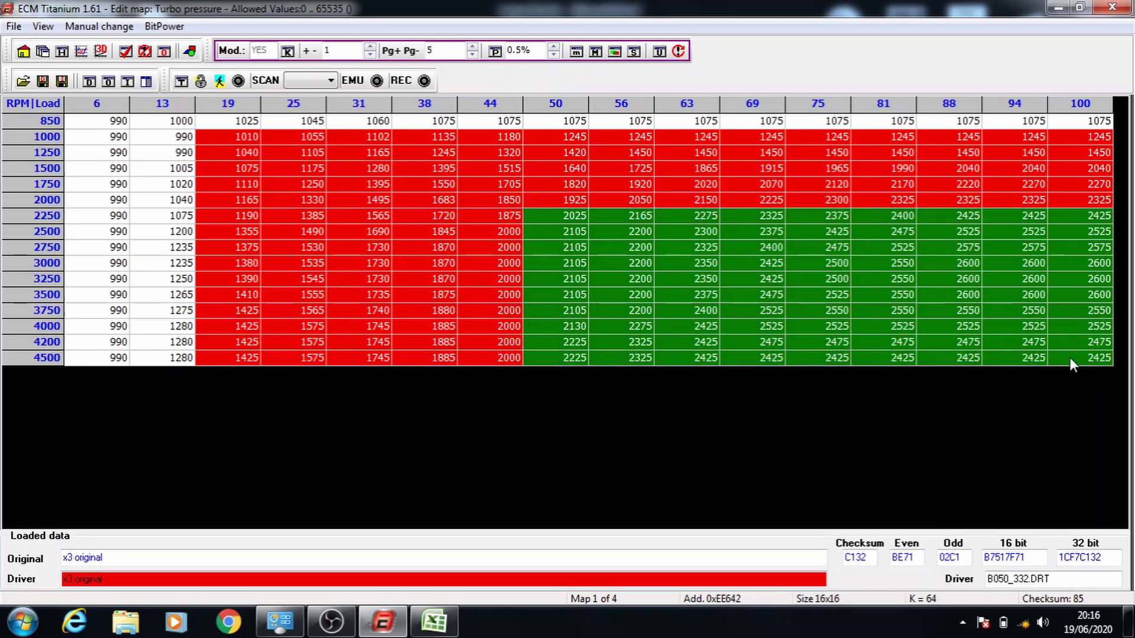
{"action": "key", "text": "Page_Up"}
{"action": "left_click_drag", "start_coordinate": [611, 236], "coordinate": [1099, 368]}
{"action": "key", "text": "Page_Up"}
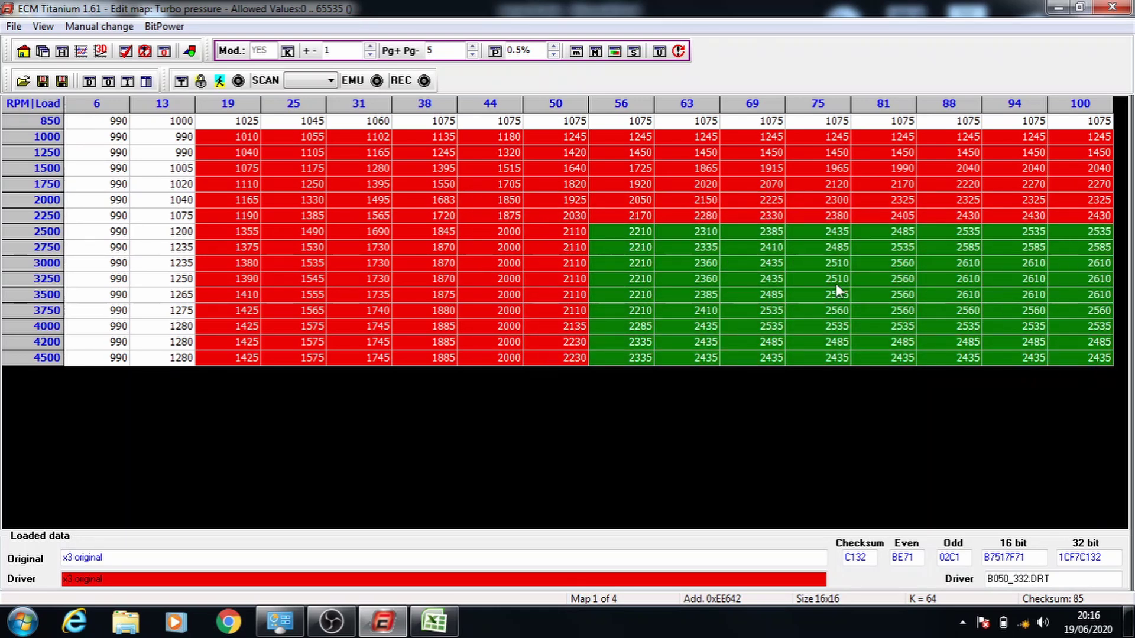
Step: Add a further 5 to the turbo pressure areas starting at 2750/63 and 3000/69, each running to 4500 RPM/load 100
{"action": "left_click_drag", "start_coordinate": [685, 247], "coordinate": [1111, 414]}
{"action": "key", "text": "Page_Up"}
{"action": "left_click_drag", "start_coordinate": [778, 258], "coordinate": [1093, 361]}
{"action": "key", "text": "Page_Up"}
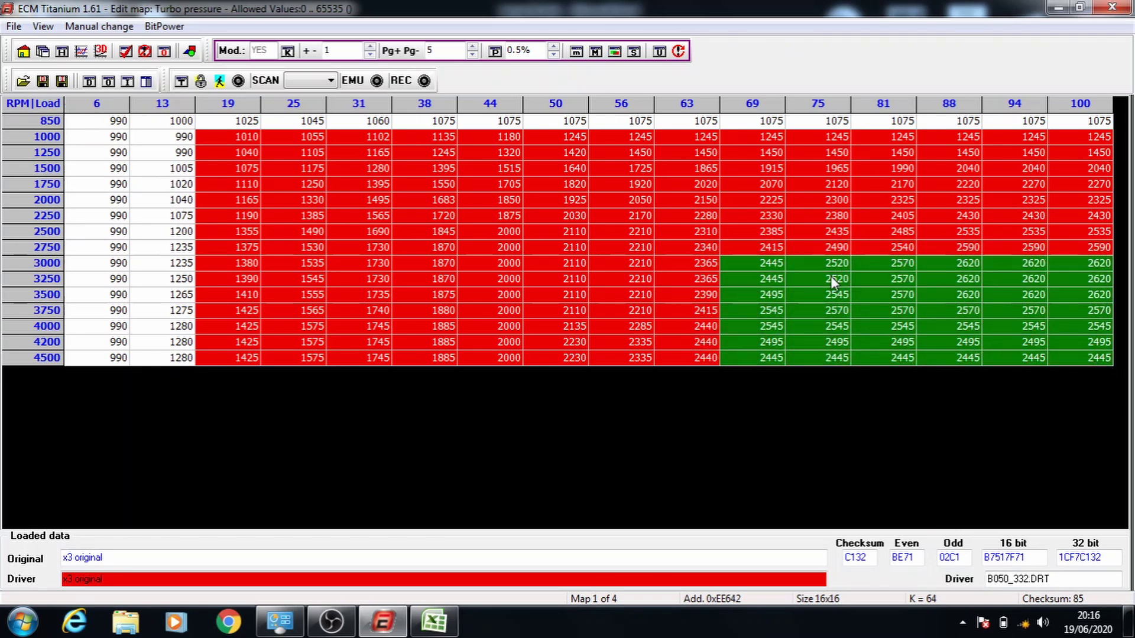
Step: Add a further 5 to the turbo pressure areas starting at 3250/75, 3500/81 and 3750/88, each running to 4500 RPM/load 100
{"action": "left_click_drag", "start_coordinate": [830, 275], "coordinate": [938, 307]}
{"action": "key", "text": "Page_Up"}
{"action": "left_click", "coordinate": [833, 294]}
{"action": "left_click_drag", "start_coordinate": [884, 295], "coordinate": [1111, 378]}
{"action": "key", "text": "Page_Up"}
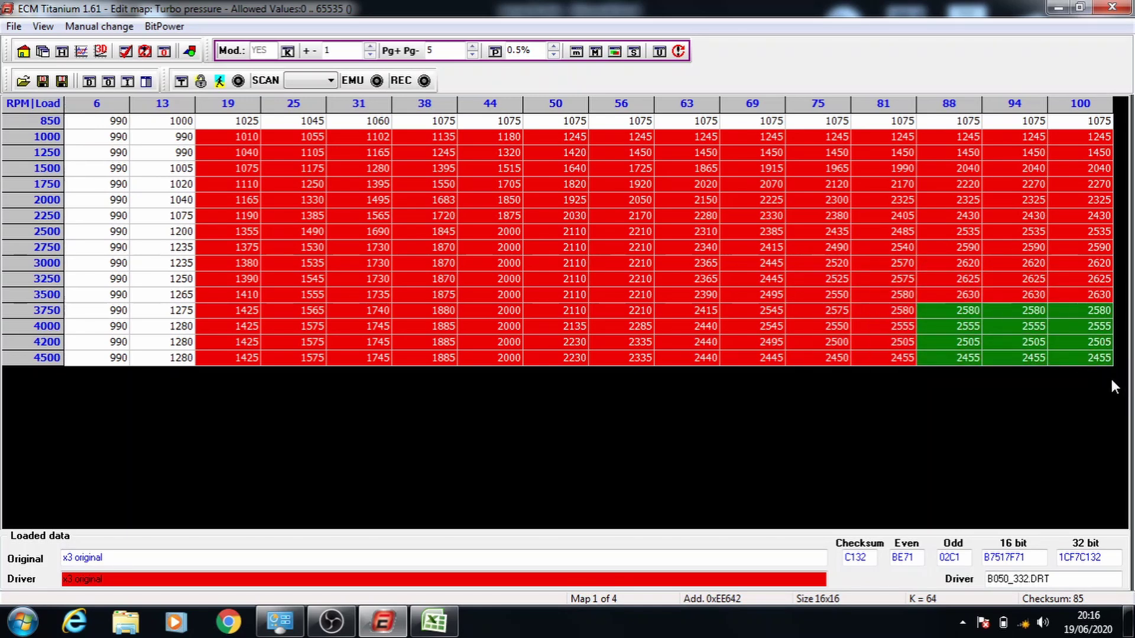
{"action": "key", "text": "Page_Up"}
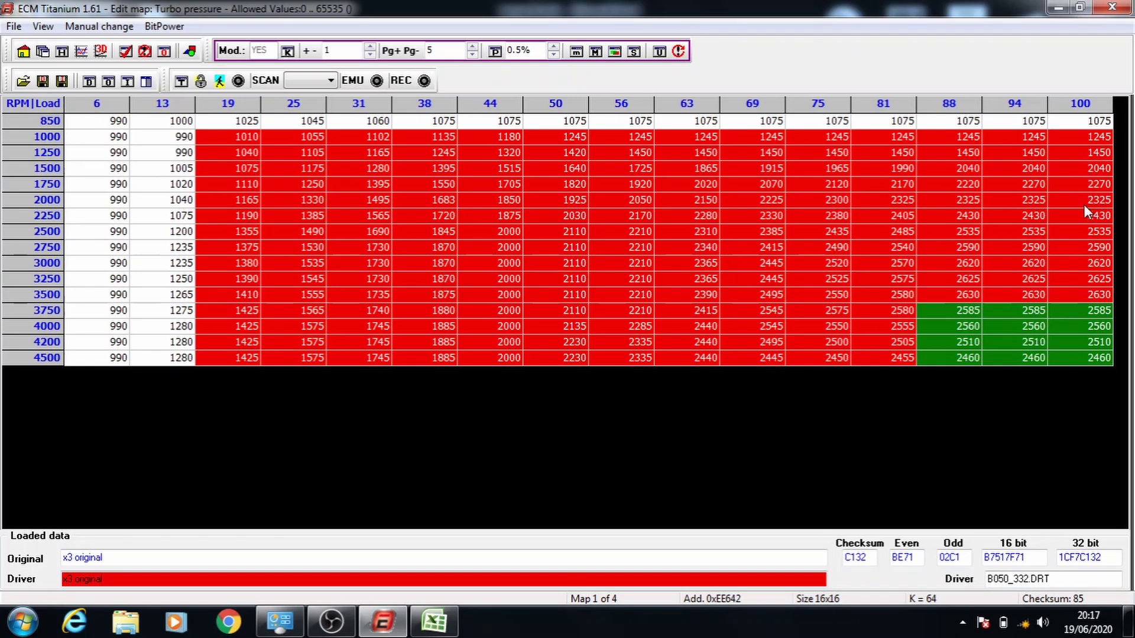
Step: Save and exit the Turbo pressure map without modifying similar maps
{"action": "left_click", "coordinate": [1112, 7]}
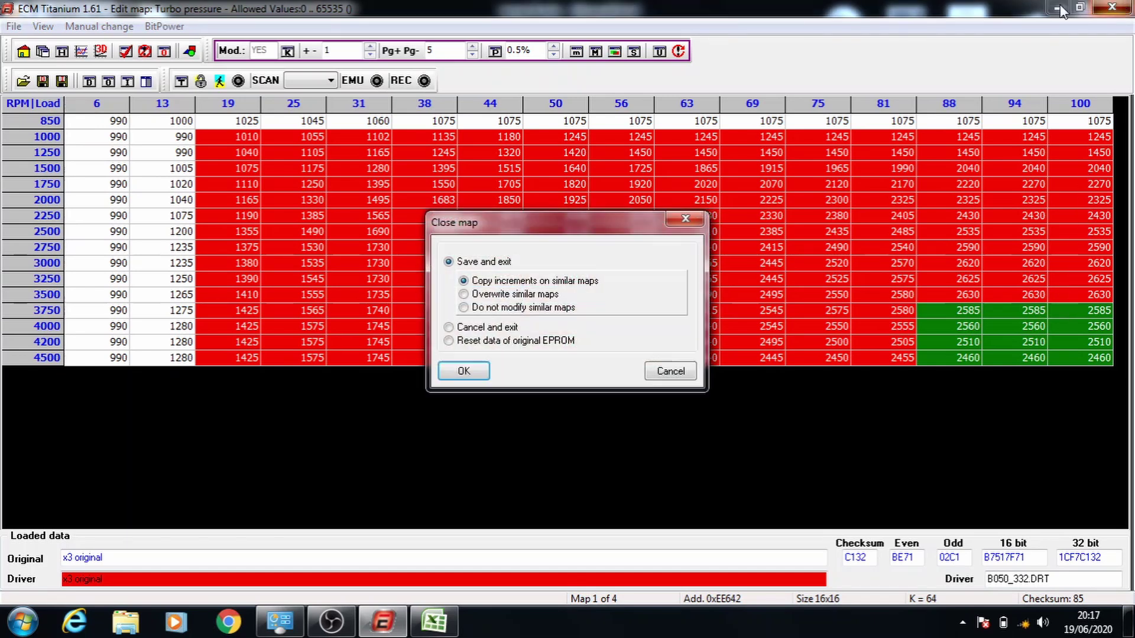
{"action": "left_click", "coordinate": [507, 307]}
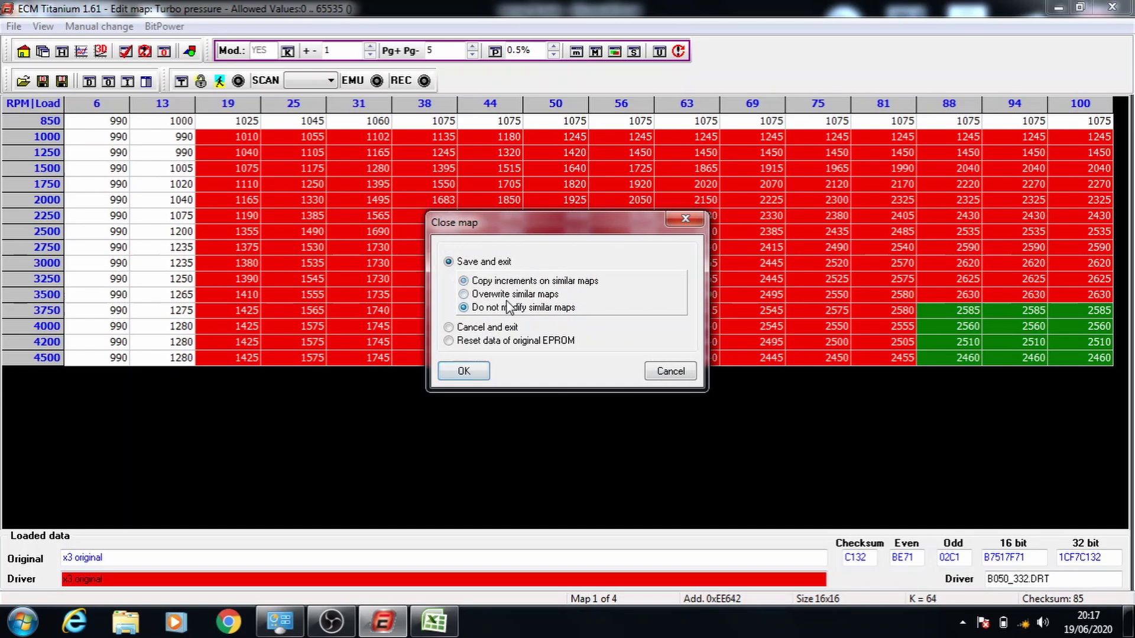
{"action": "left_click", "coordinate": [464, 373]}
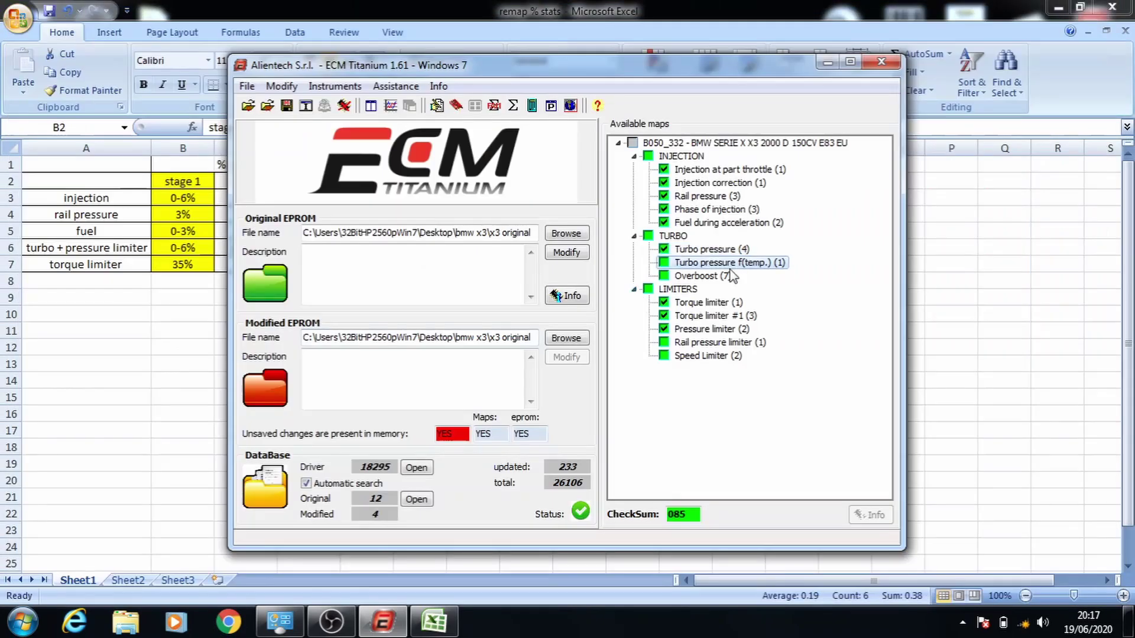
Step: Raise the Turbo pressure f(temp.) map by 0.5% from 1008/19 and a further 0.5% from 1250/25, each to 4746 RPM/load 100
{"action": "double_click", "coordinate": [730, 266]}
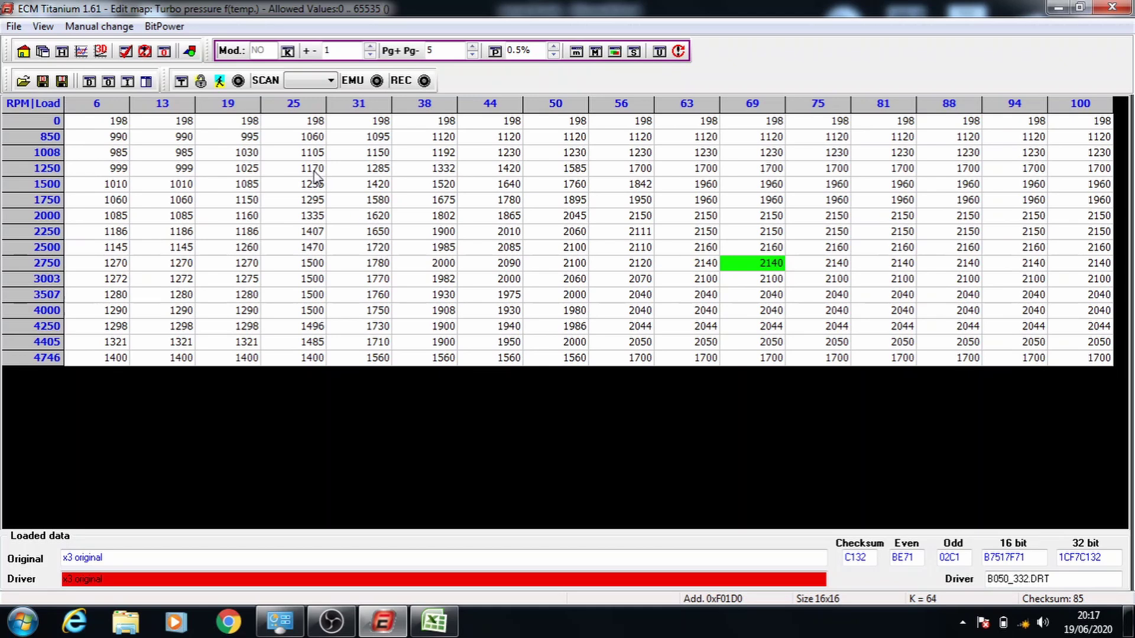
{"action": "left_click_drag", "start_coordinate": [225, 152], "coordinate": [1076, 359]}
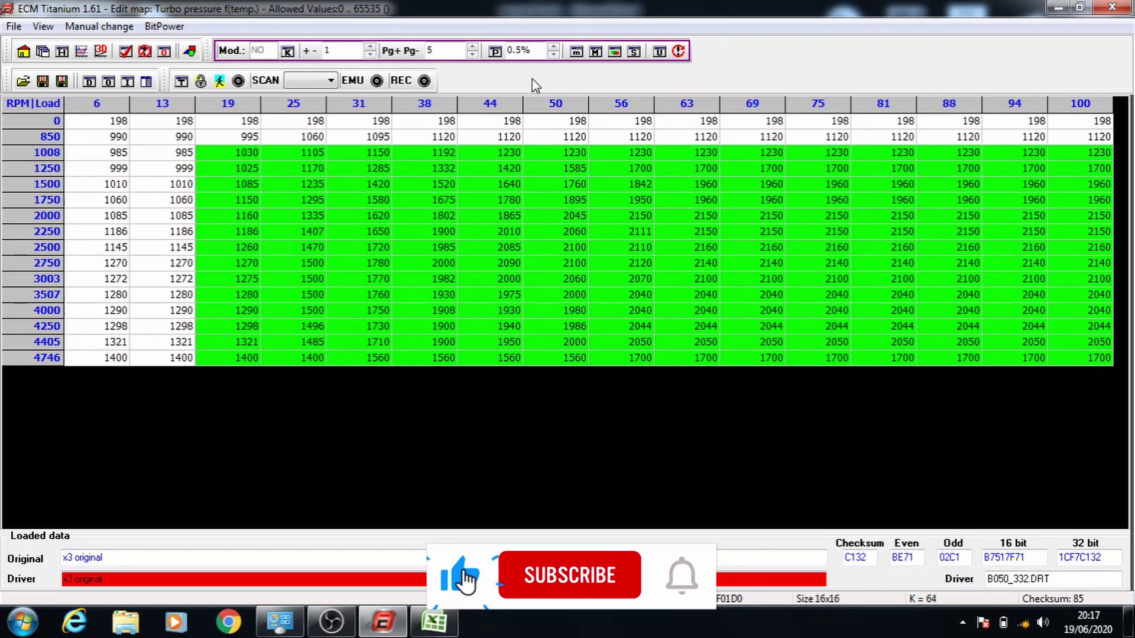
{"action": "left_click", "coordinate": [496, 52]}
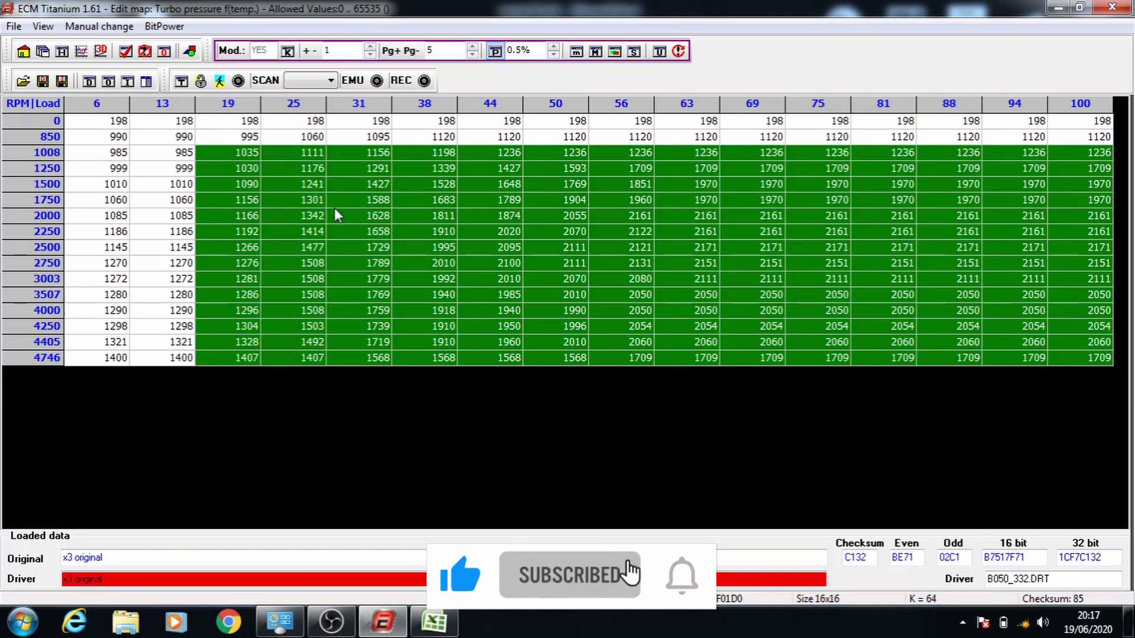
{"action": "left_click_drag", "start_coordinate": [318, 168], "coordinate": [1046, 349]}
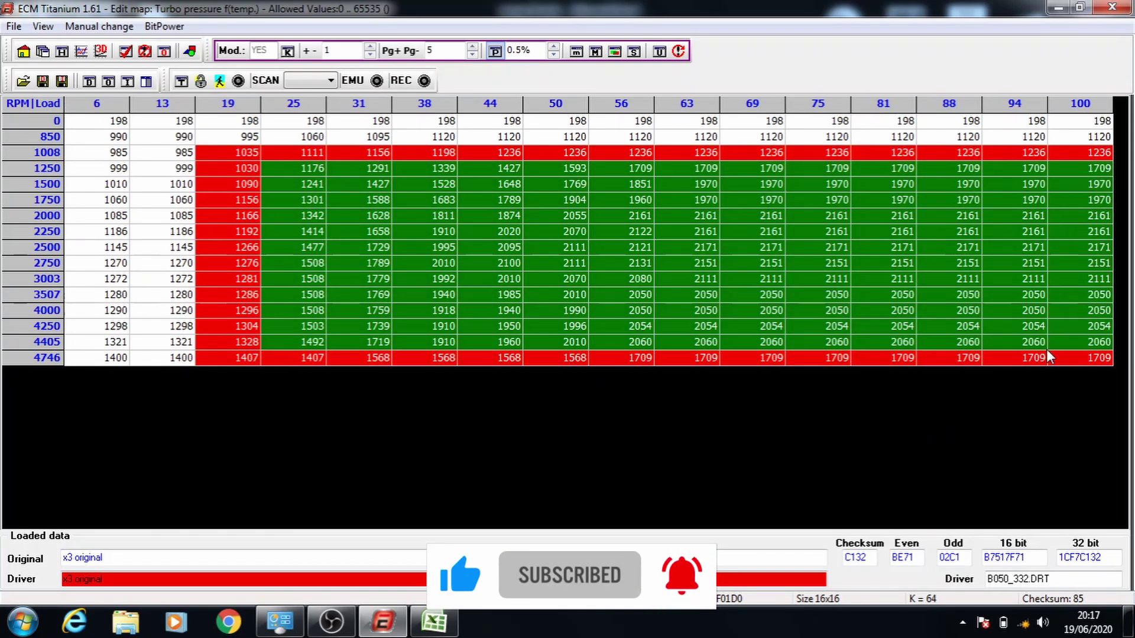
{"action": "key", "text": "plus"}
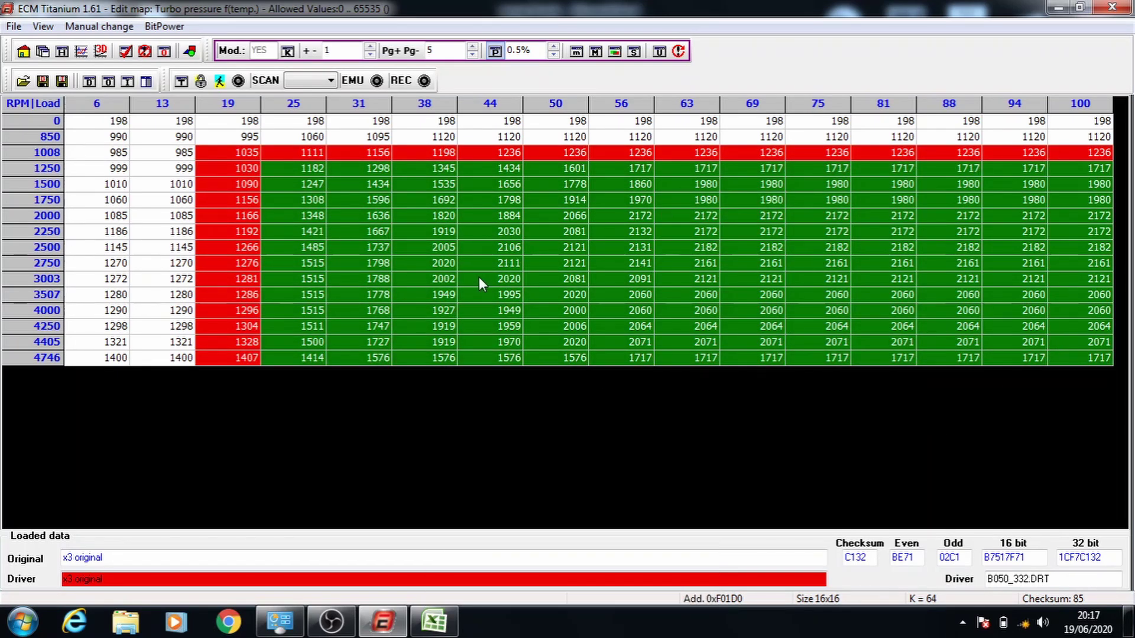
Step: Add a further 0.5% to the temperature-based turbo pressure areas starting at 1500/31 and 1750/38, each running to 4746 RPM/load 100
{"action": "left_click_drag", "start_coordinate": [362, 181], "coordinate": [1076, 350]}
{"action": "key", "text": "plus"}
{"action": "left_click_drag", "start_coordinate": [444, 193], "coordinate": [1048, 358]}
{"action": "key", "text": "plus"}
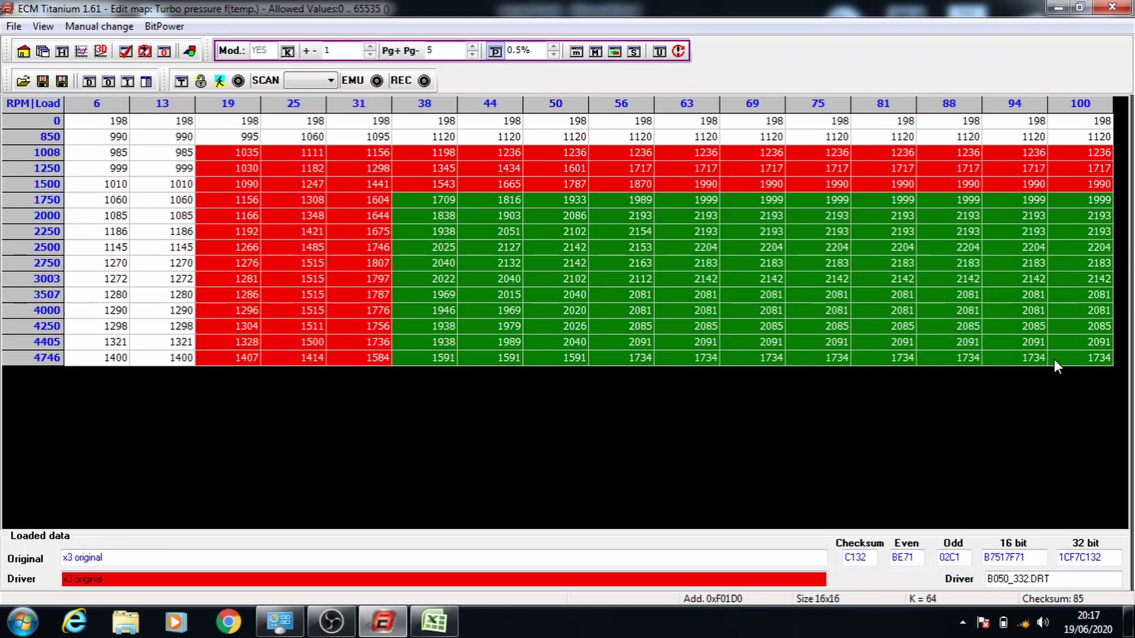
Step: Add a further 0.5% to the temperature-based turbo pressure areas starting at 2000/44 and 2250/50, each running to 4746 RPM/load 100
{"action": "left_click_drag", "start_coordinate": [509, 215], "coordinate": [1014, 354]}
{"action": "key", "text": "plus"}
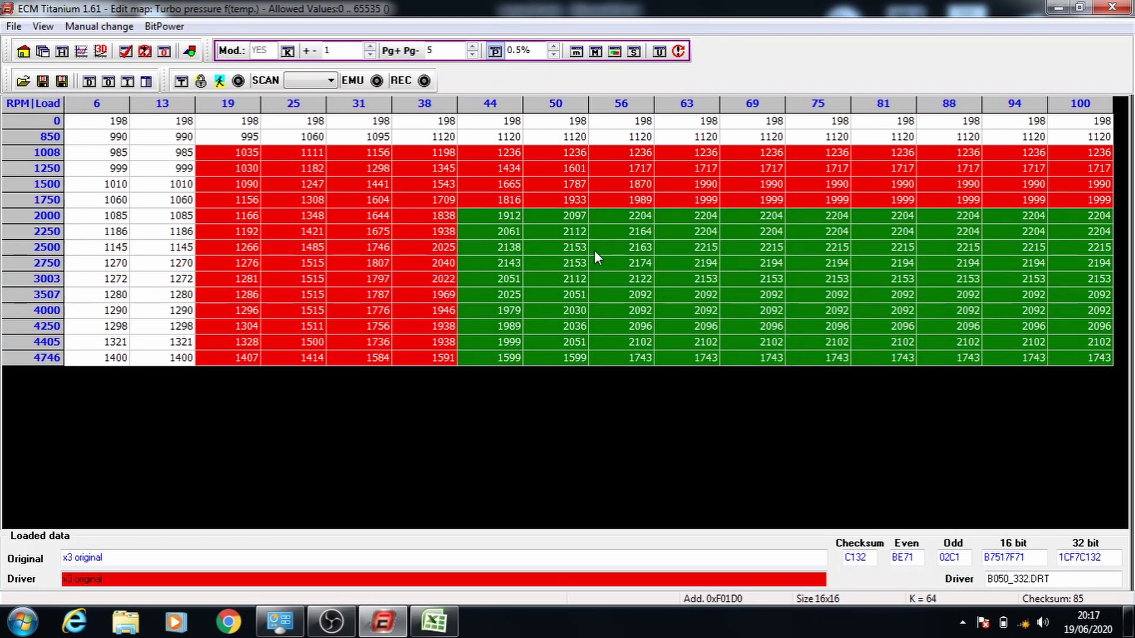
{"action": "left_click_drag", "start_coordinate": [577, 215], "coordinate": [1108, 358]}
{"action": "key", "text": "plus"}
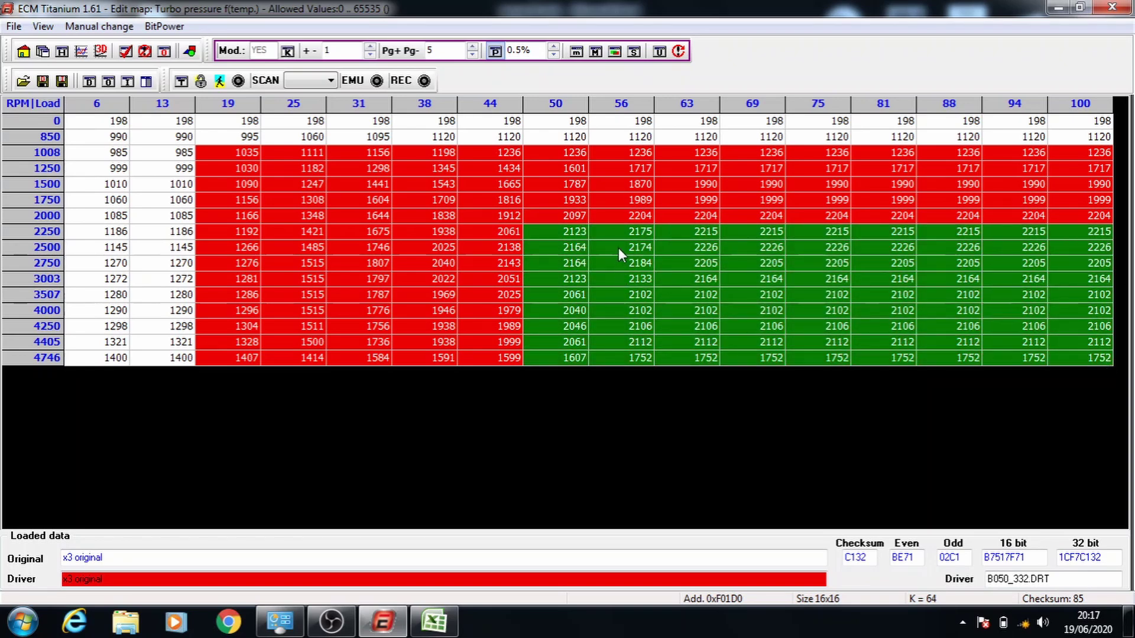
Step: Add a further 0.5% to the temperature-based turbo pressure areas starting at 2500/56 and 2750/63, each running to 4746 RPM/load 100
{"action": "left_click_drag", "start_coordinate": [618, 247], "coordinate": [1088, 357]}
{"action": "key", "text": "plus"}
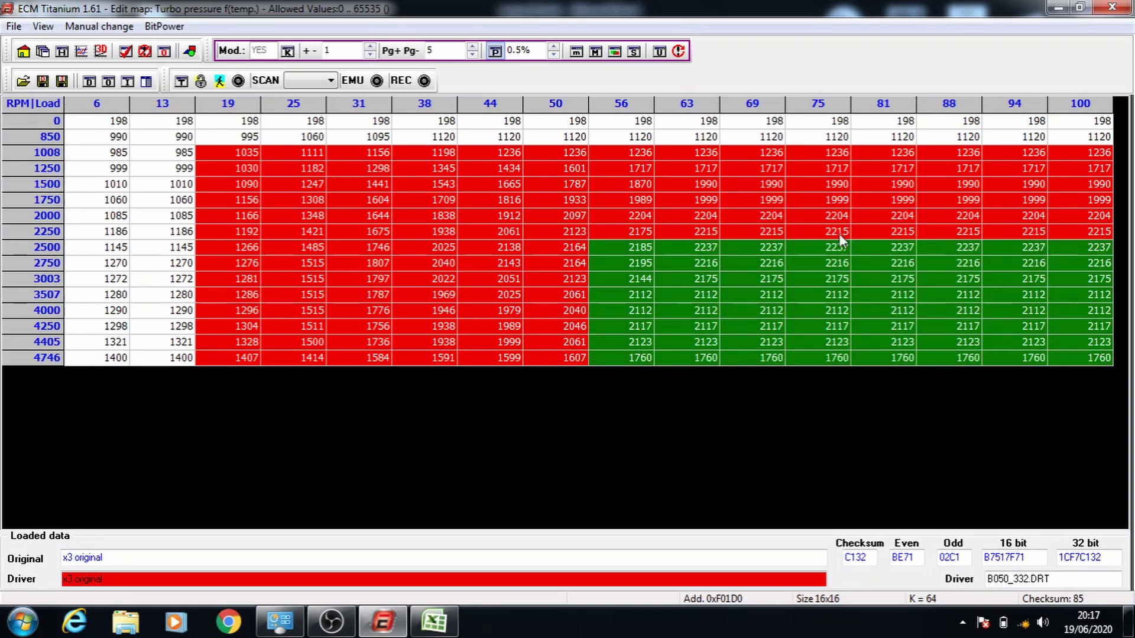
{"action": "left_click_drag", "start_coordinate": [680, 260], "coordinate": [1072, 371]}
{"action": "key", "text": "plus"}
Step: Raise the area from 3003/69 by a further 0.5% and the area from 3507/75 by 0.5% twice, each to 4746 RPM/load 100
{"action": "left_click_drag", "start_coordinate": [747, 282], "coordinate": [976, 335]}
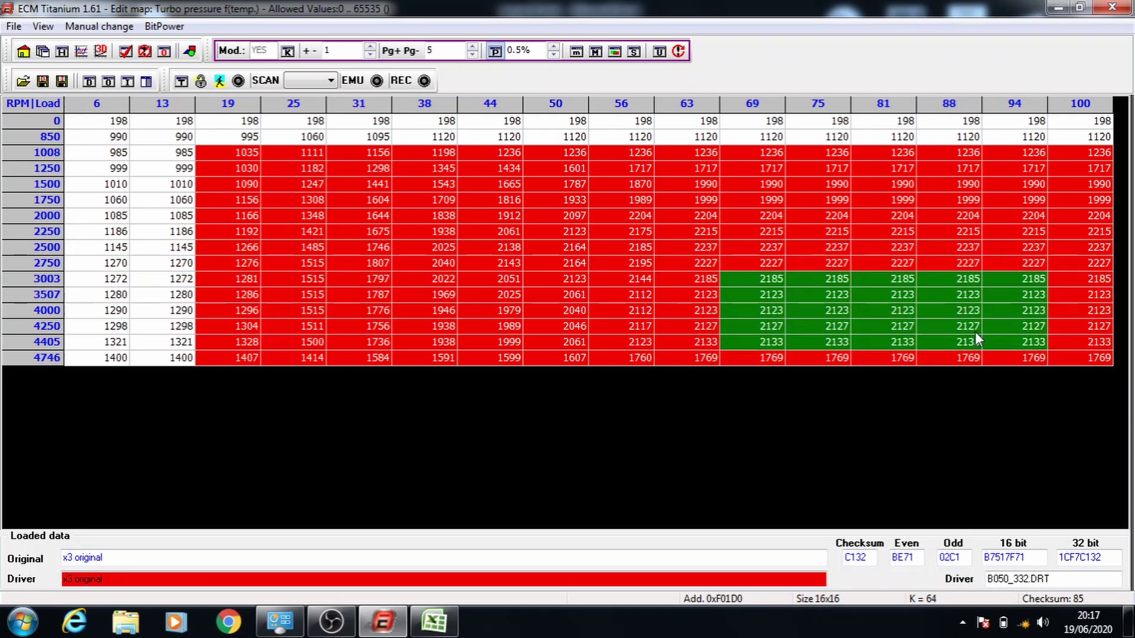
{"action": "key", "text": "plus"}
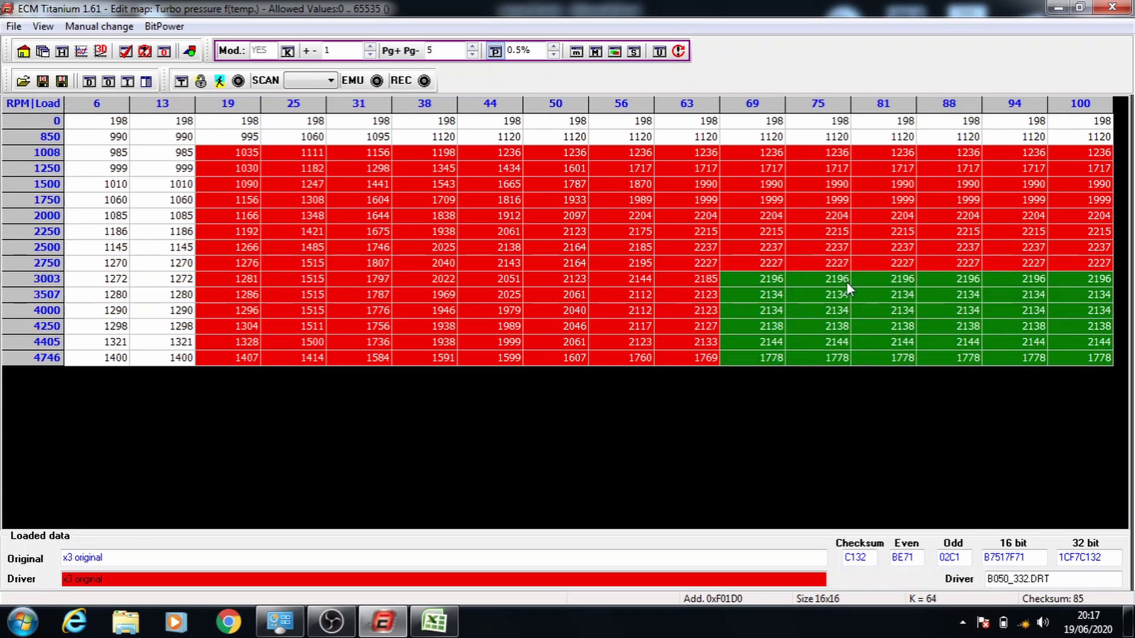
{"action": "key", "text": "plus"}
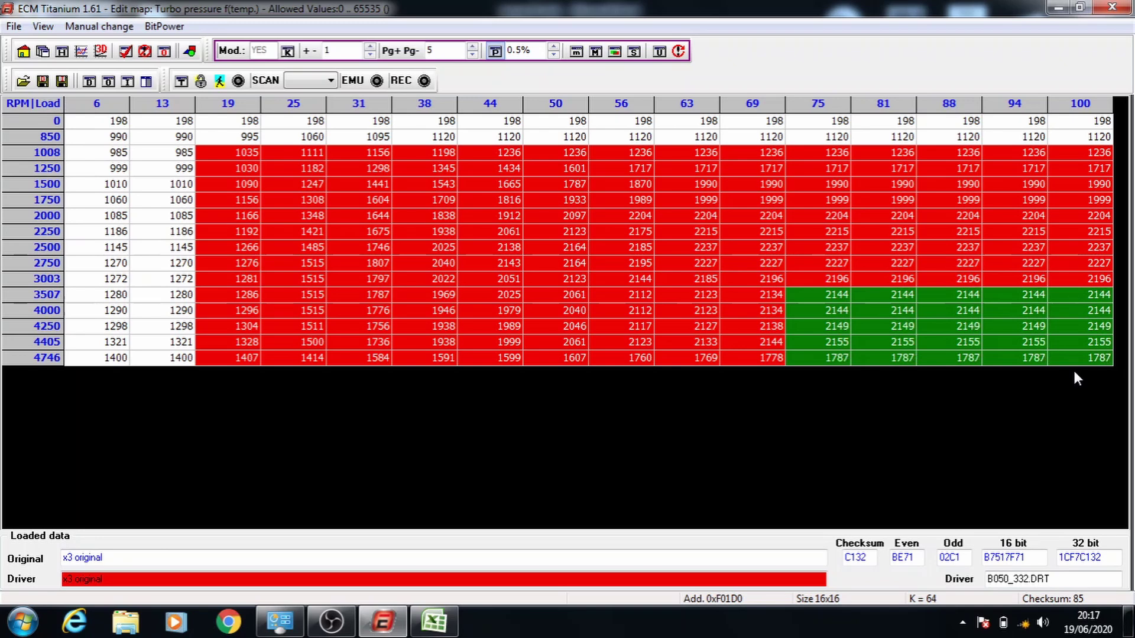
{"action": "key", "text": "plus"}
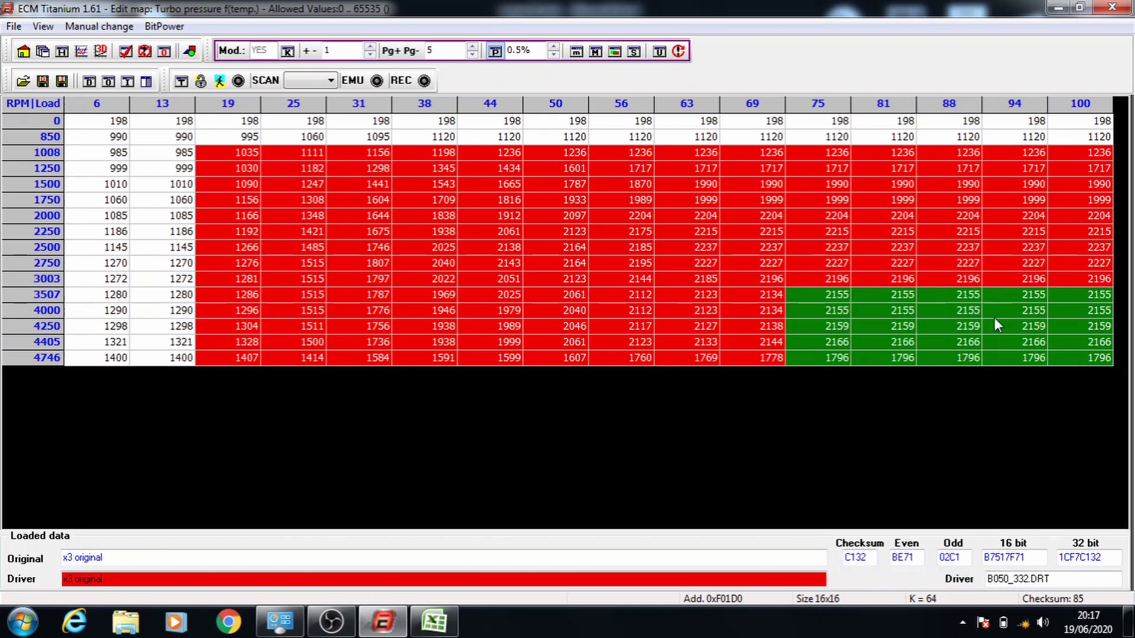
Step: Add a further 0.5% to the areas from 4000/81 and 4250/88 to 4746 RPM/load 100, and save and exit the map
{"action": "left_click_drag", "start_coordinate": [915, 311], "coordinate": [1094, 358]}
{"action": "key", "text": "plus"}
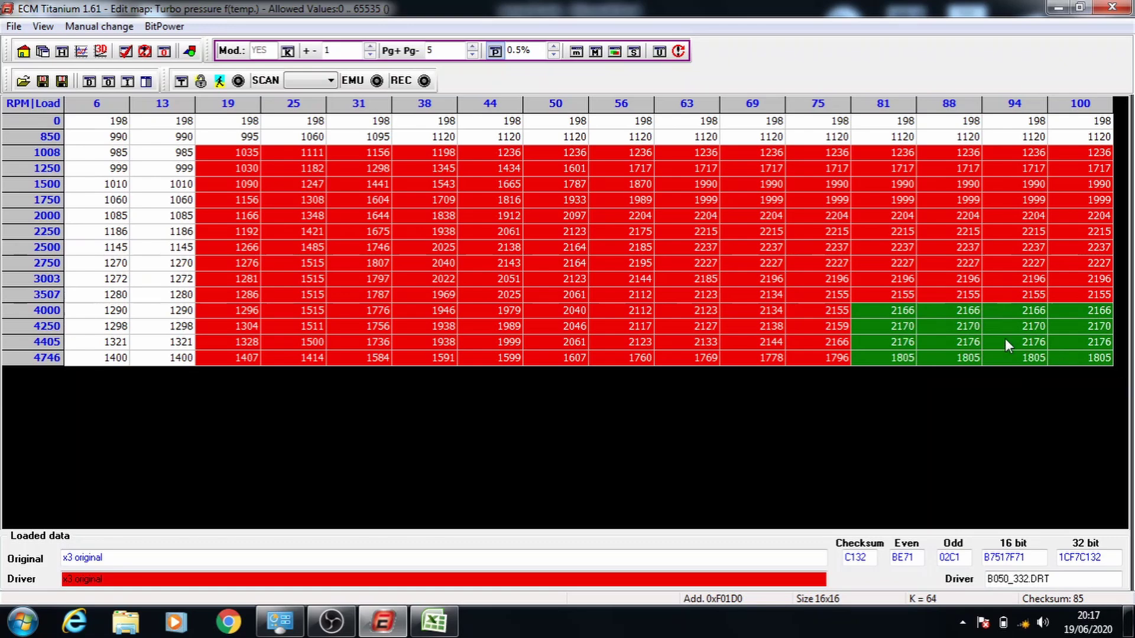
{"action": "key", "text": "plus"}
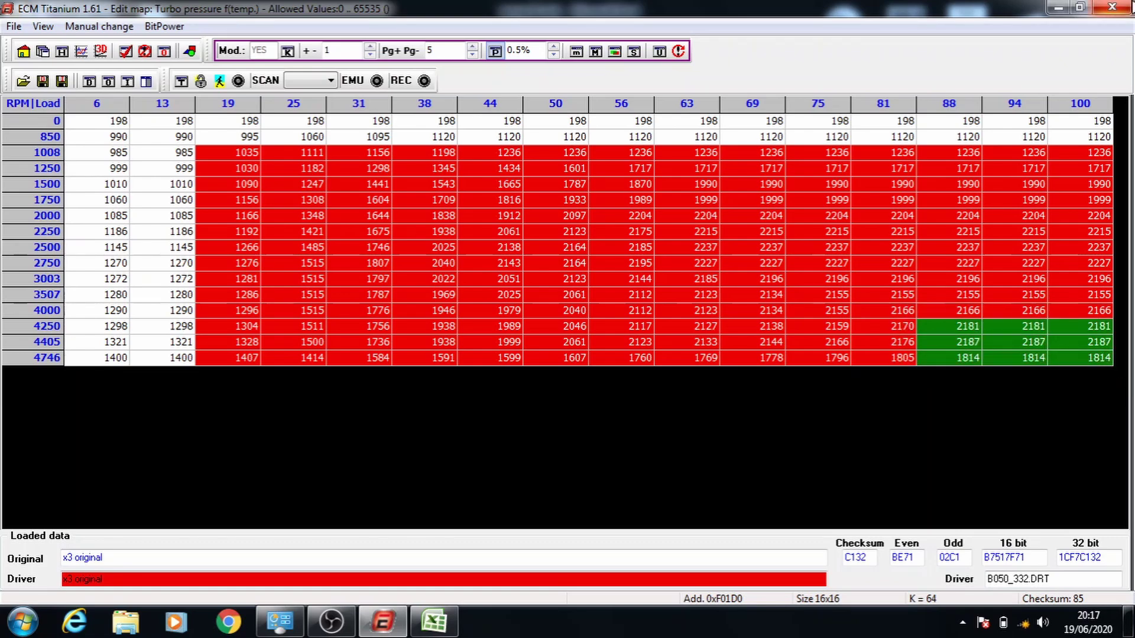
{"action": "left_click", "coordinate": [1112, 7]}
{"action": "left_click", "coordinate": [464, 370]}
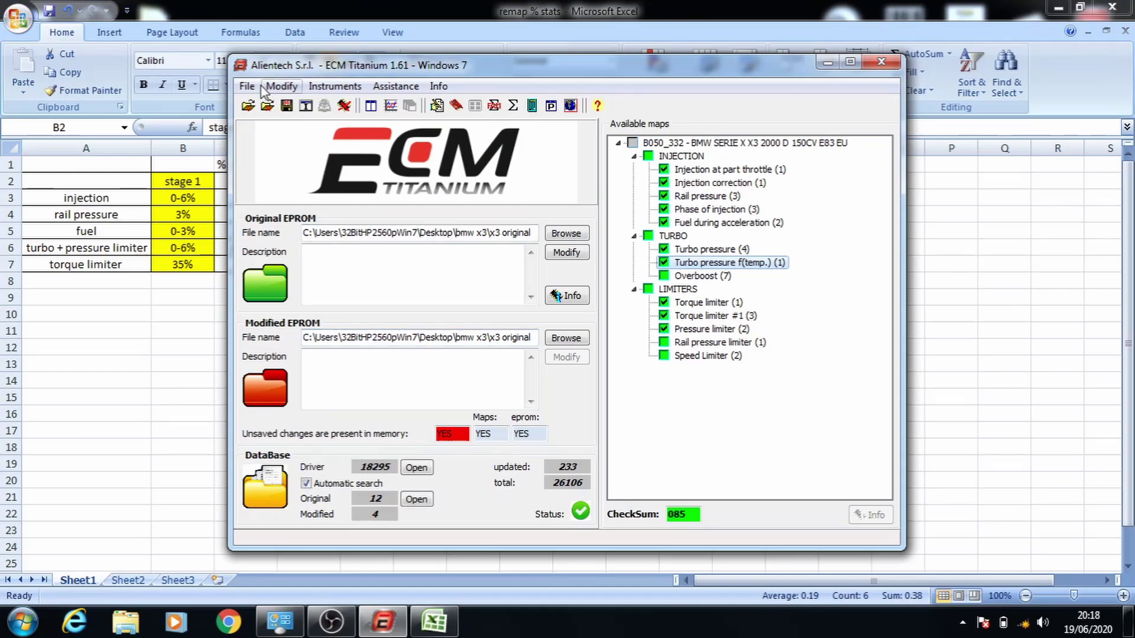
Step: View the Overboost map and close it without changes
{"action": "double_click", "coordinate": [723, 277]}
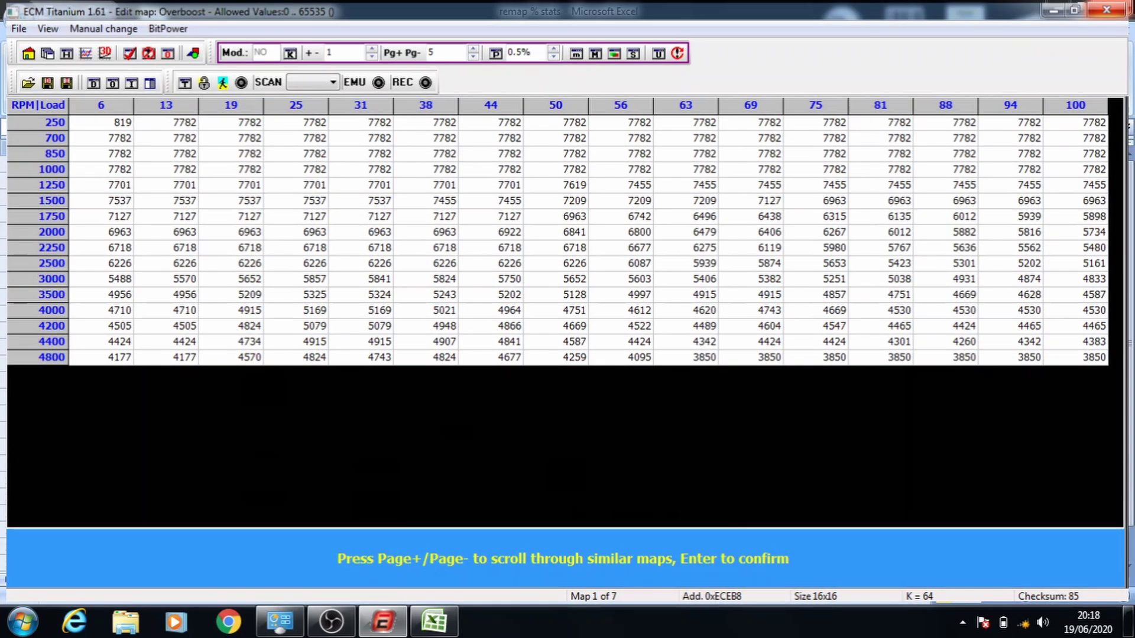
{"action": "left_click", "coordinate": [1064, 8]}
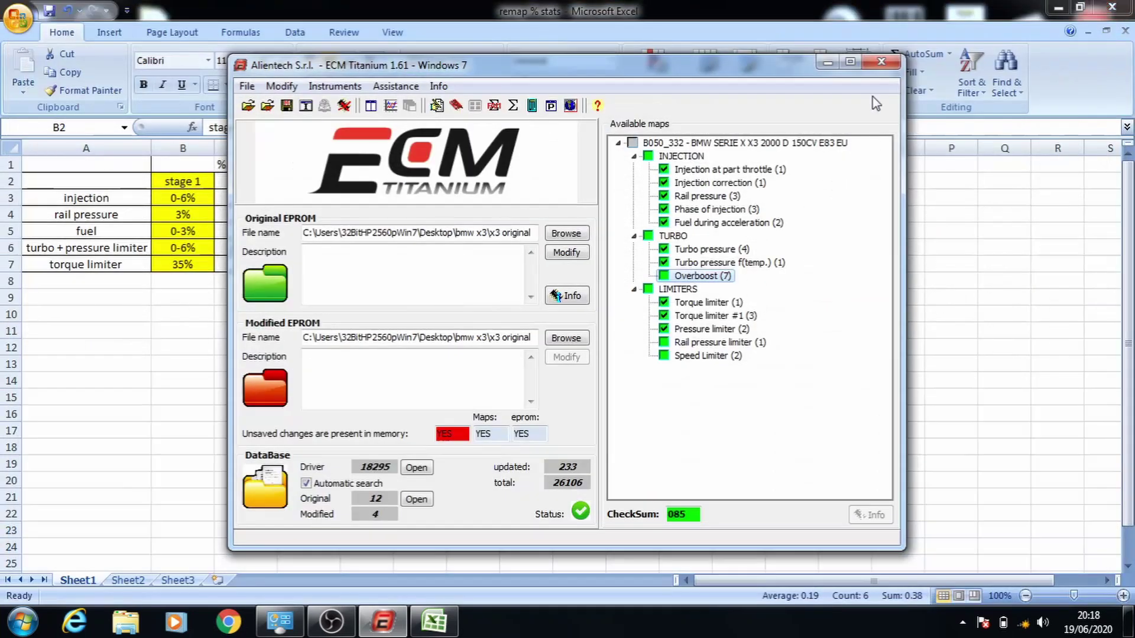
Step: Export the modified file, without saving it into the database, as "x3 stage 1 eco mod" in the desktop's bmw x3 folder
{"action": "left_click", "coordinate": [289, 105]}
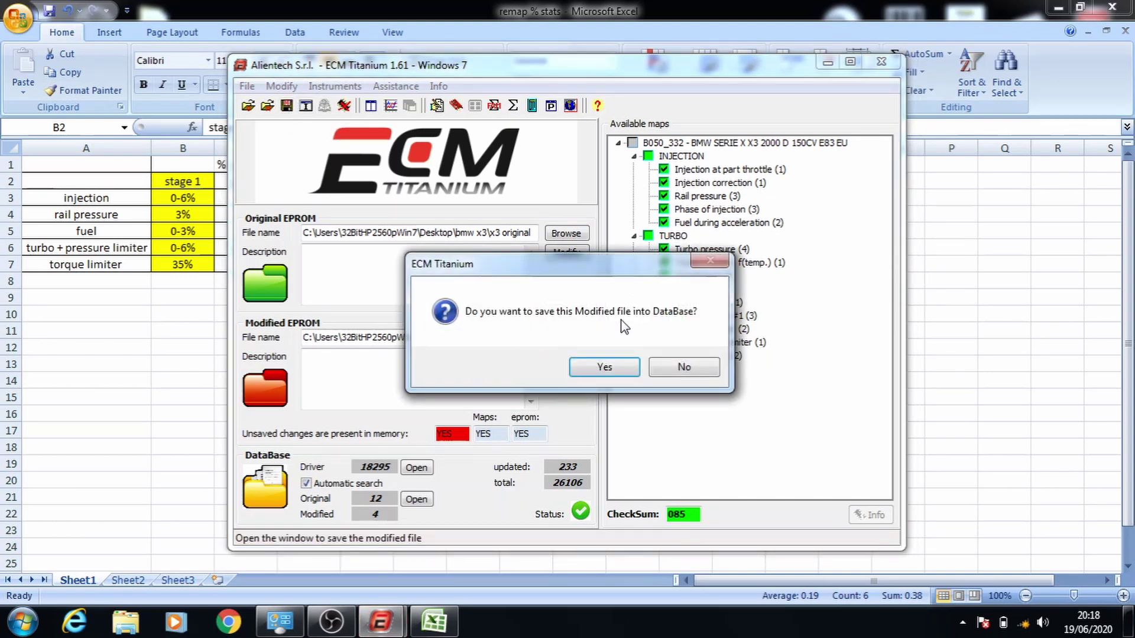
{"action": "left_click", "coordinate": [688, 374]}
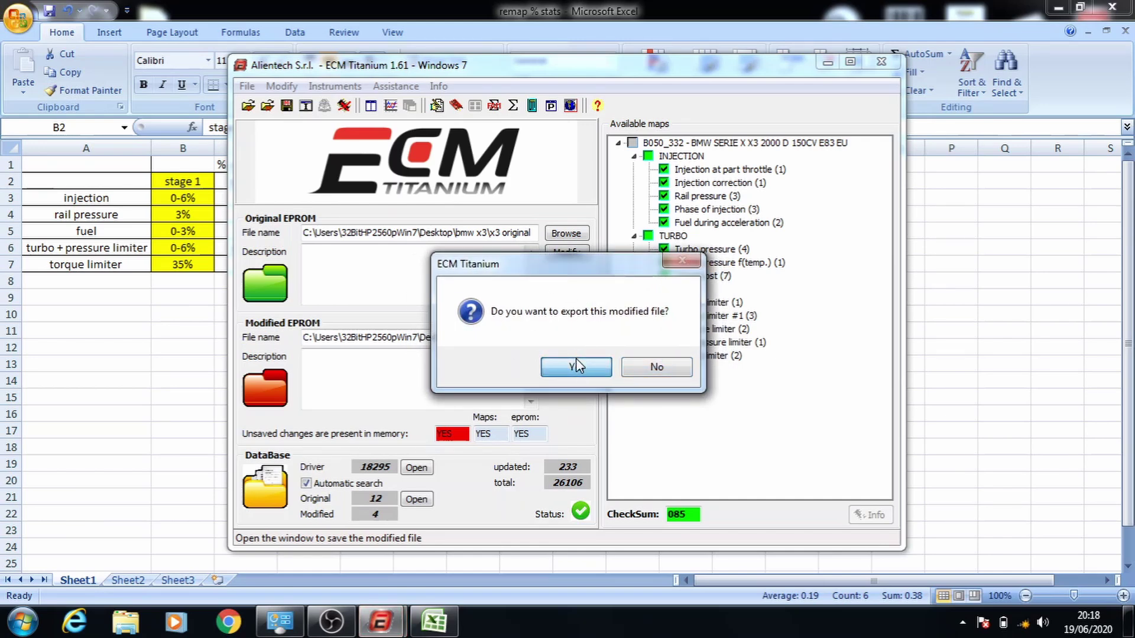
{"action": "left_click", "coordinate": [576, 364]}
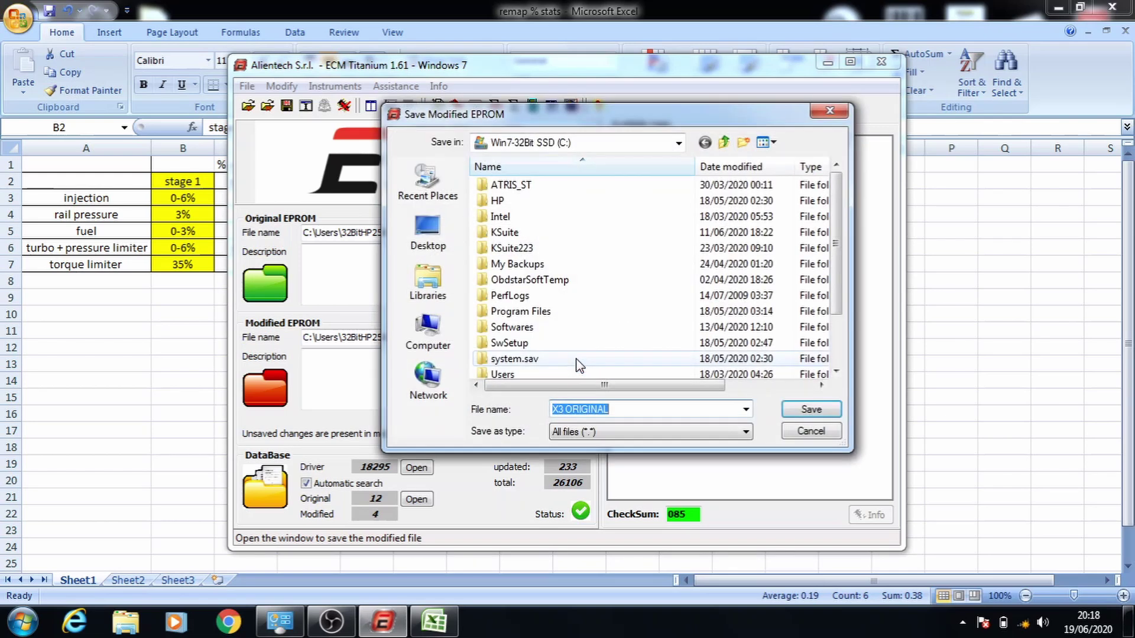
{"action": "left_click", "coordinate": [431, 211]}
{"action": "left_click", "coordinate": [491, 229]}
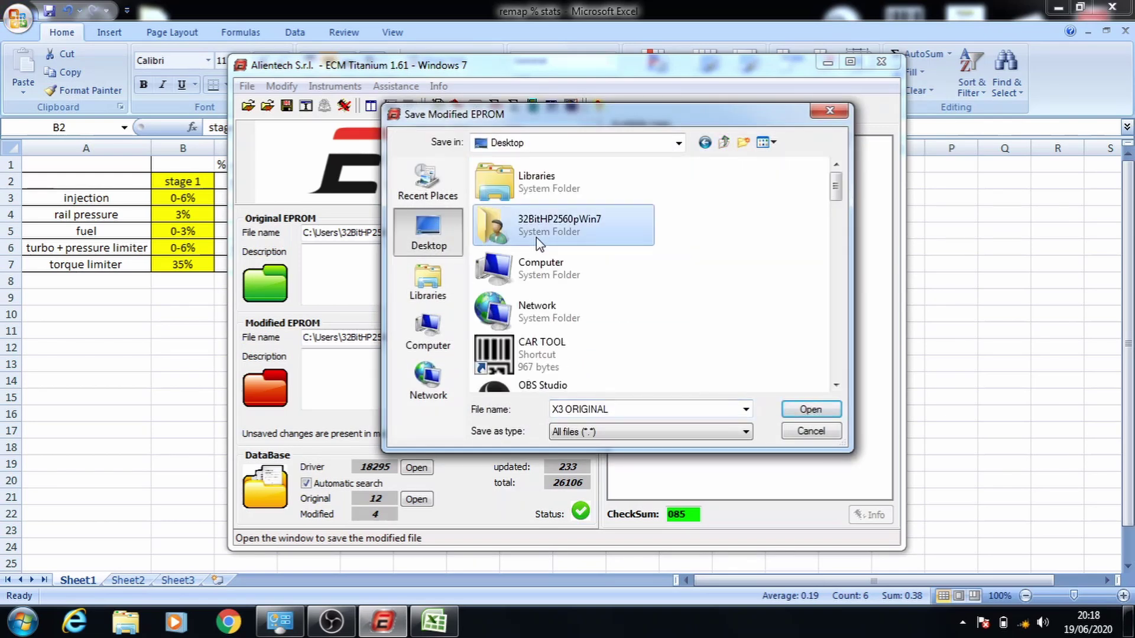
{"action": "scroll", "coordinate": [520, 195], "scroll_direction": "down", "scroll_amount": 5}
{"action": "double_click", "coordinate": [542, 178]}
{"action": "left_click", "coordinate": [630, 409]}
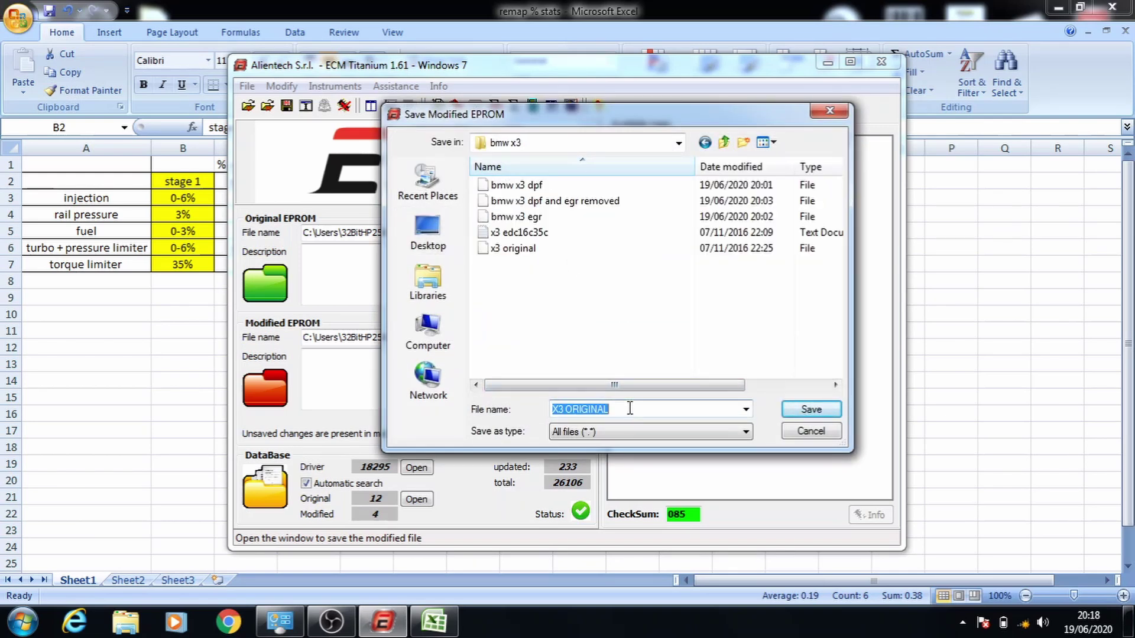
{"action": "type", "text": "x3"}
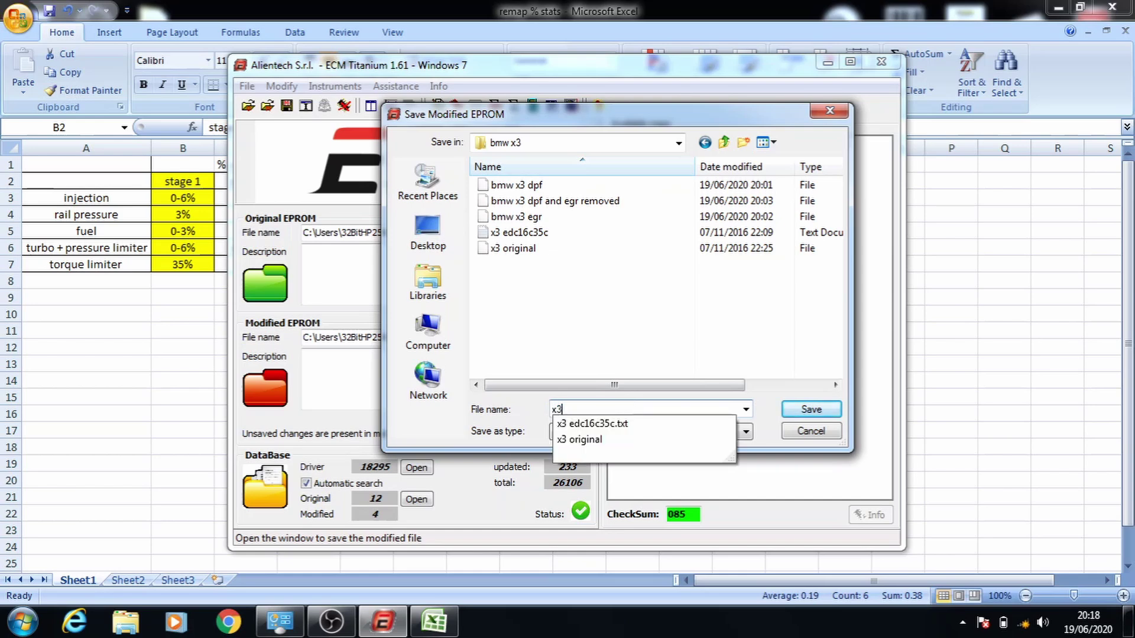
{"action": "type", "text": " stage 1 eco mod"}
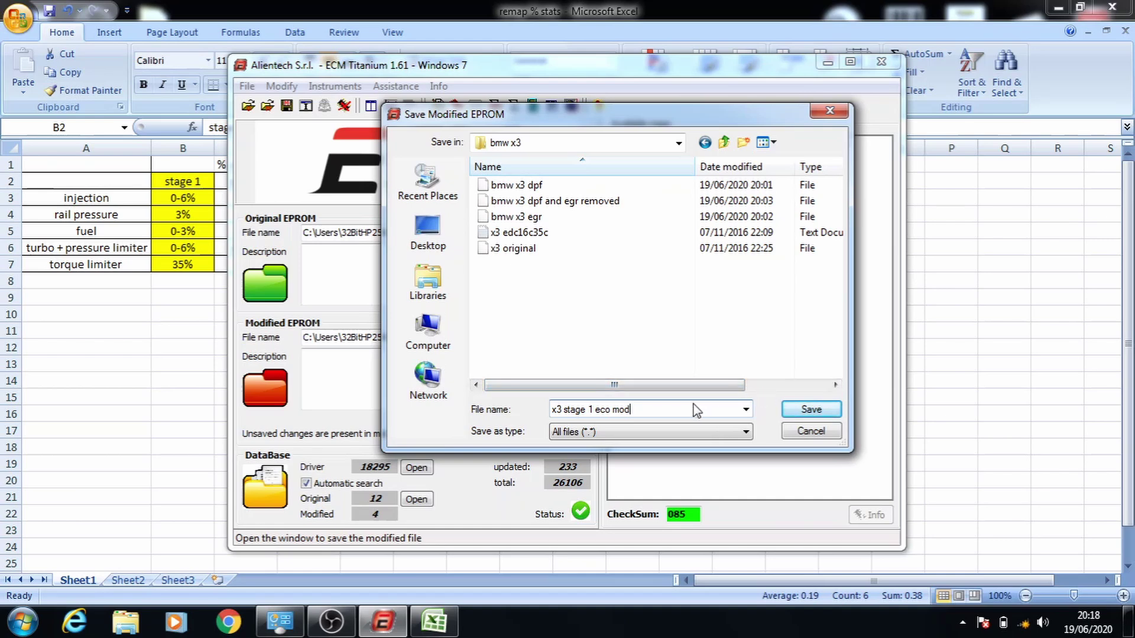
{"action": "left_click", "coordinate": [835, 408]}
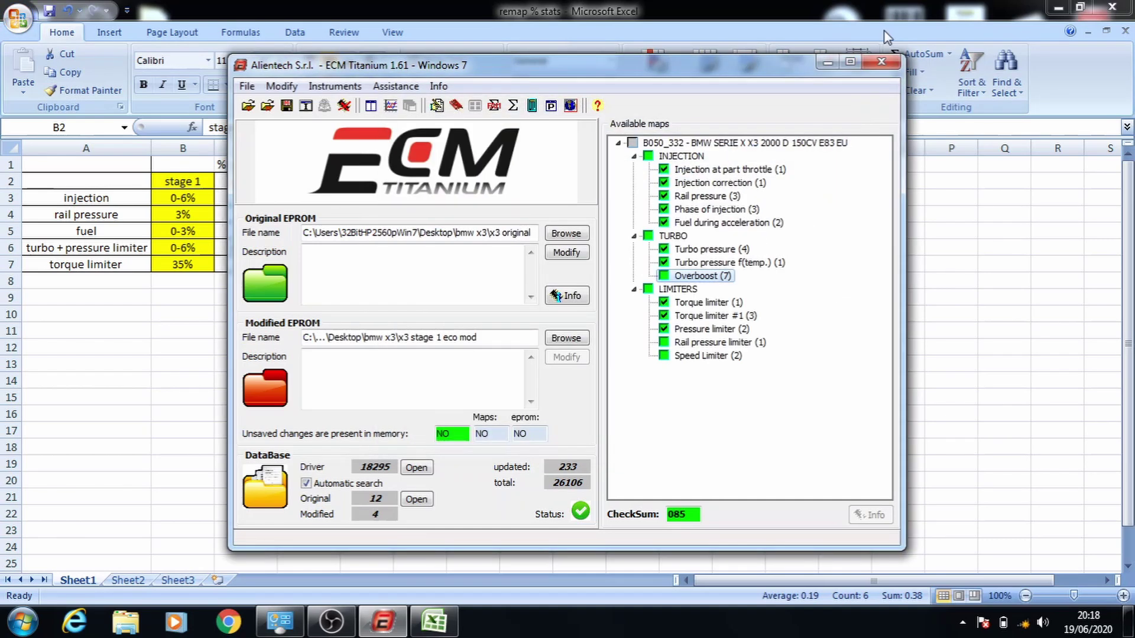
Step: Close the remapping program and the remap % stats workbook, discarding the workbook's changes
{"action": "left_click", "coordinate": [880, 62]}
{"action": "left_click", "coordinate": [1100, 6]}
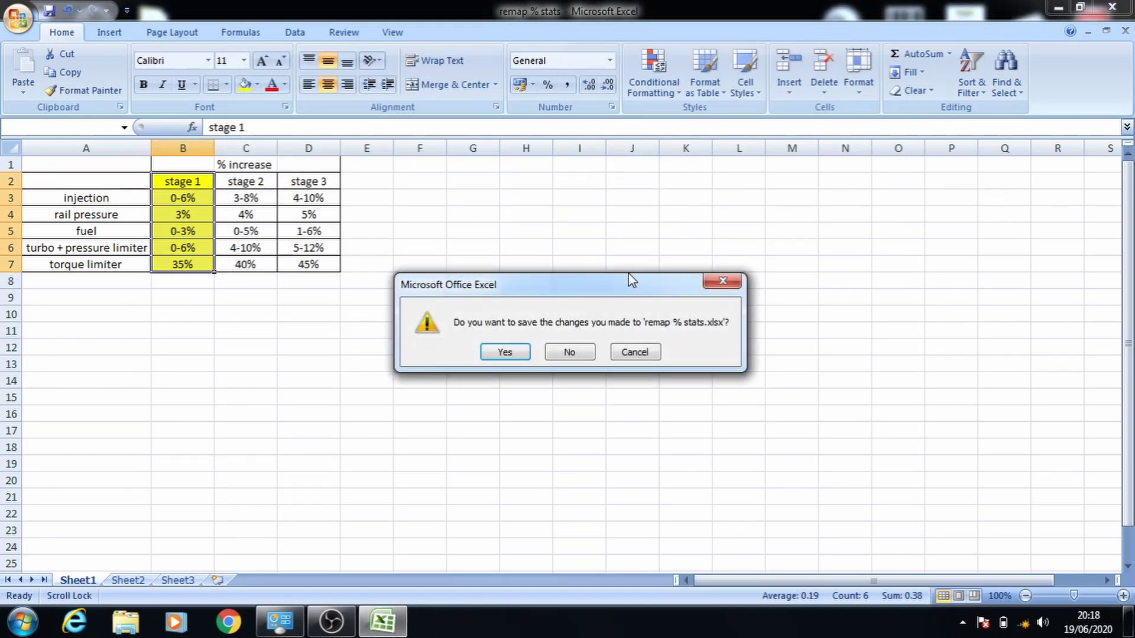
{"action": "left_click", "coordinate": [567, 351]}
Step: Open the desktop's bmw x3 folder and check the exported stage 1 file alongside the original
{"action": "double_click", "coordinate": [28, 547]}
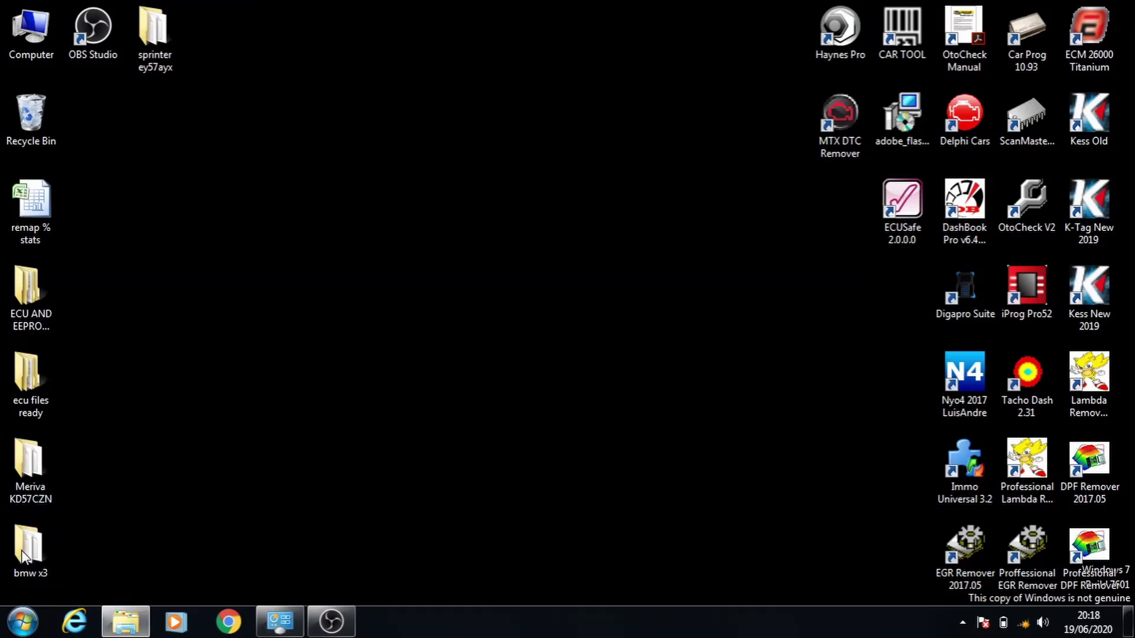
{"action": "left_click", "coordinate": [256, 200]}
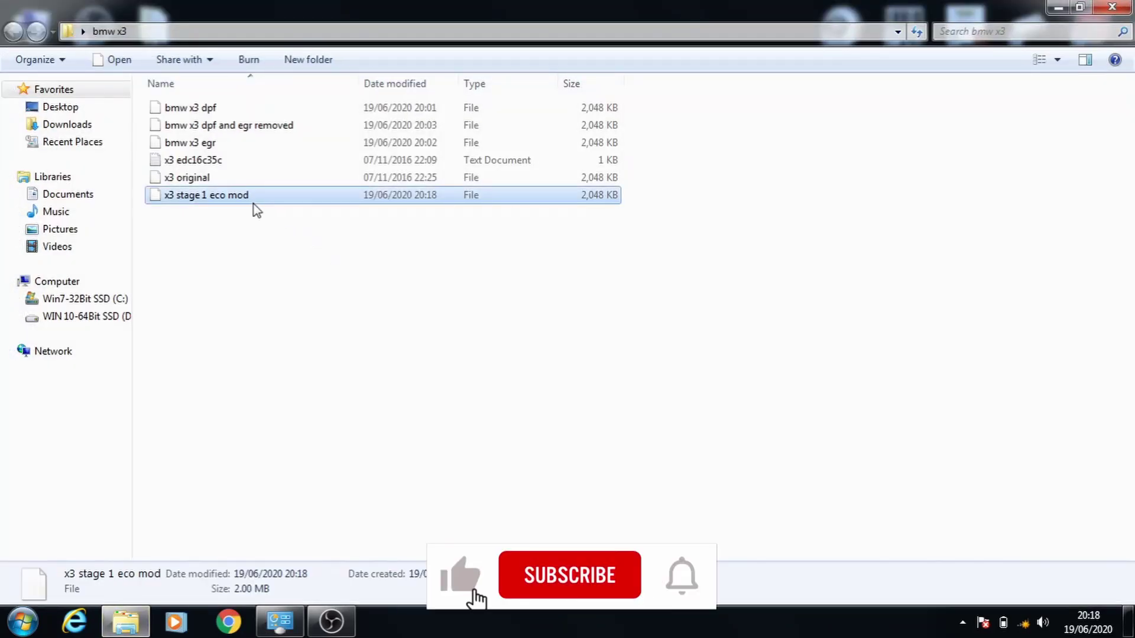
{"action": "left_click", "coordinate": [232, 197]}
{"action": "left_click", "coordinate": [204, 178]}
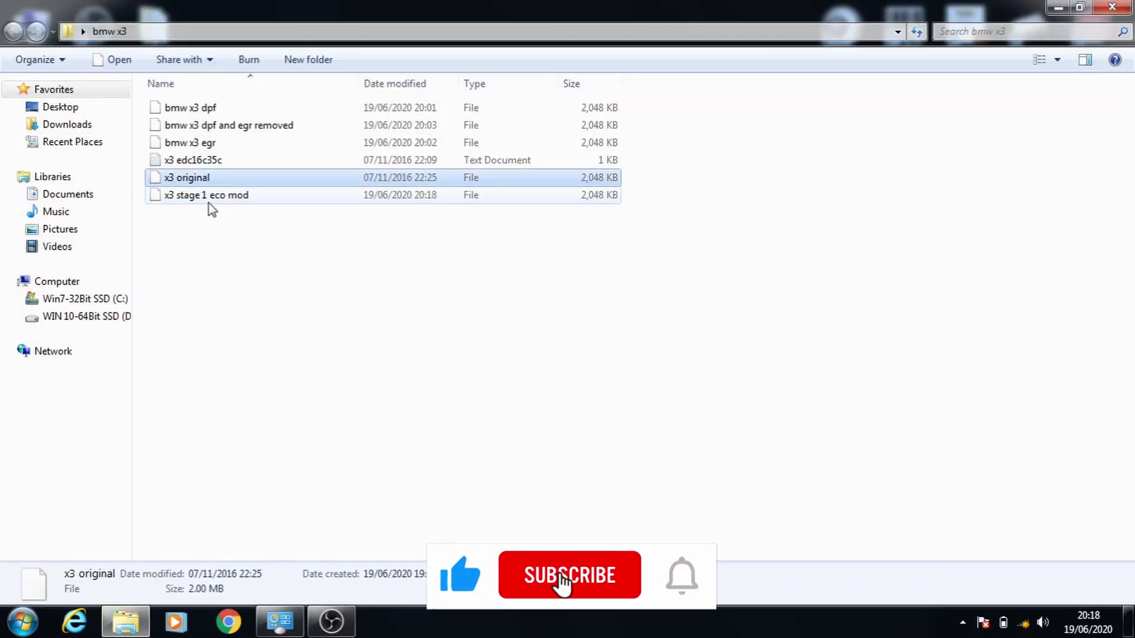
{"action": "left_click", "coordinate": [208, 198]}
{"action": "left_click", "coordinate": [210, 257]}
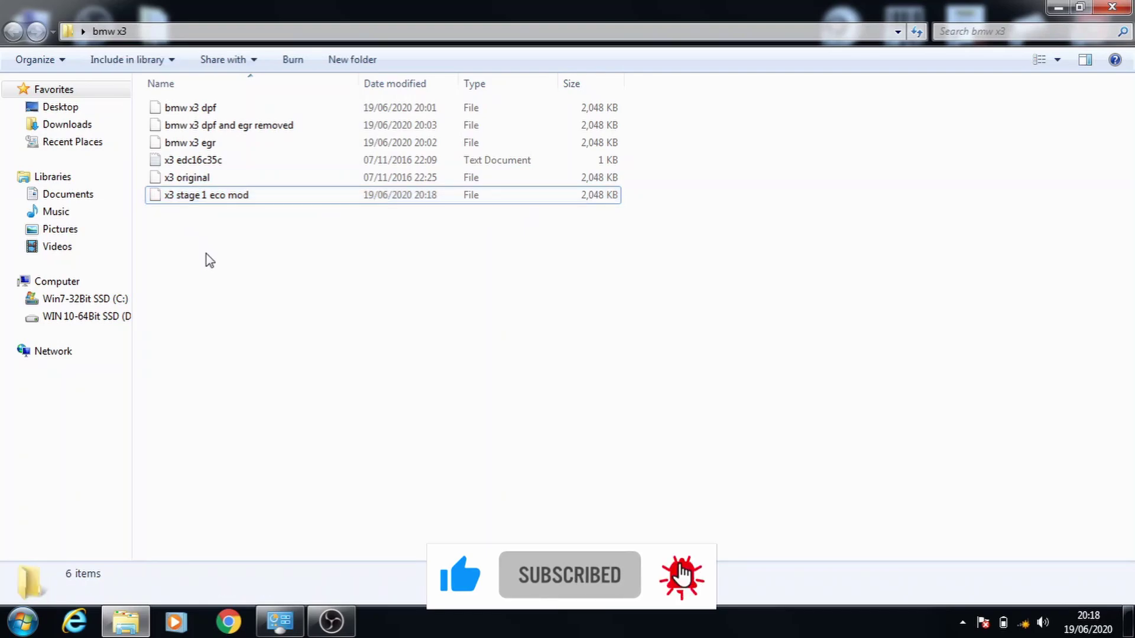